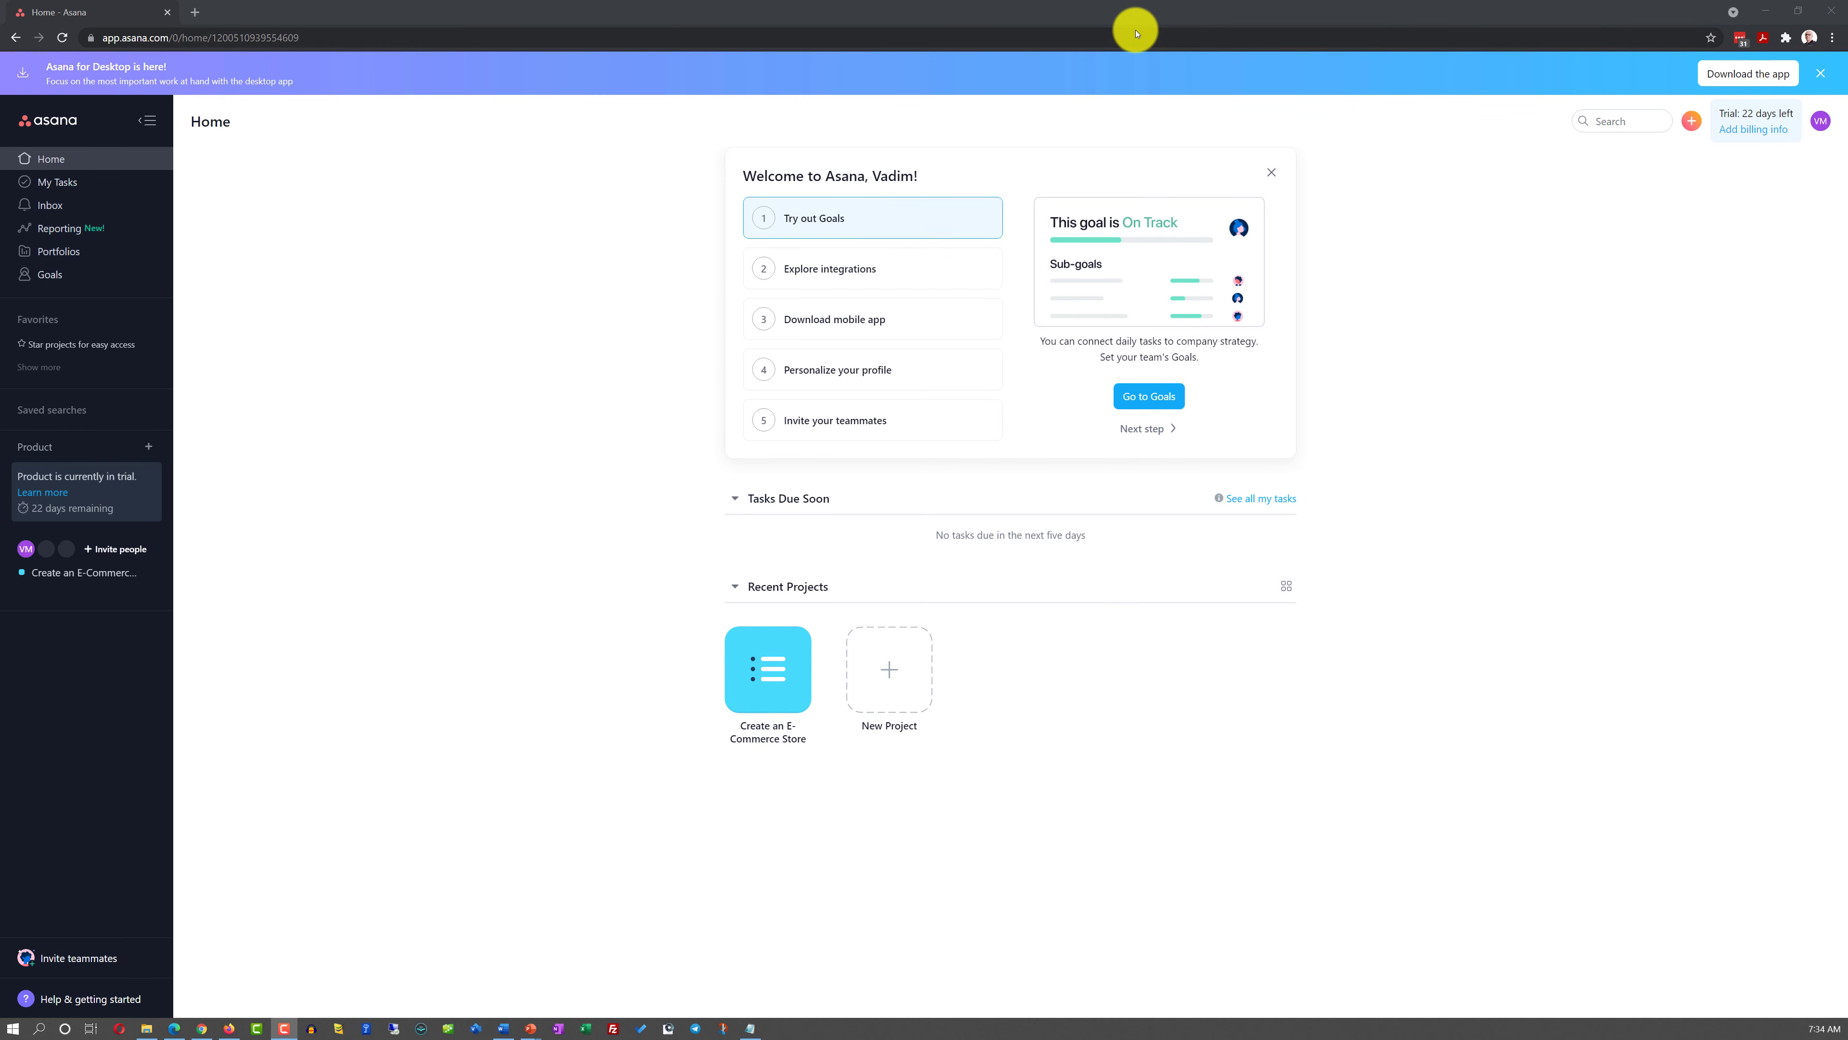
From the Home page's + menu, start creating a new project
left_click(1692, 125)
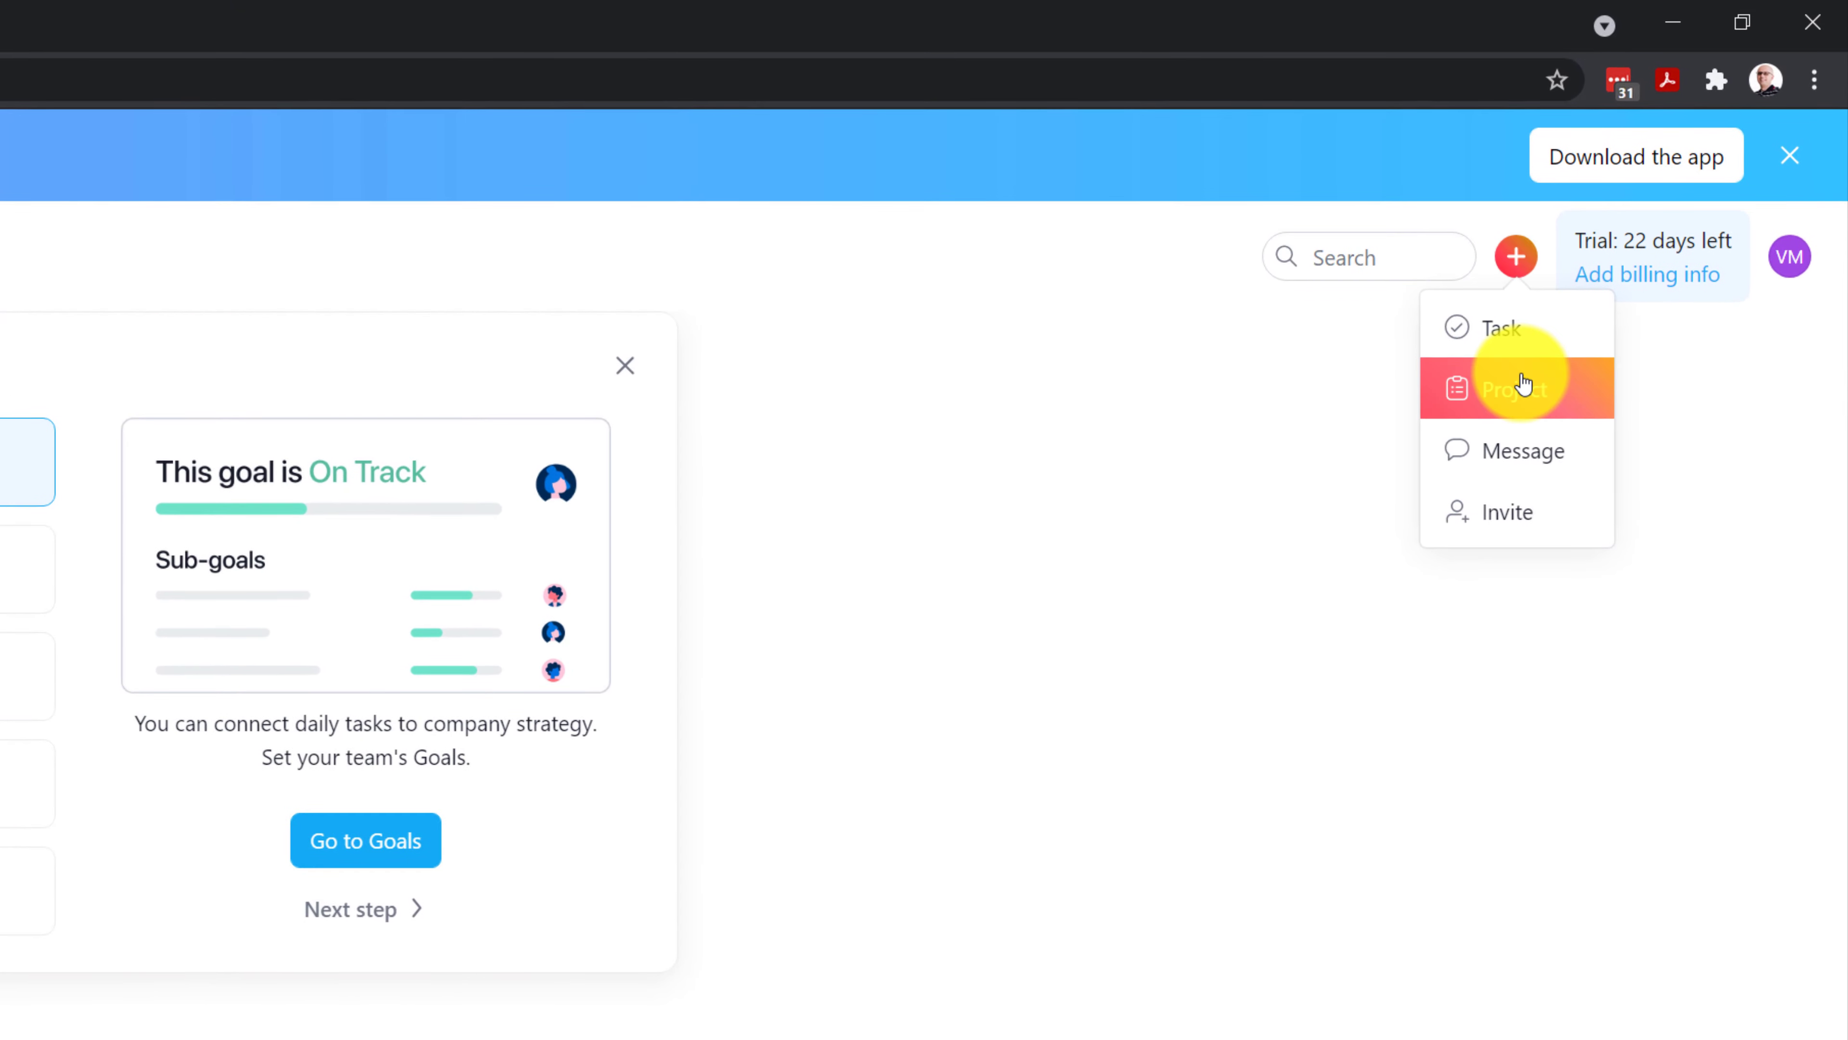
left_click(1524, 398)
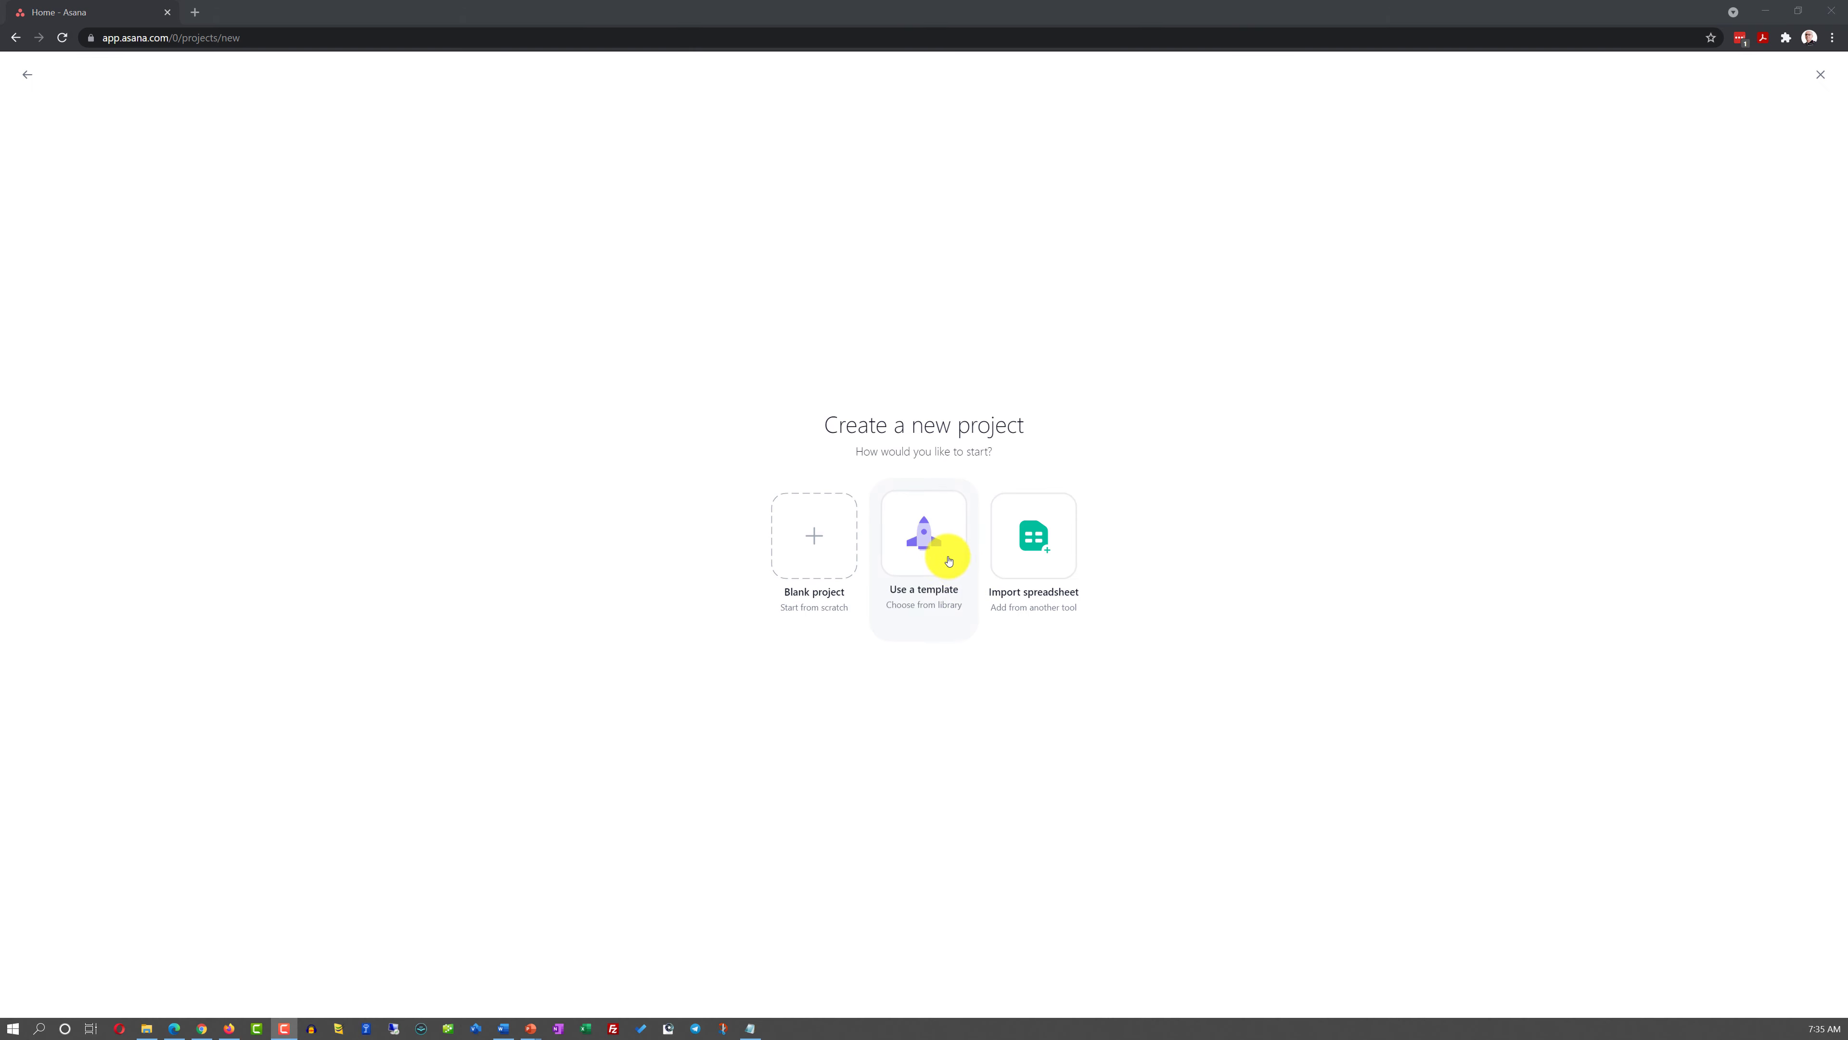
left_click(949, 560)
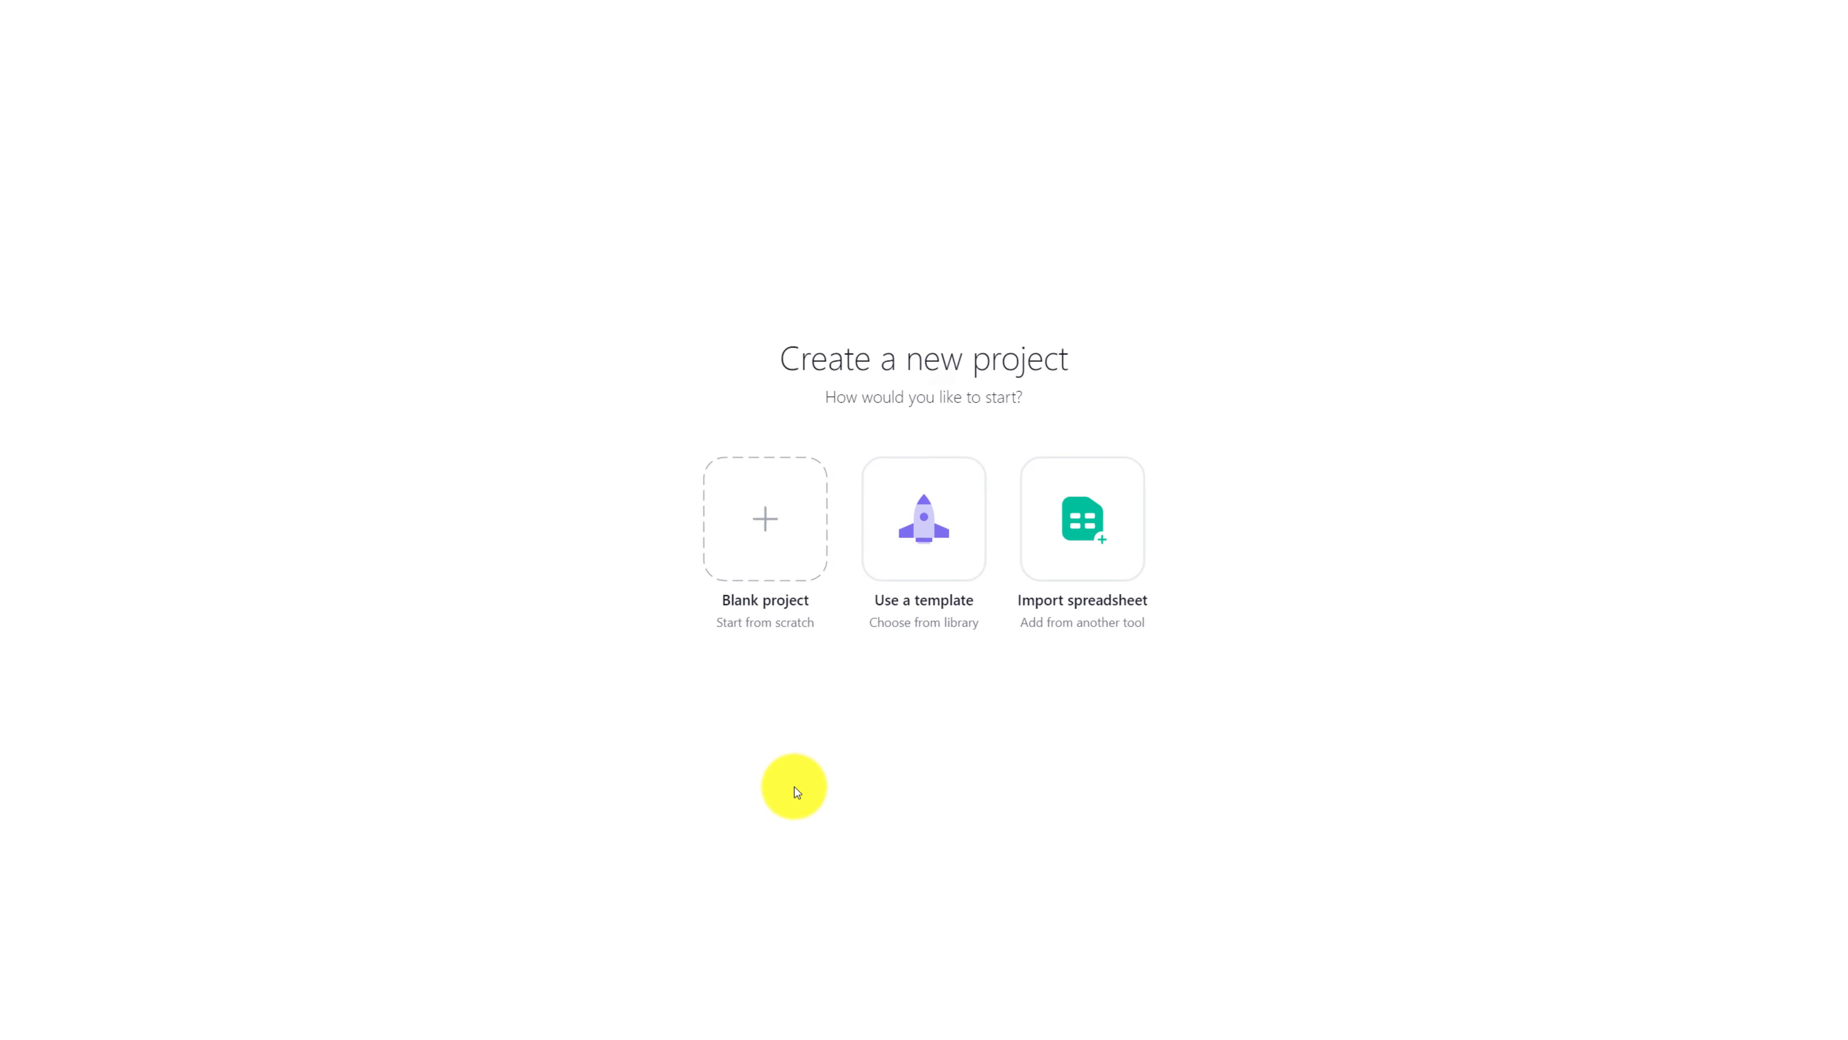
Start a blank project with Calendar as default view, named 'How to Build E-Commerce Store'
left_click(639, 508)
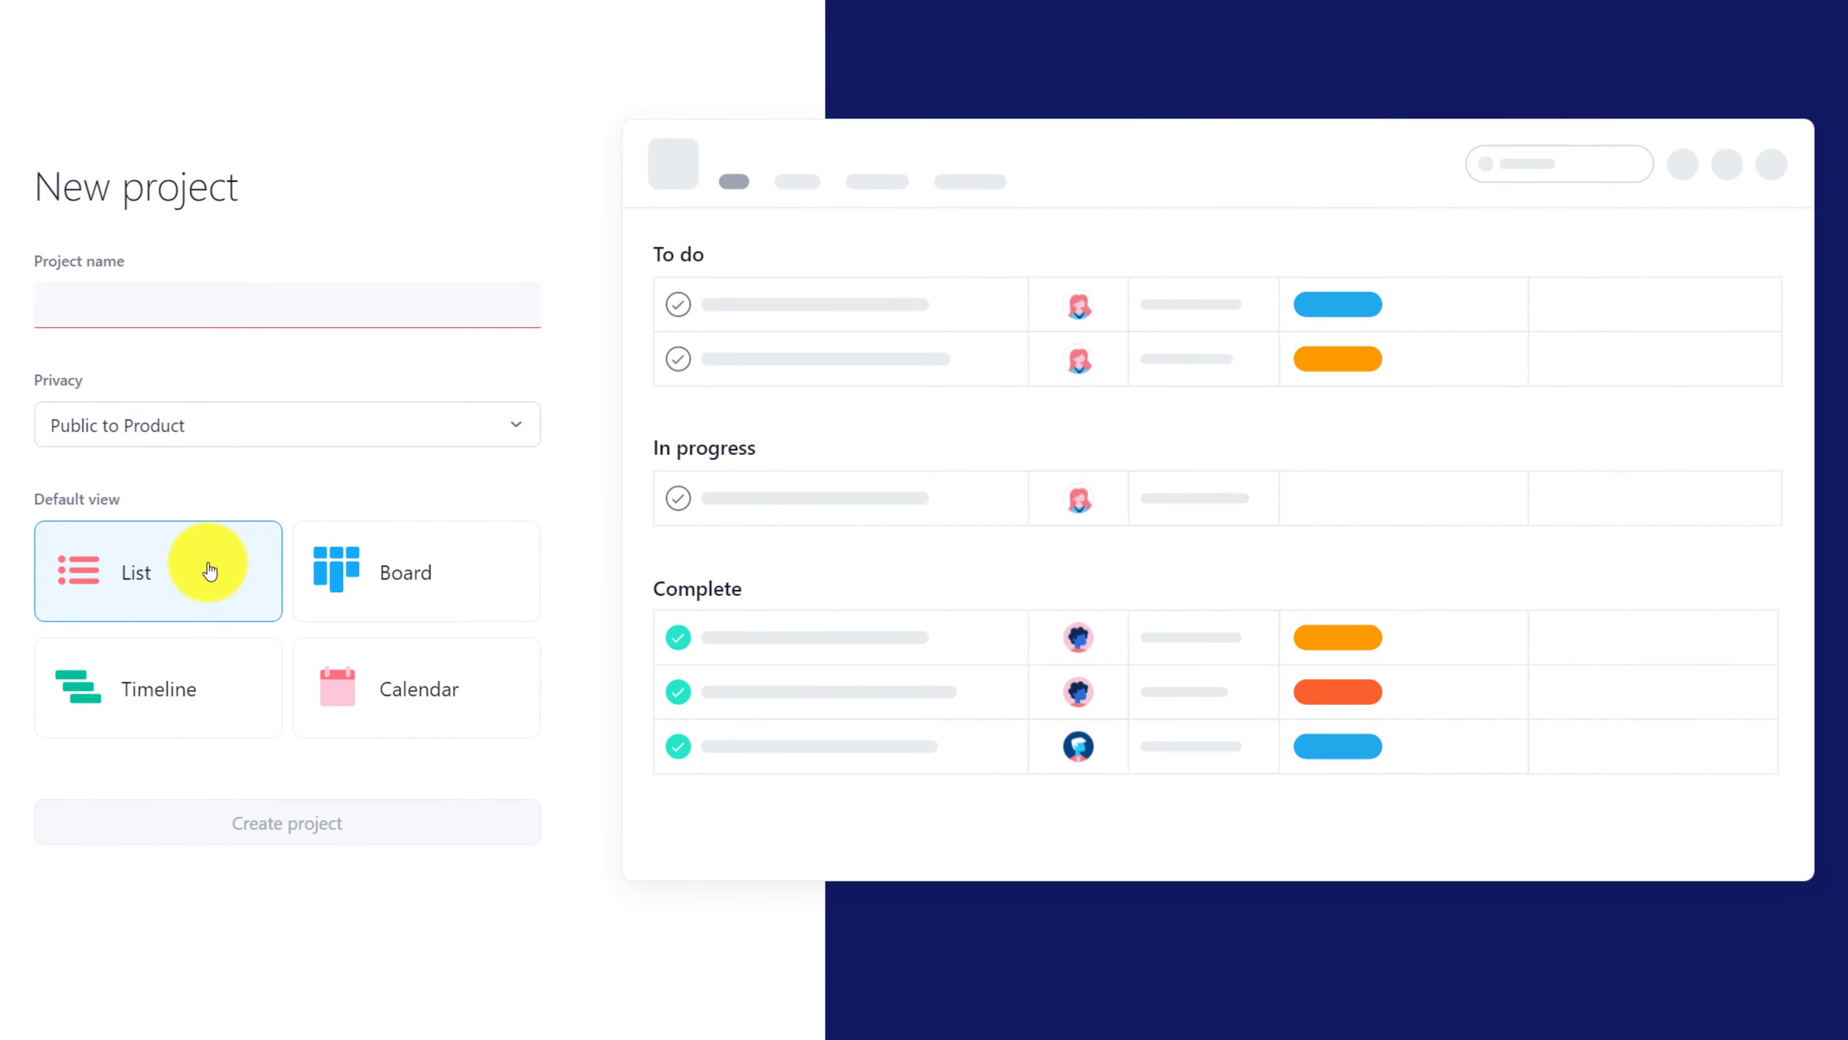
left_click(392, 580)
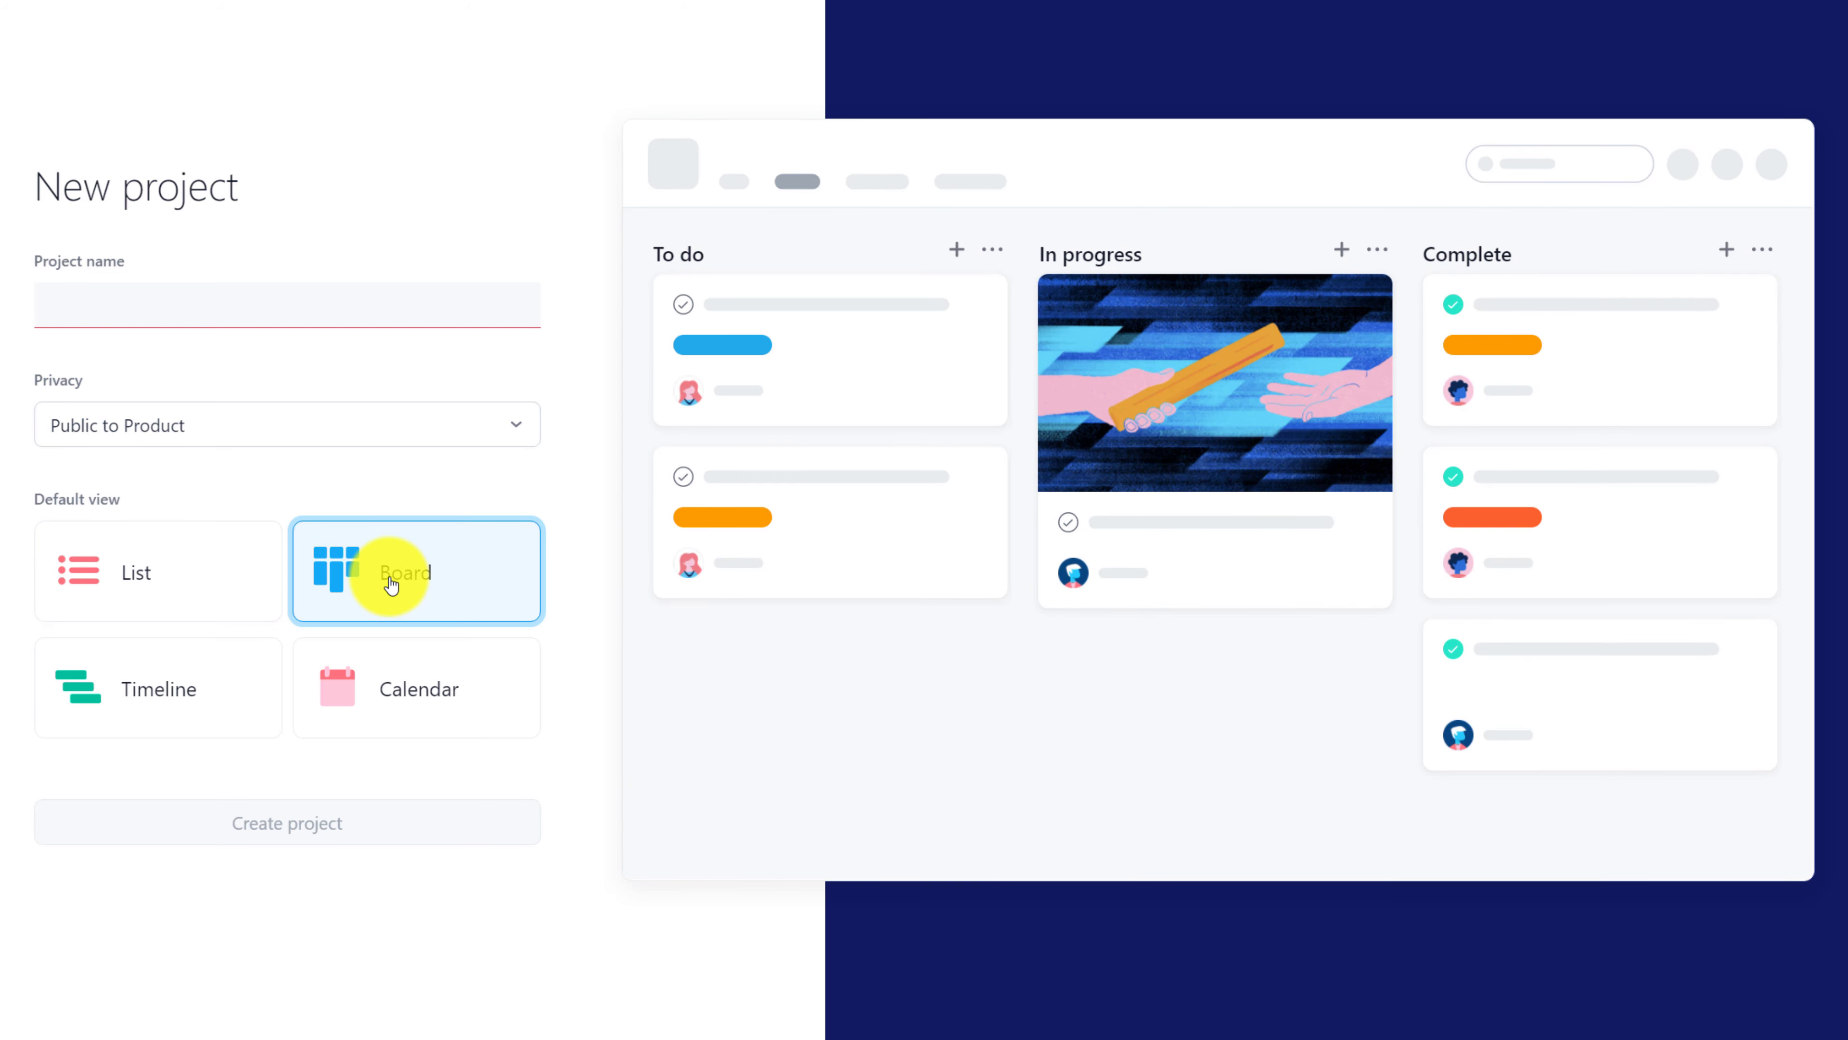
left_click(166, 688)
left_click(395, 690)
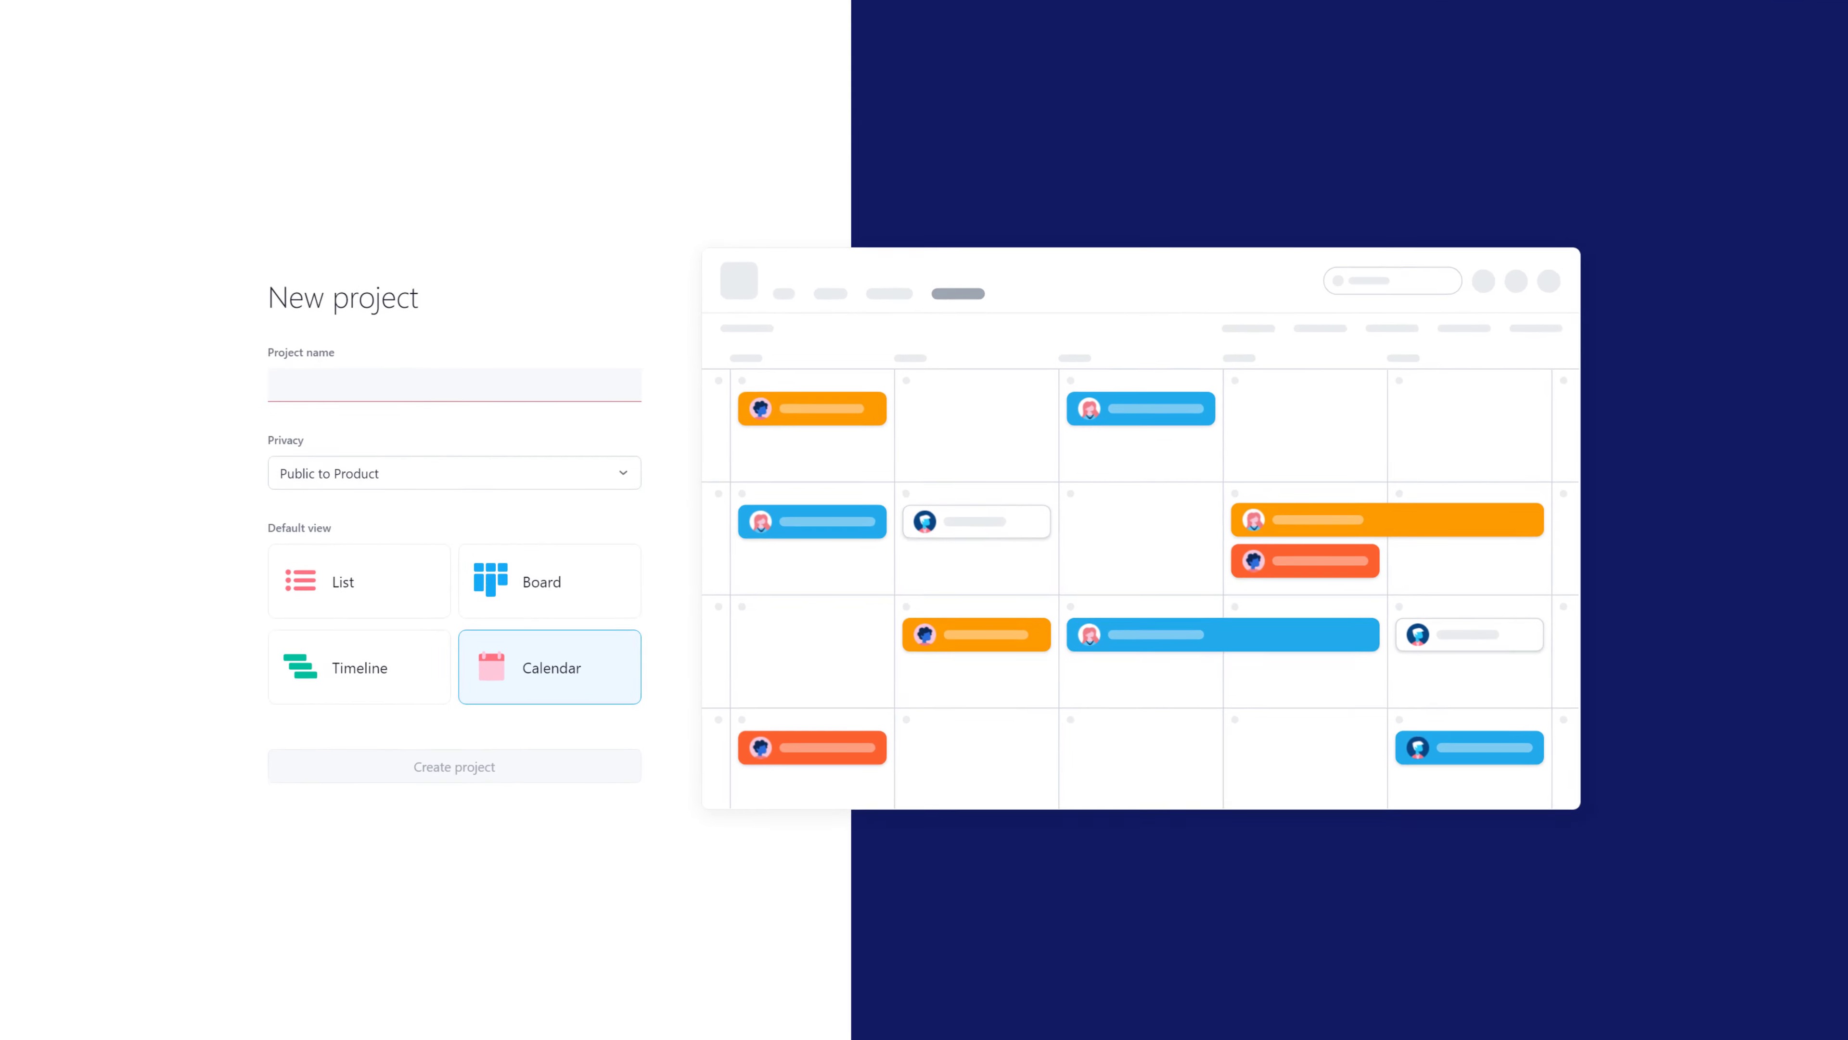
type("How to Build E-Commerce Store")
left_click(303, 353)
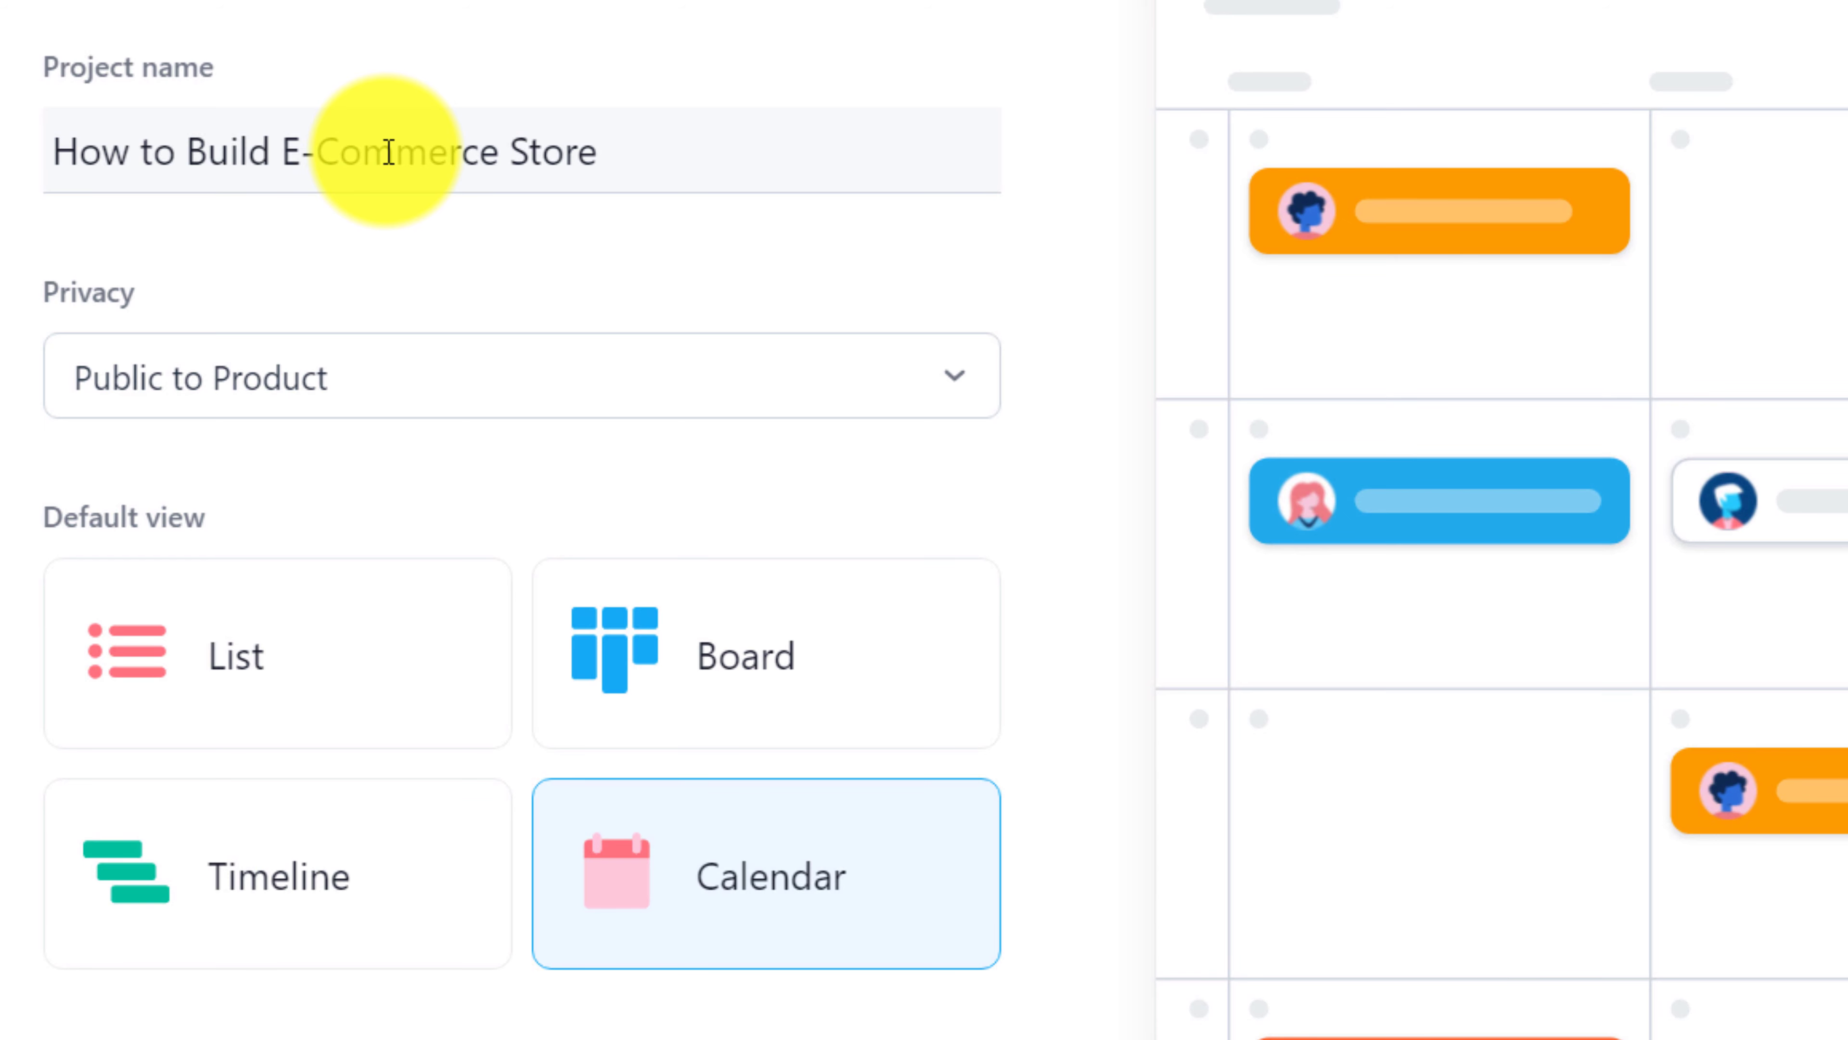
Keep privacy Public to Product, switch the default view to List, and create the project
left_click(412, 400)
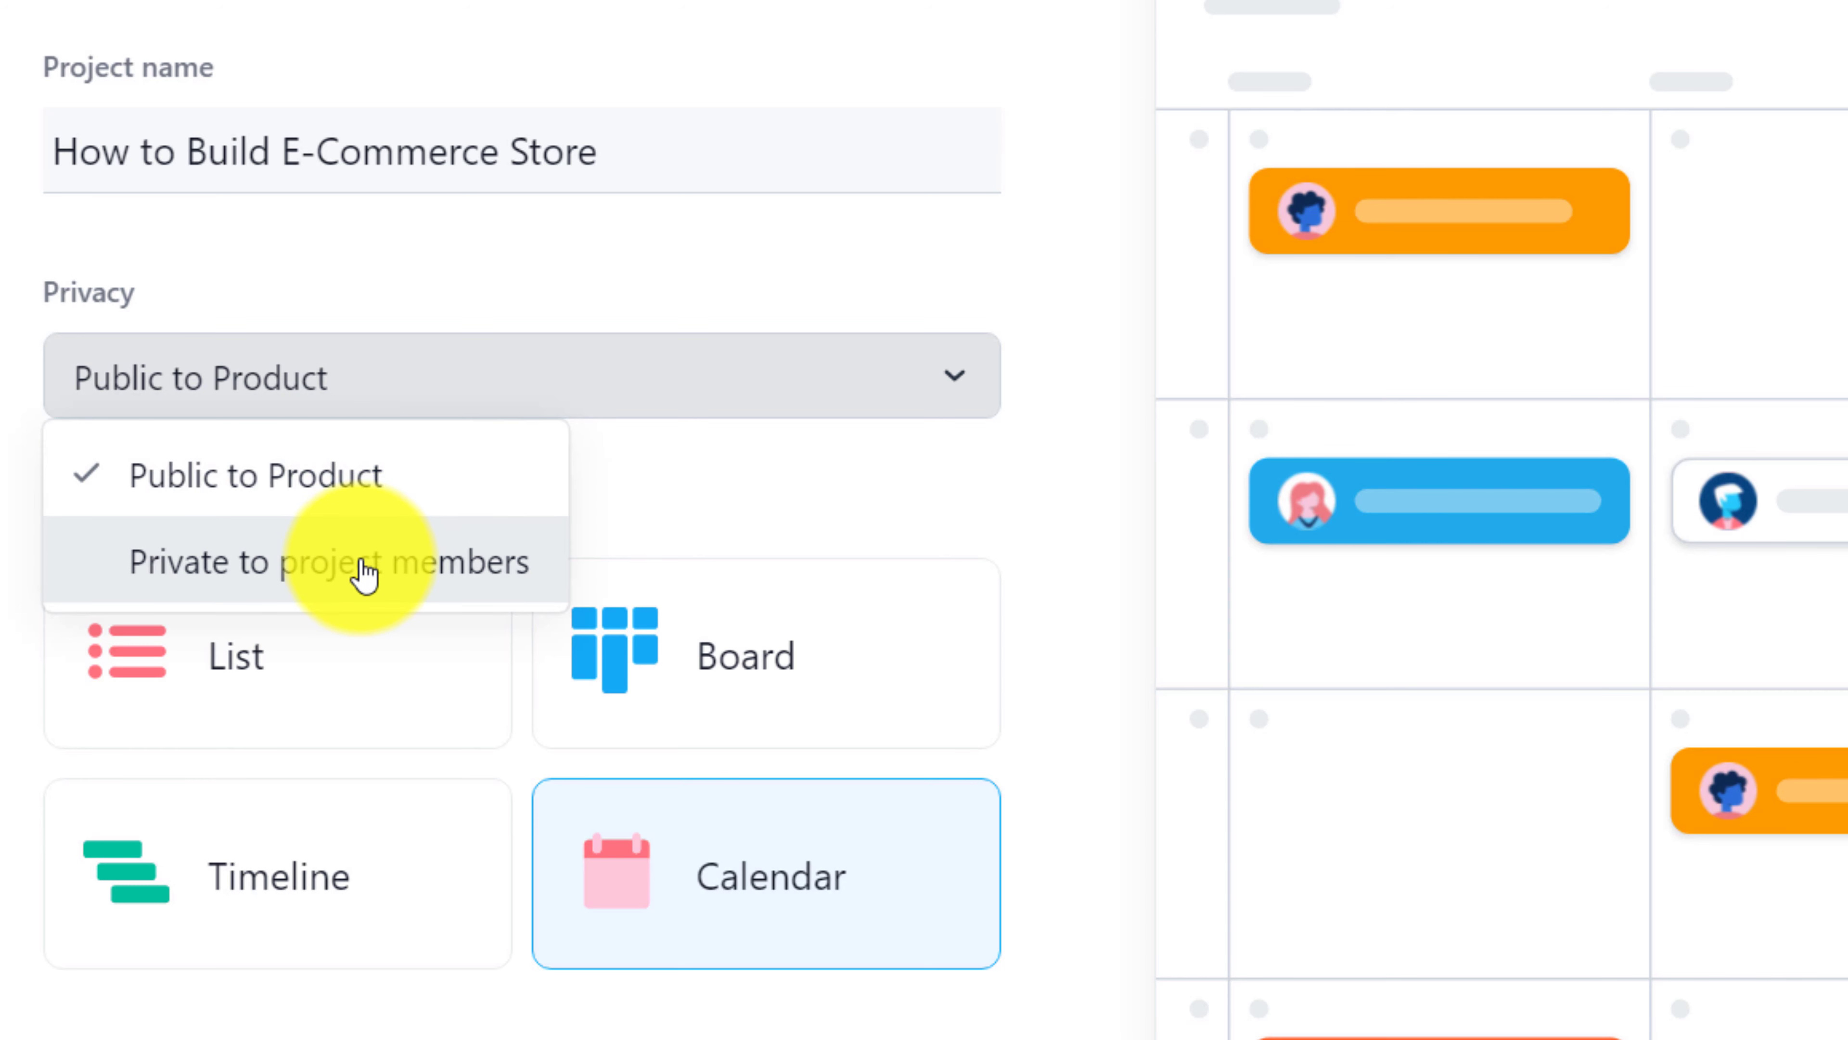
left_click(381, 497)
left_click(329, 670)
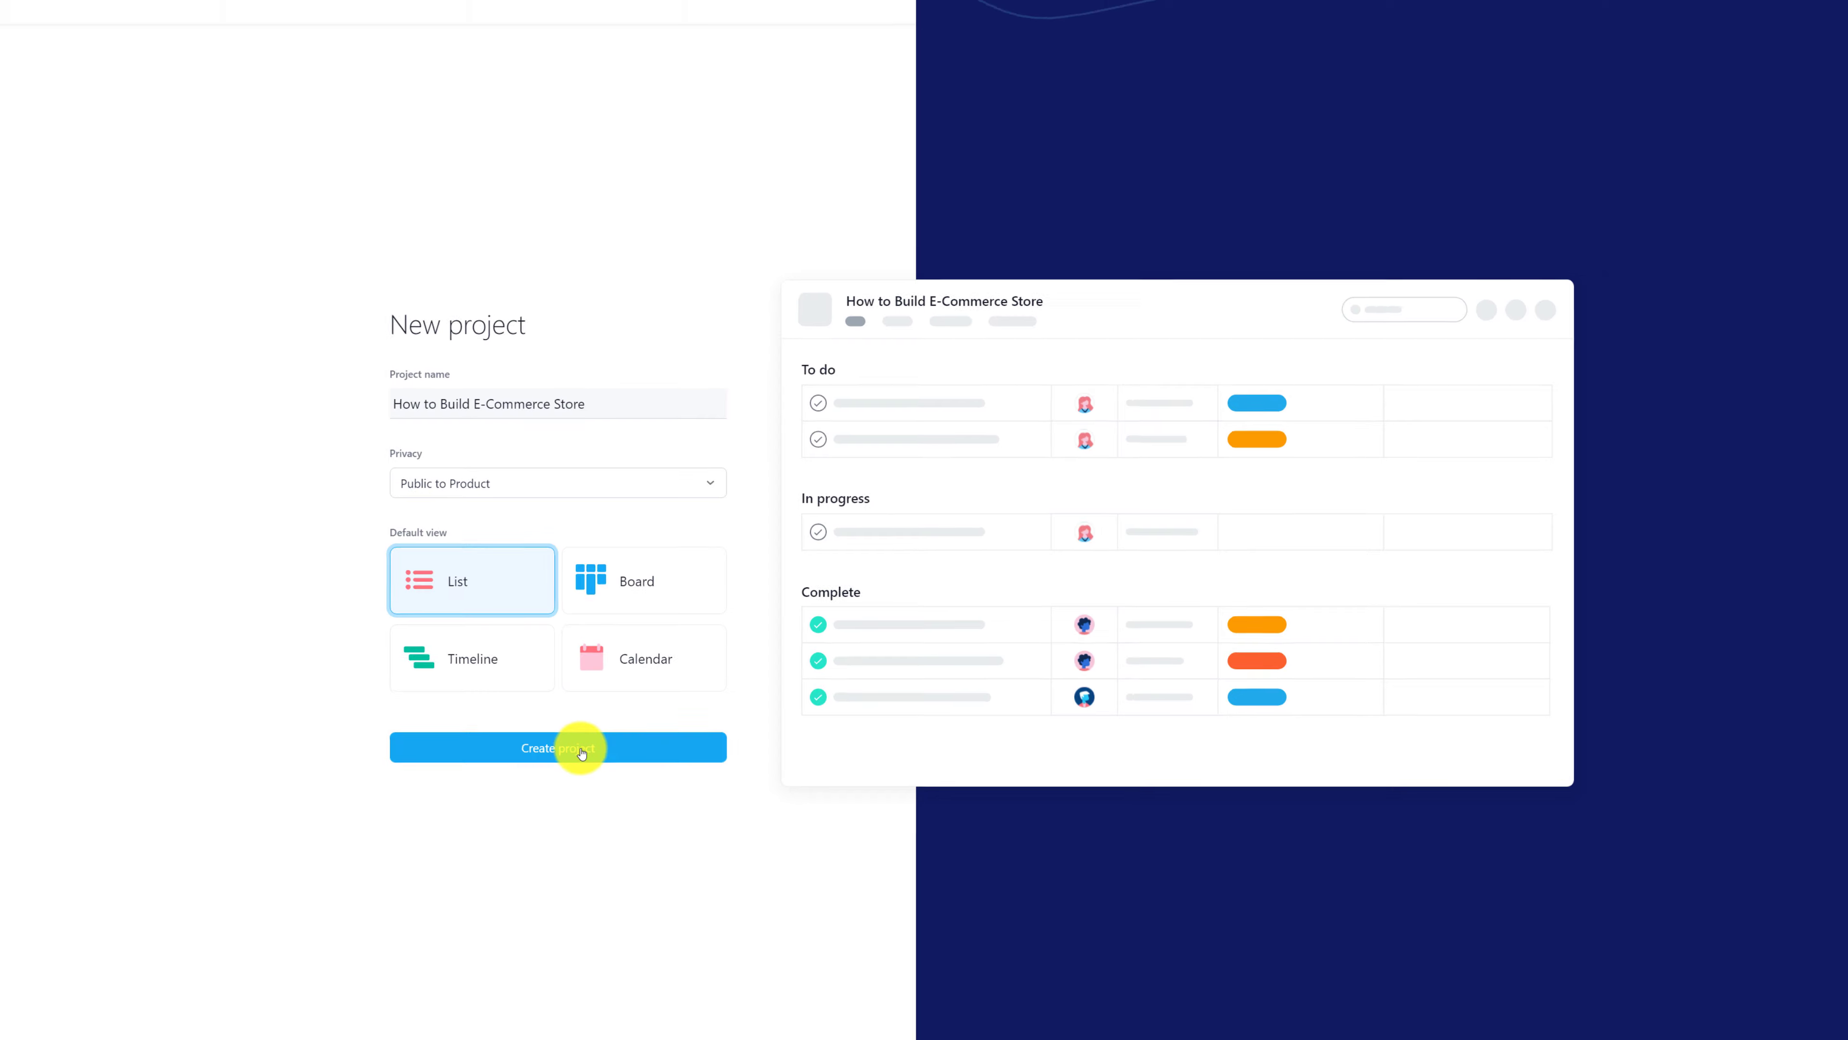
left_click(582, 722)
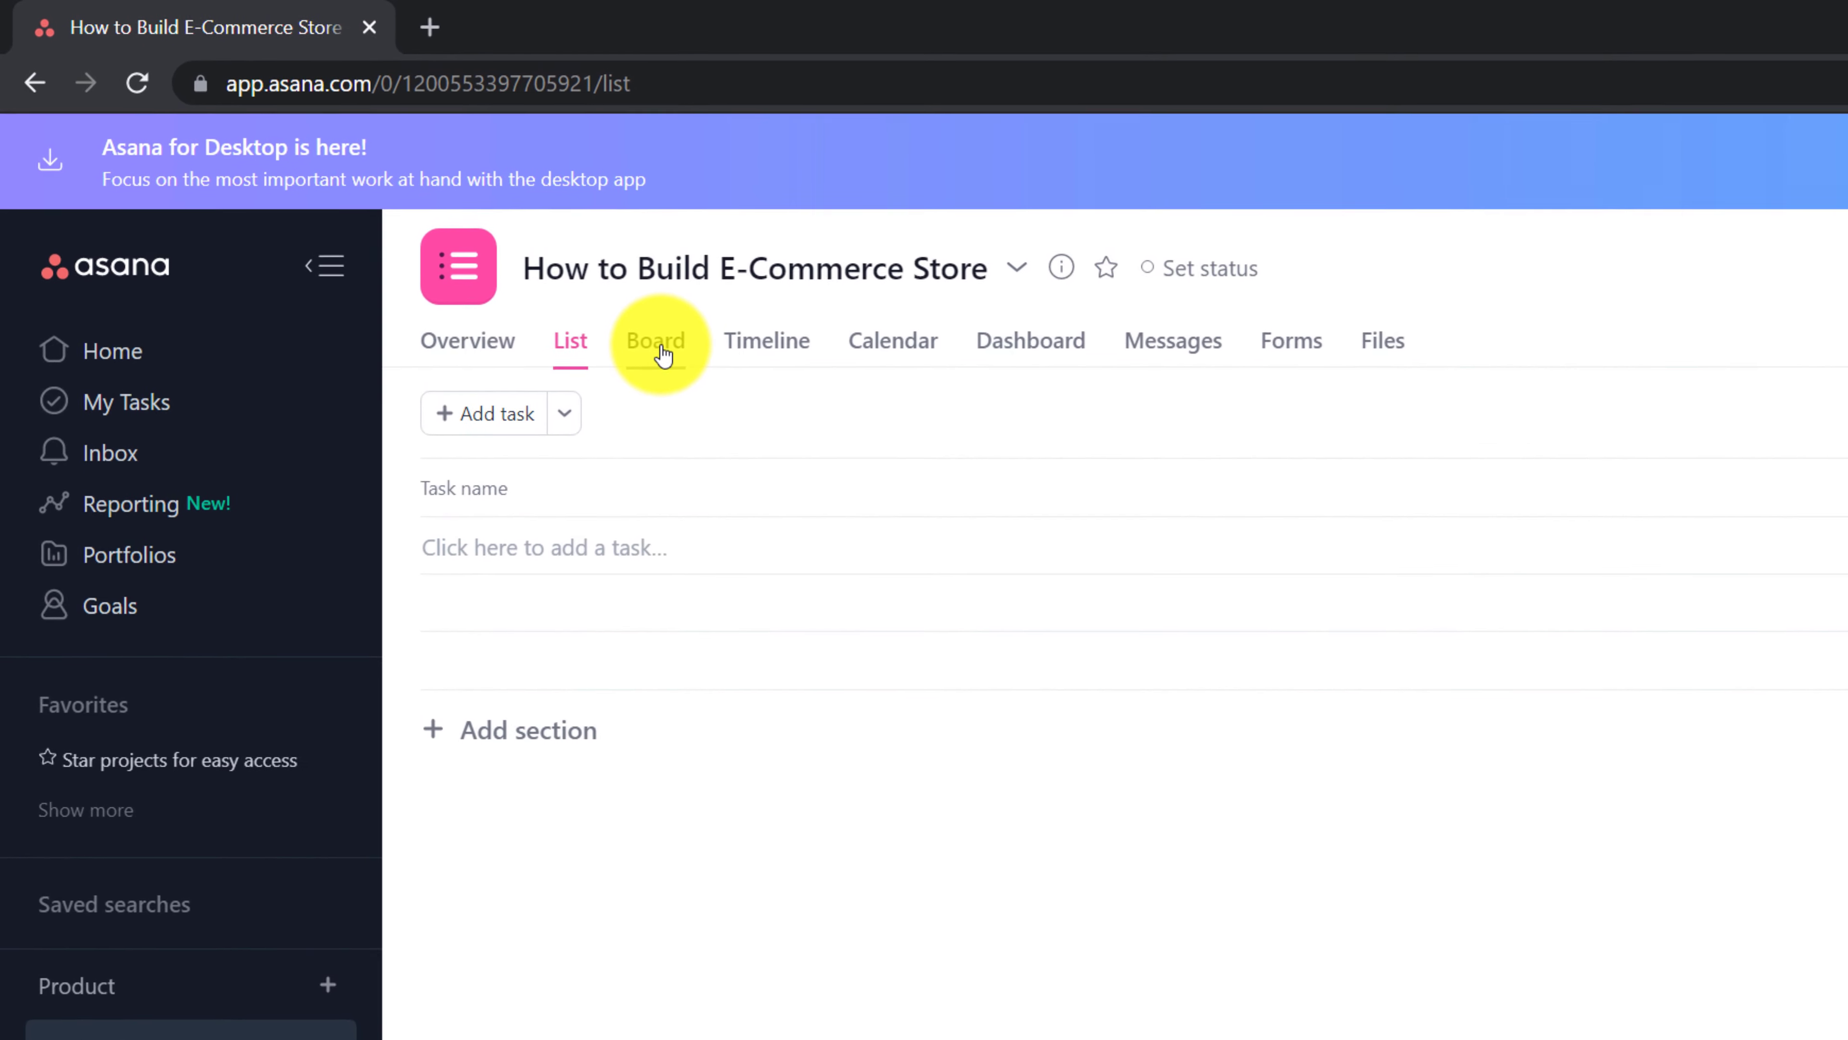
Look through the new project's Board, Timeline and Calendar views
left_click(664, 355)
left_click(793, 351)
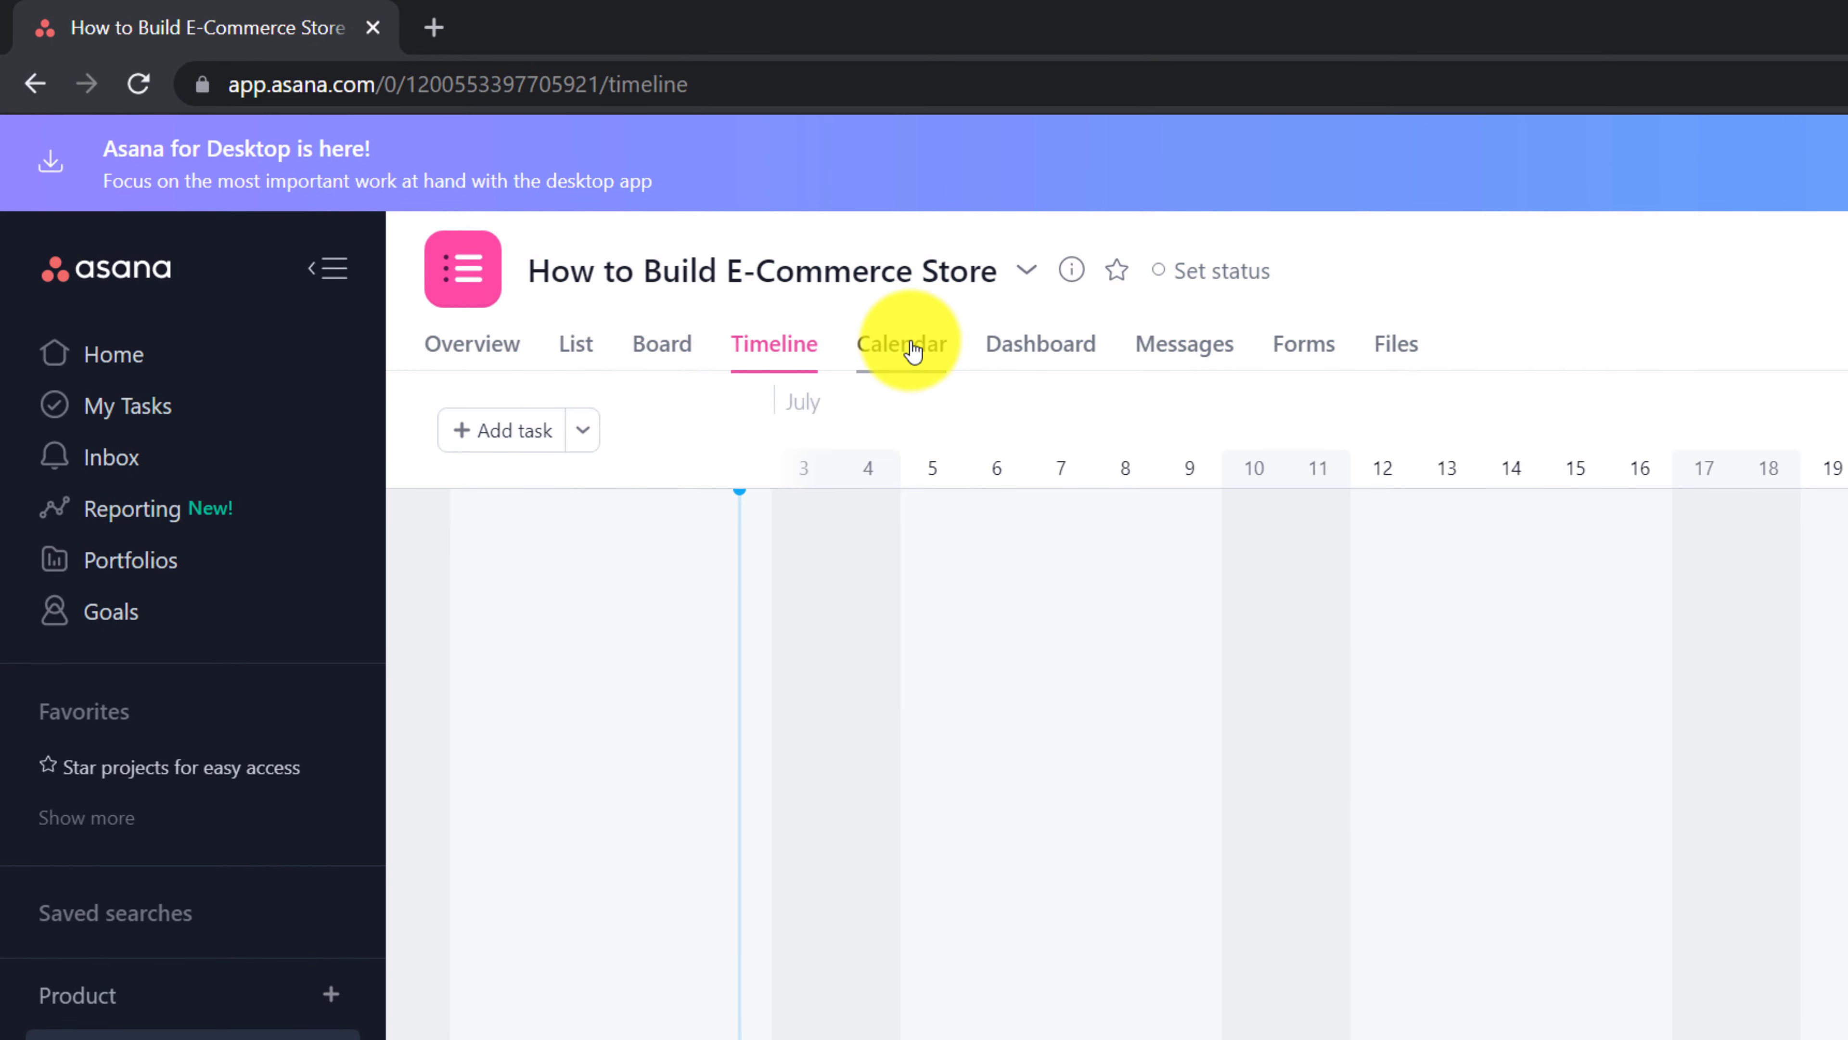
left_click(906, 346)
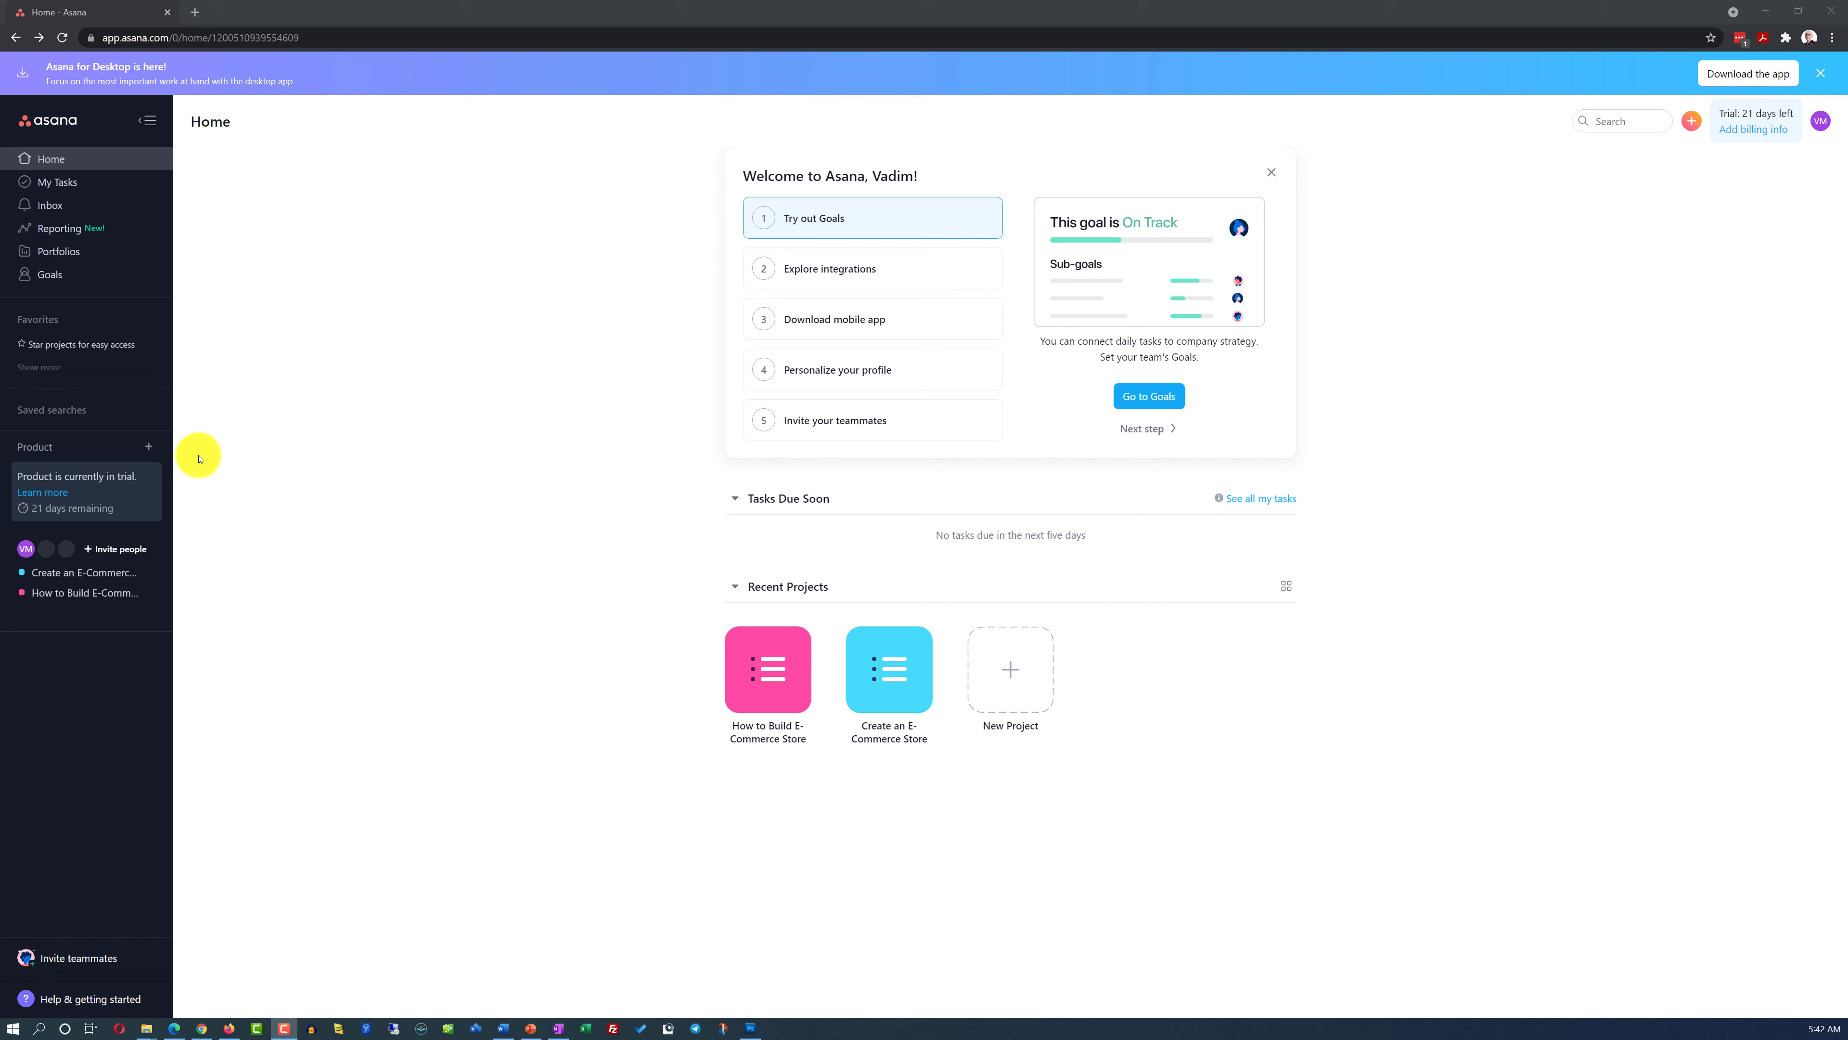
Return to Home and start another new project from the + menu
left_click(151, 451)
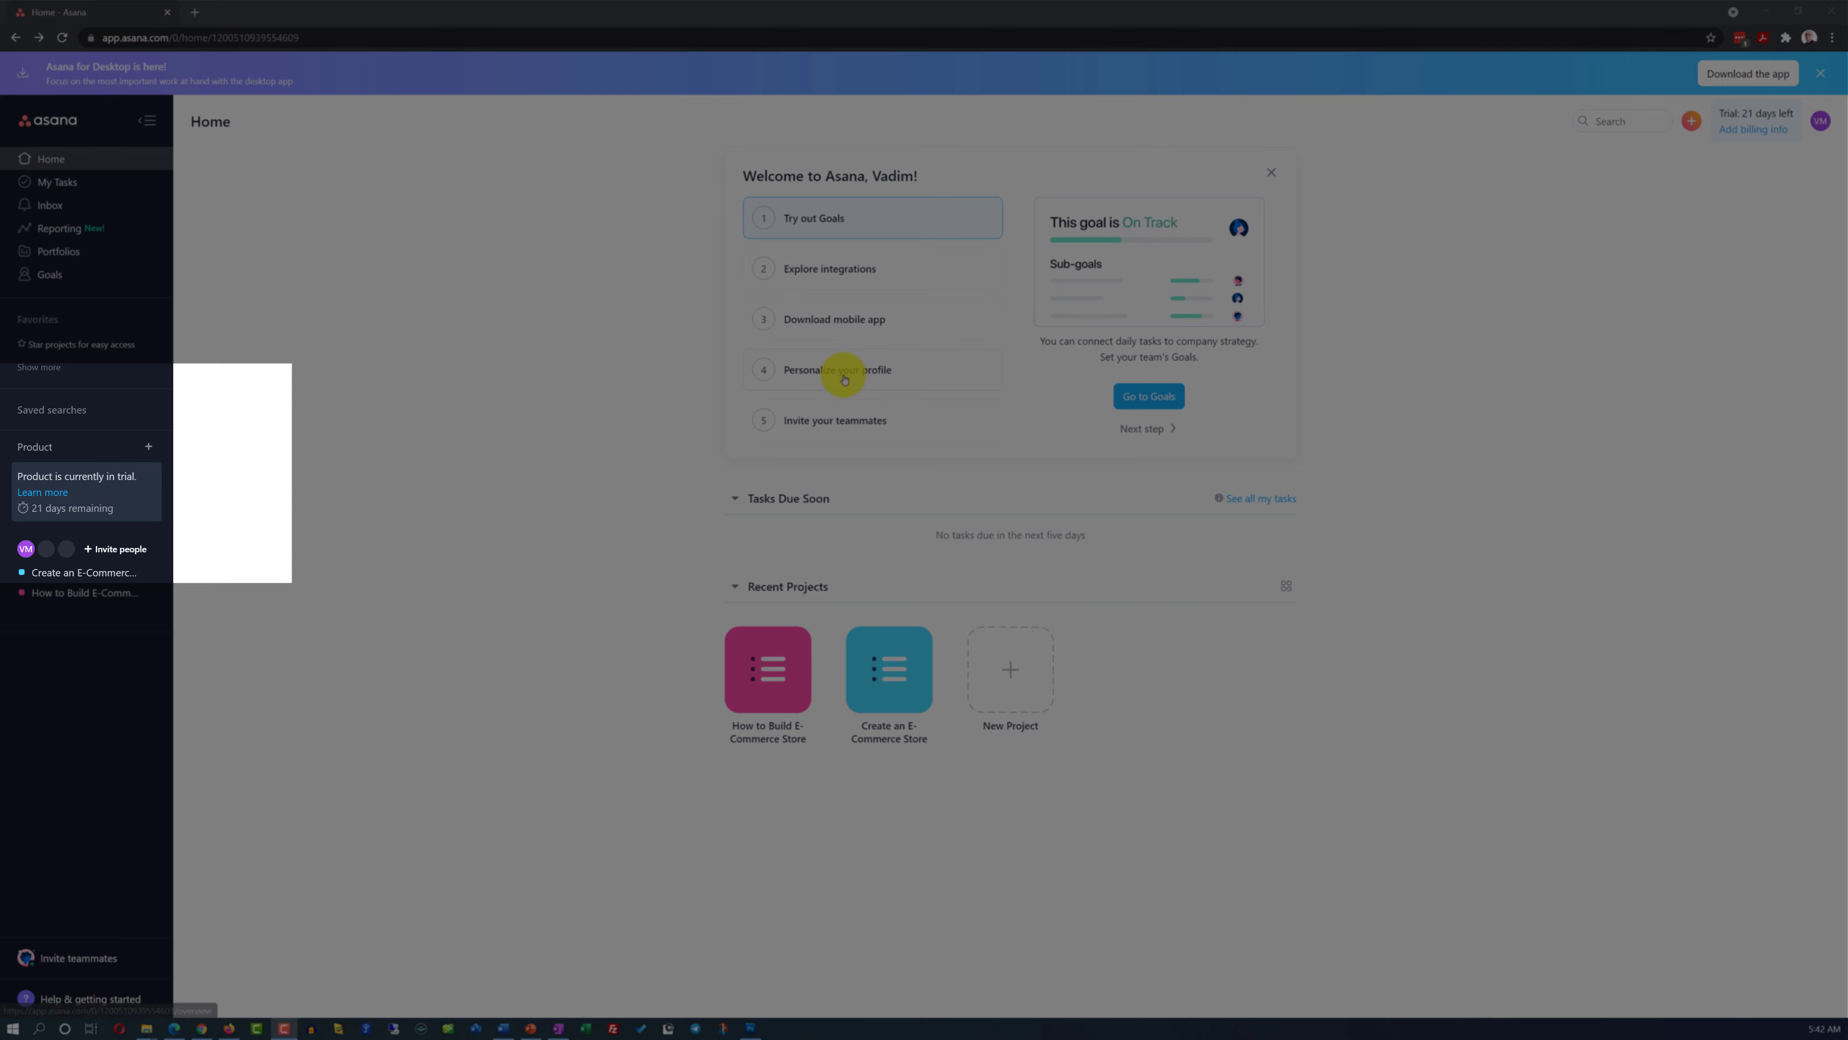
left_click(1693, 125)
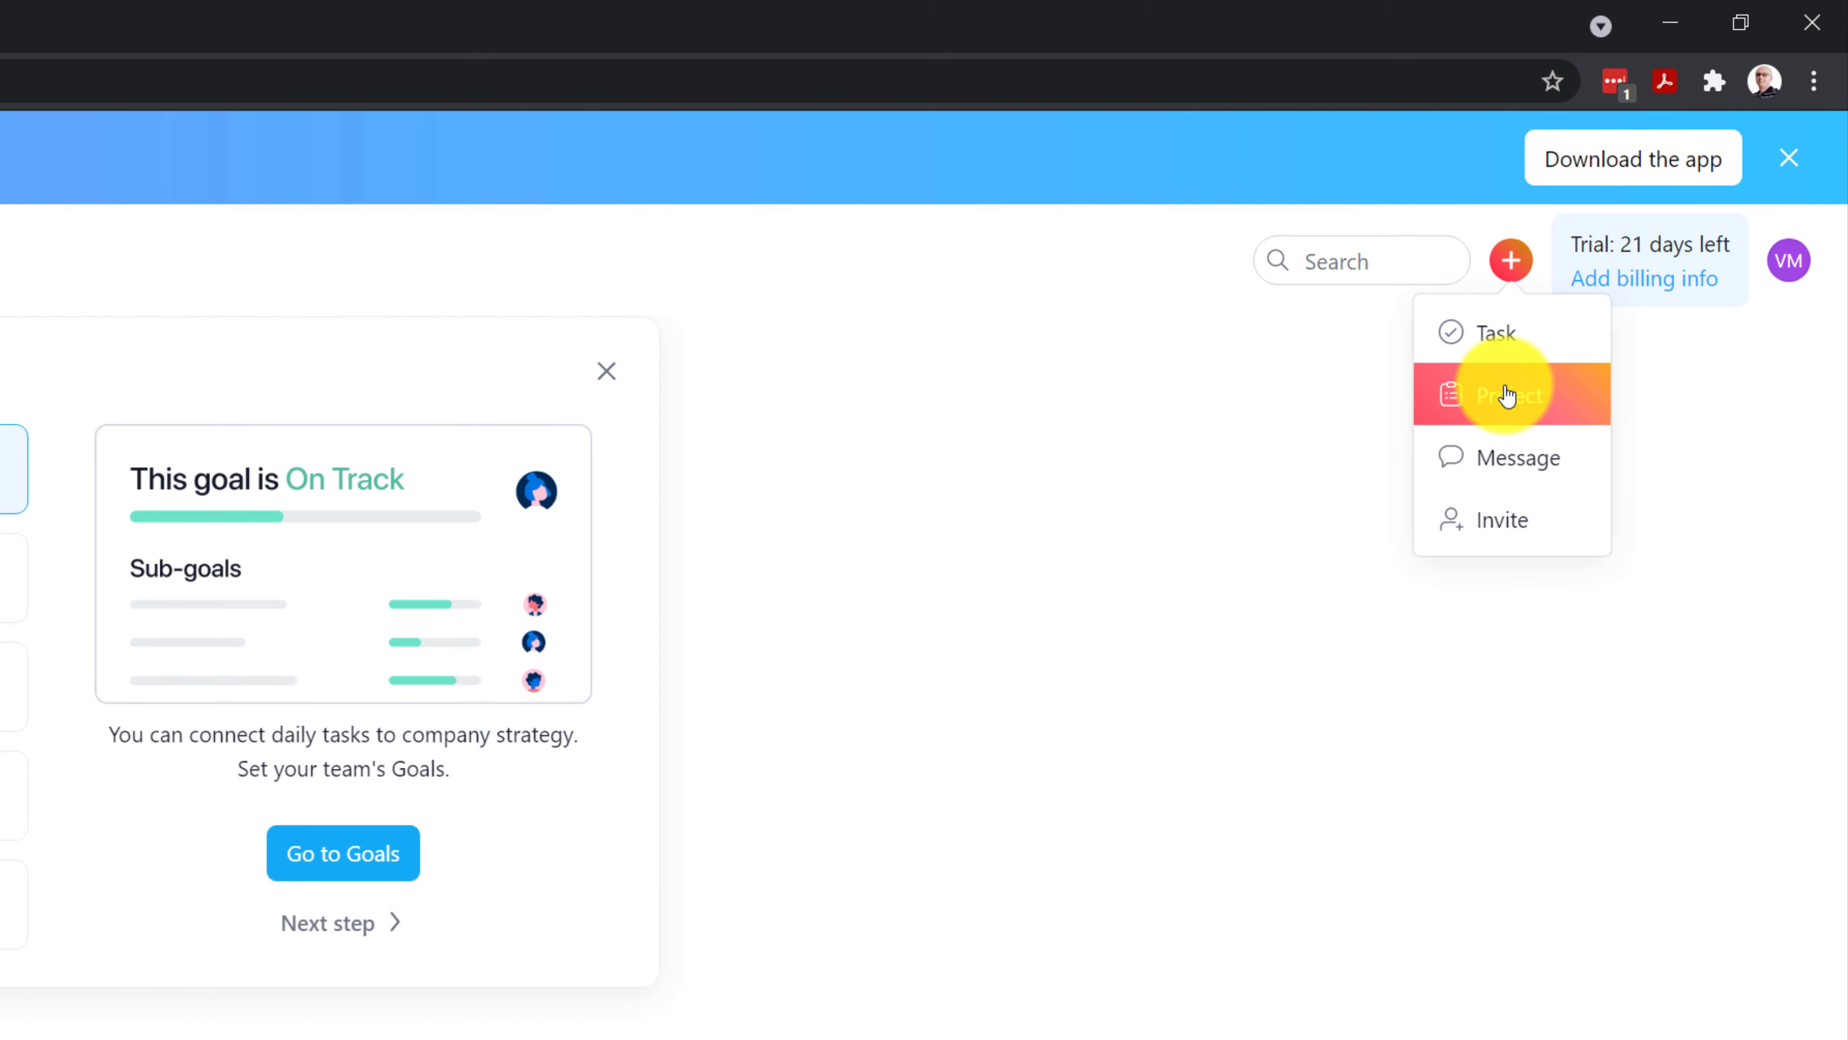
left_click(1508, 394)
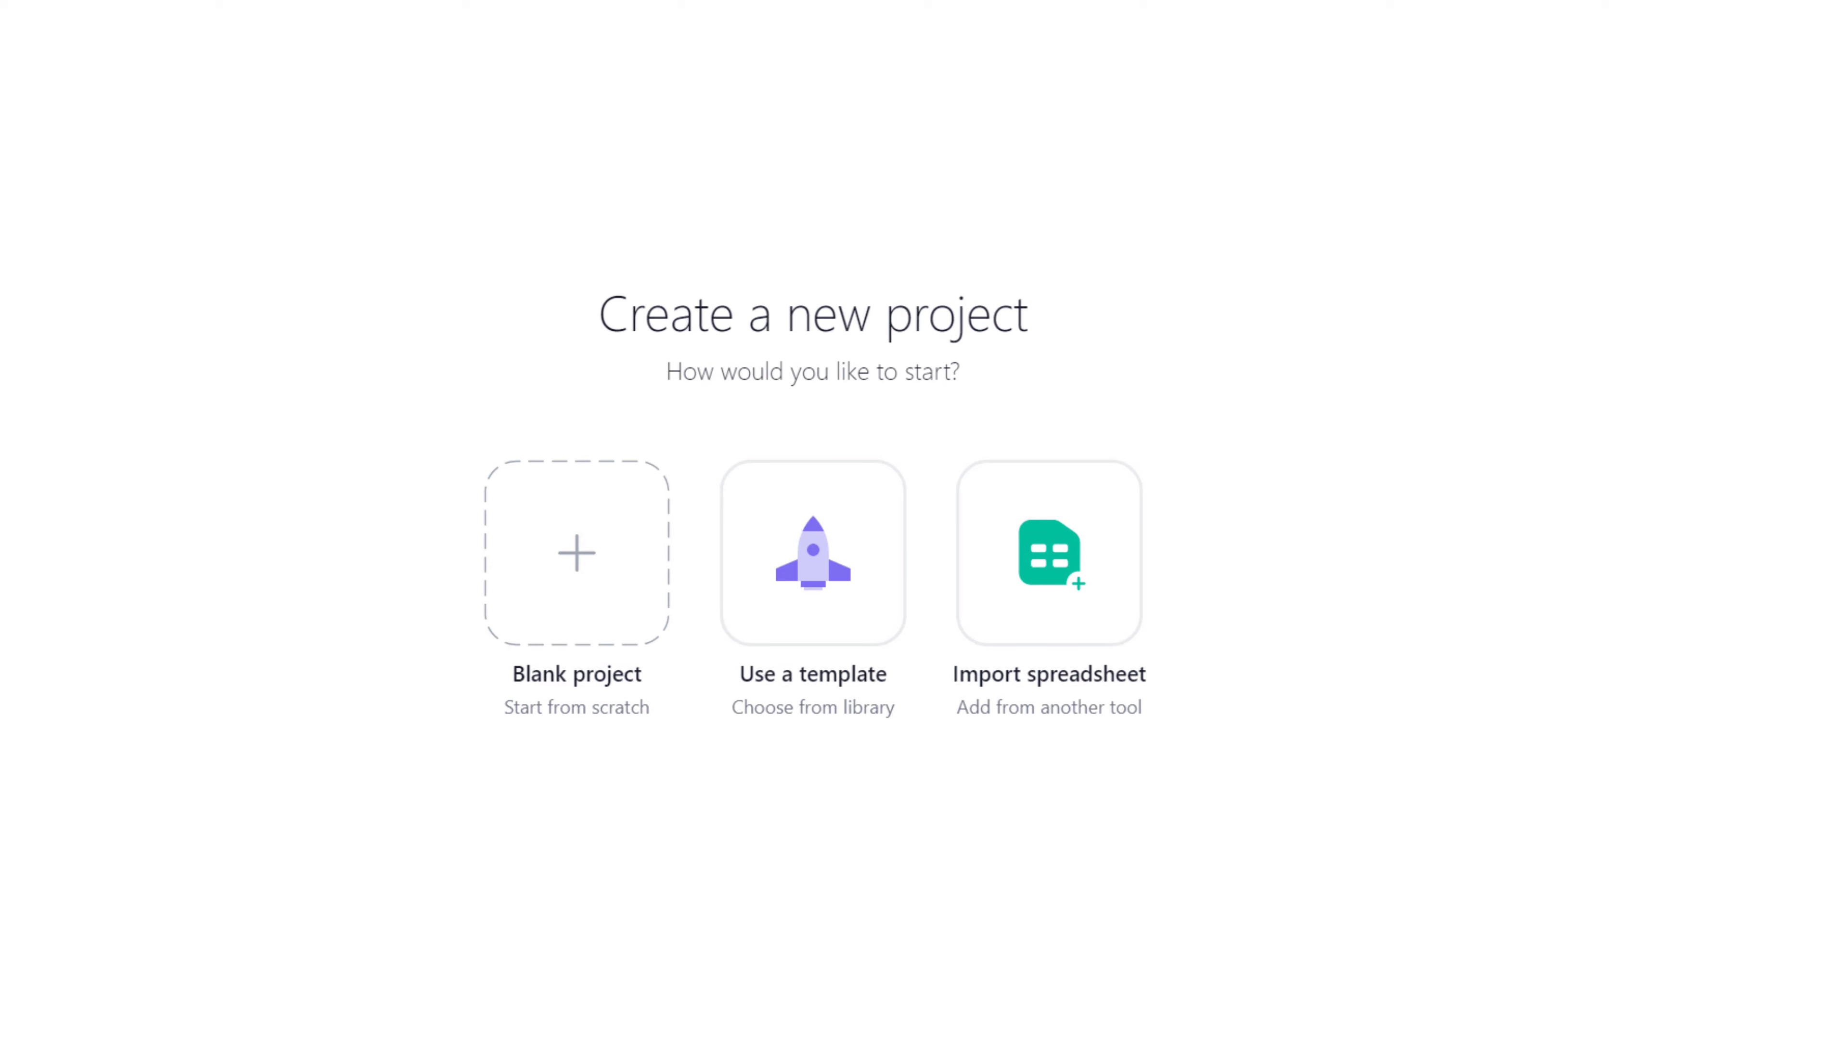
Choose Use a template to browse Asana's template library
left_click(646, 591)
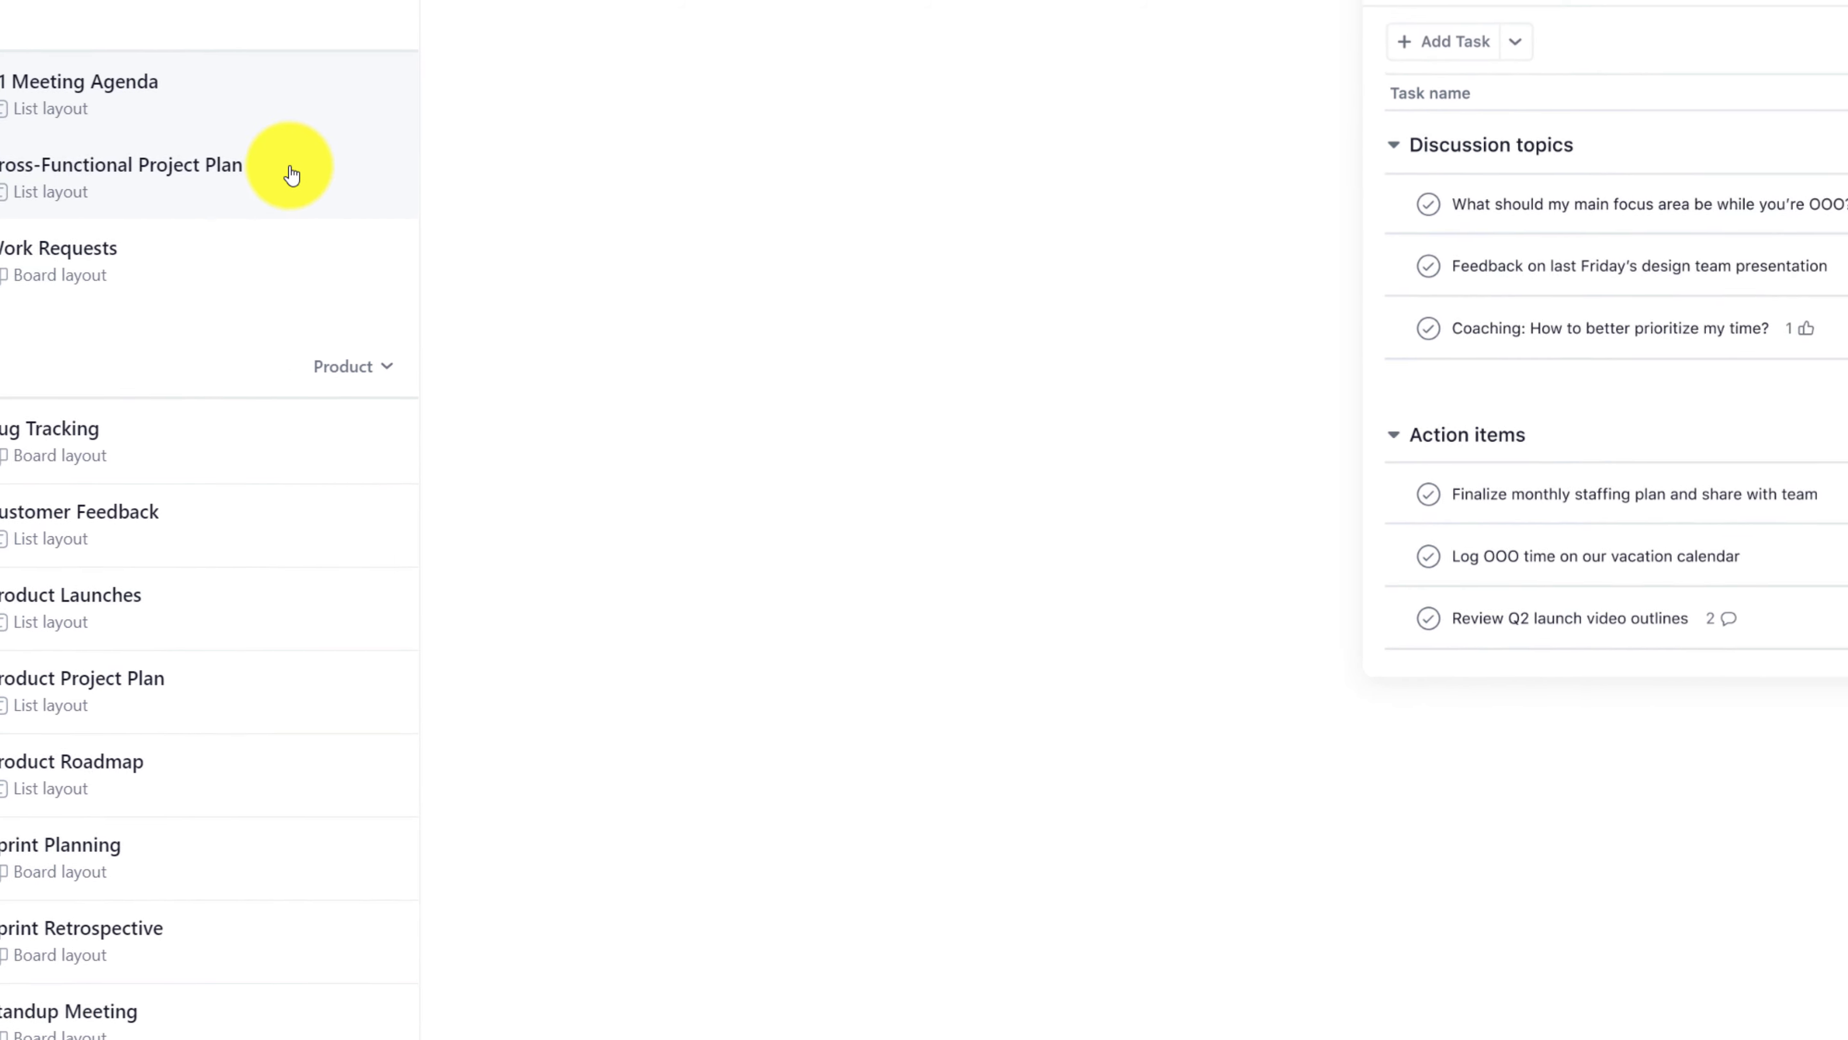
Preview Cross-Functional Project Plan and Work Requests, then filter by Marketing, Product and Design
left_click(386, 130)
left_click(704, 277)
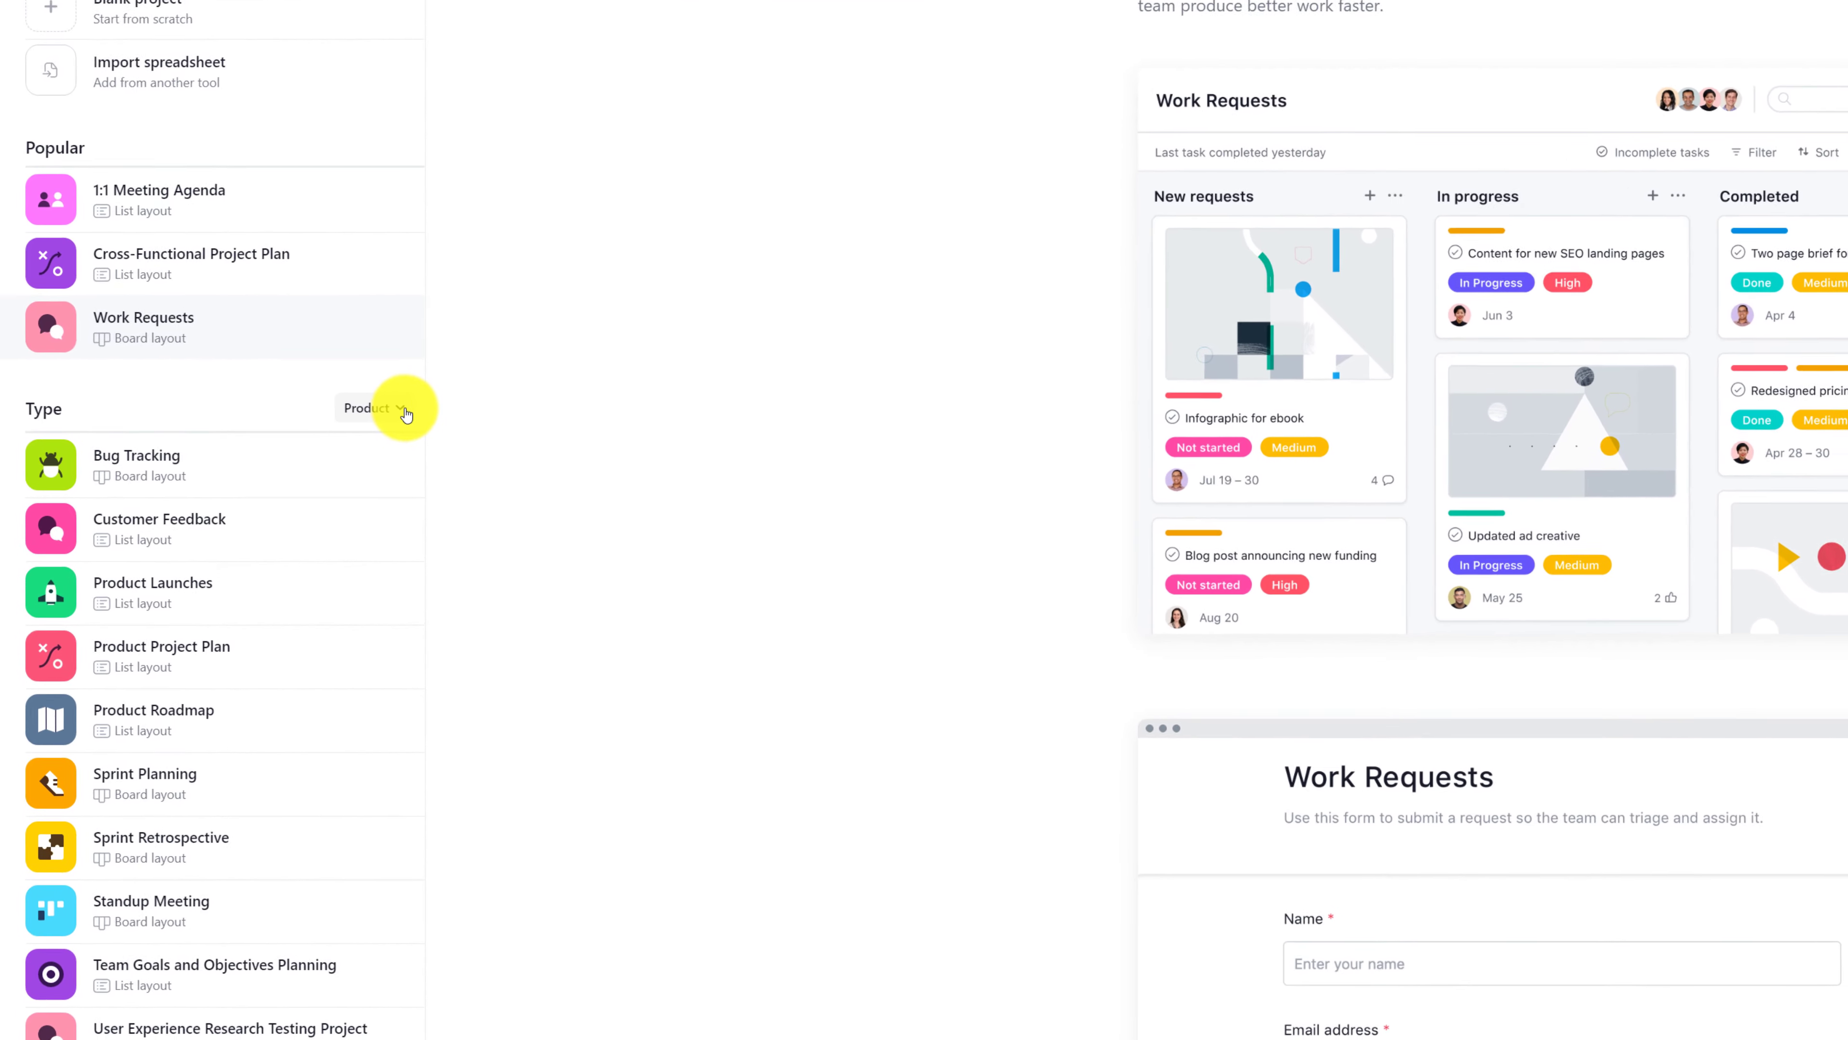
left_click(451, 390)
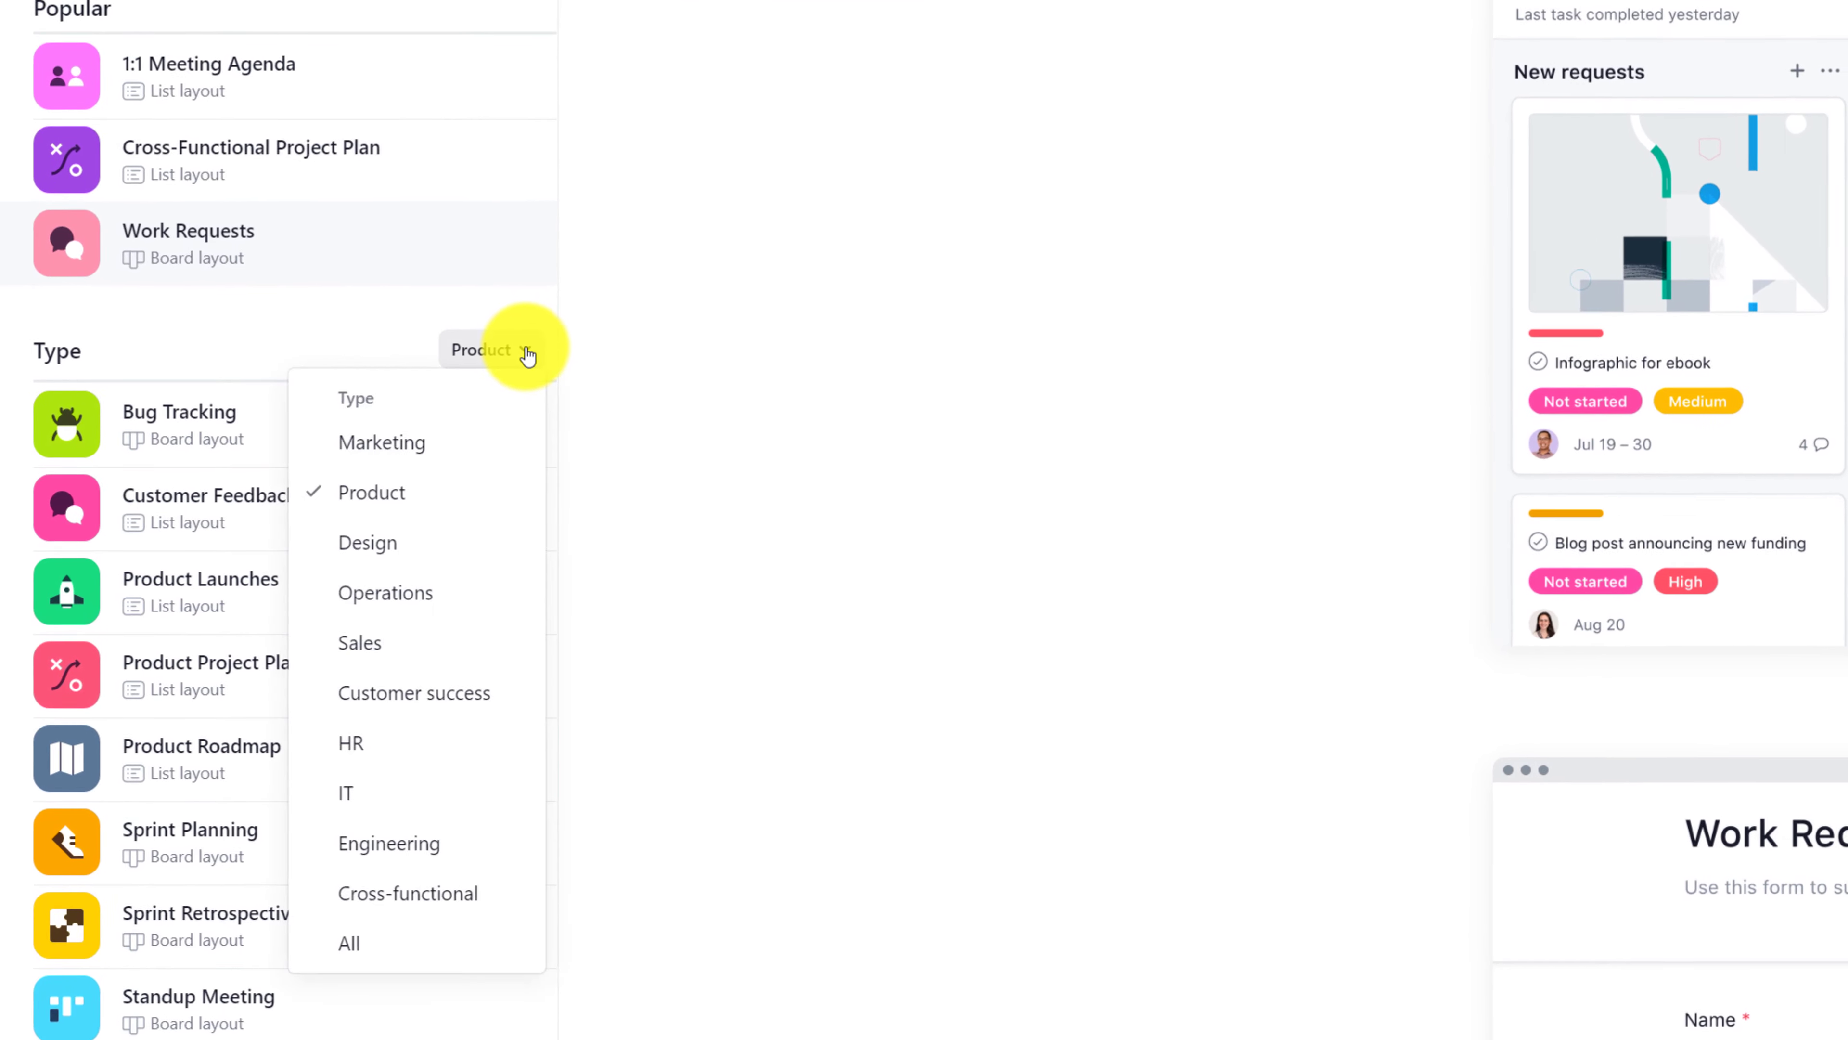
left_click(441, 437)
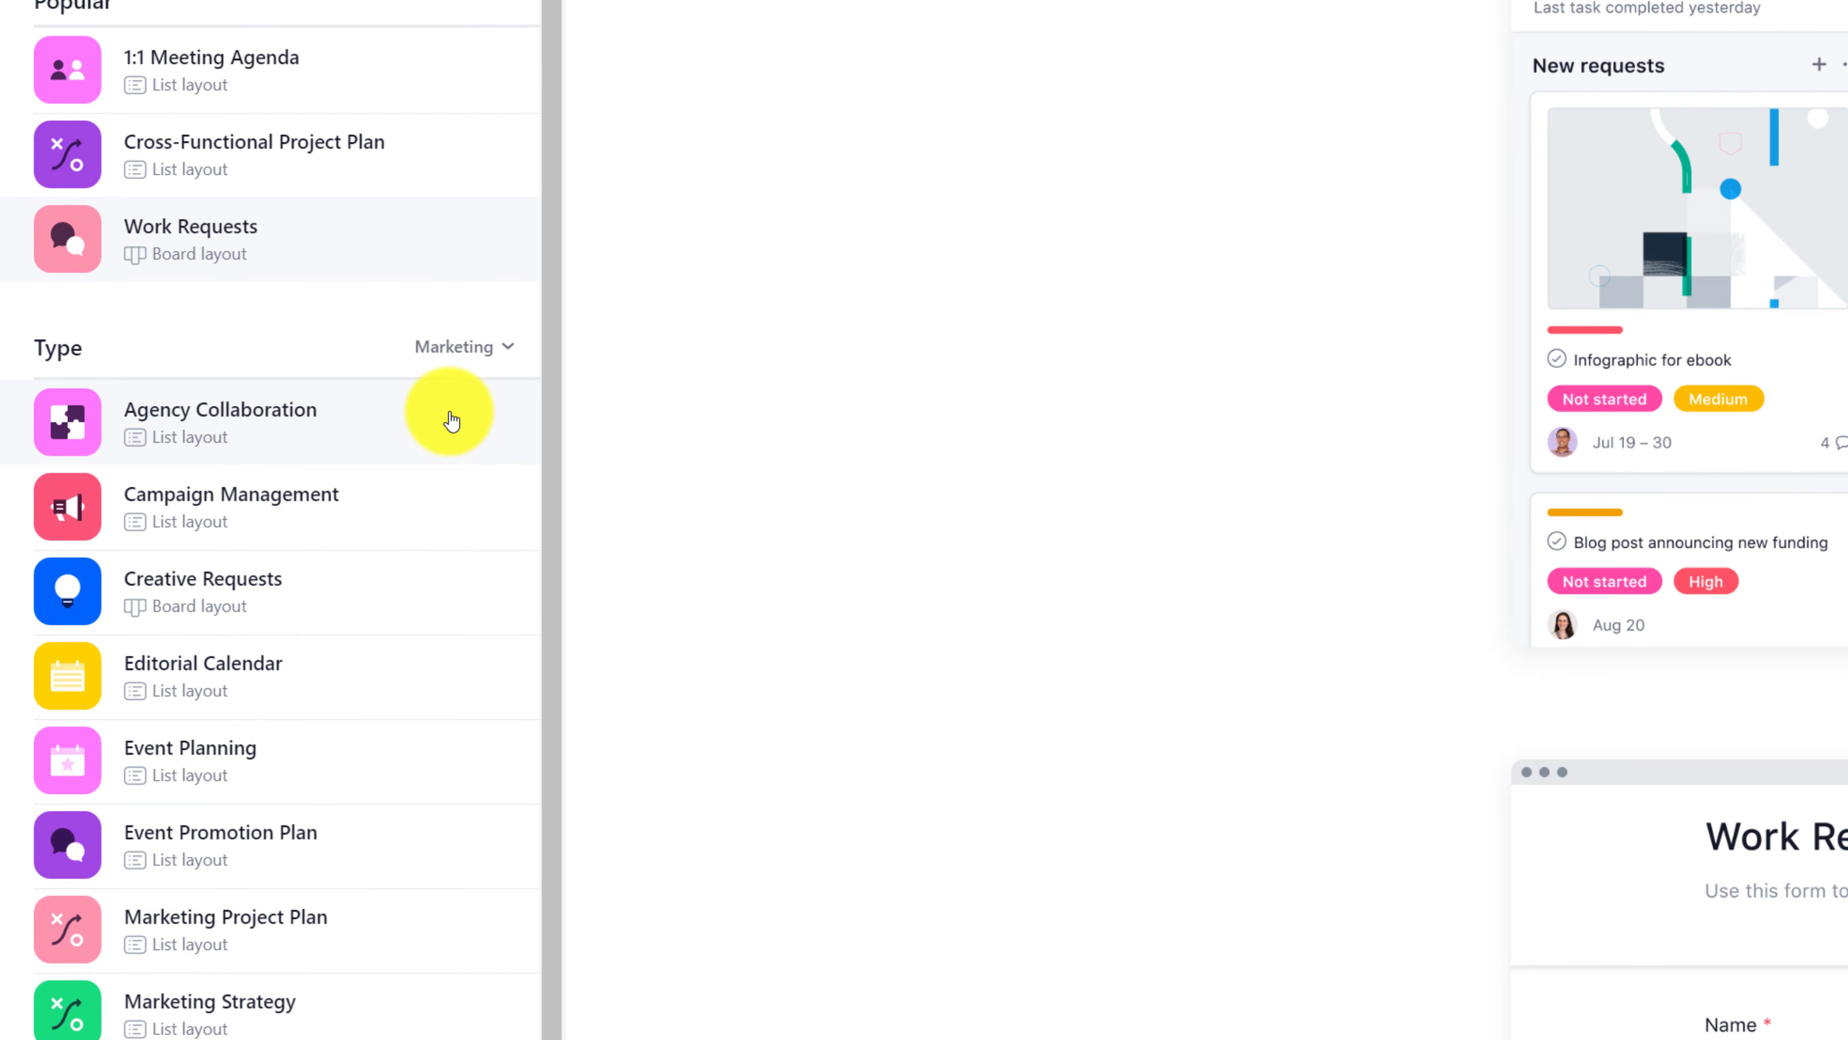
left_click(505, 358)
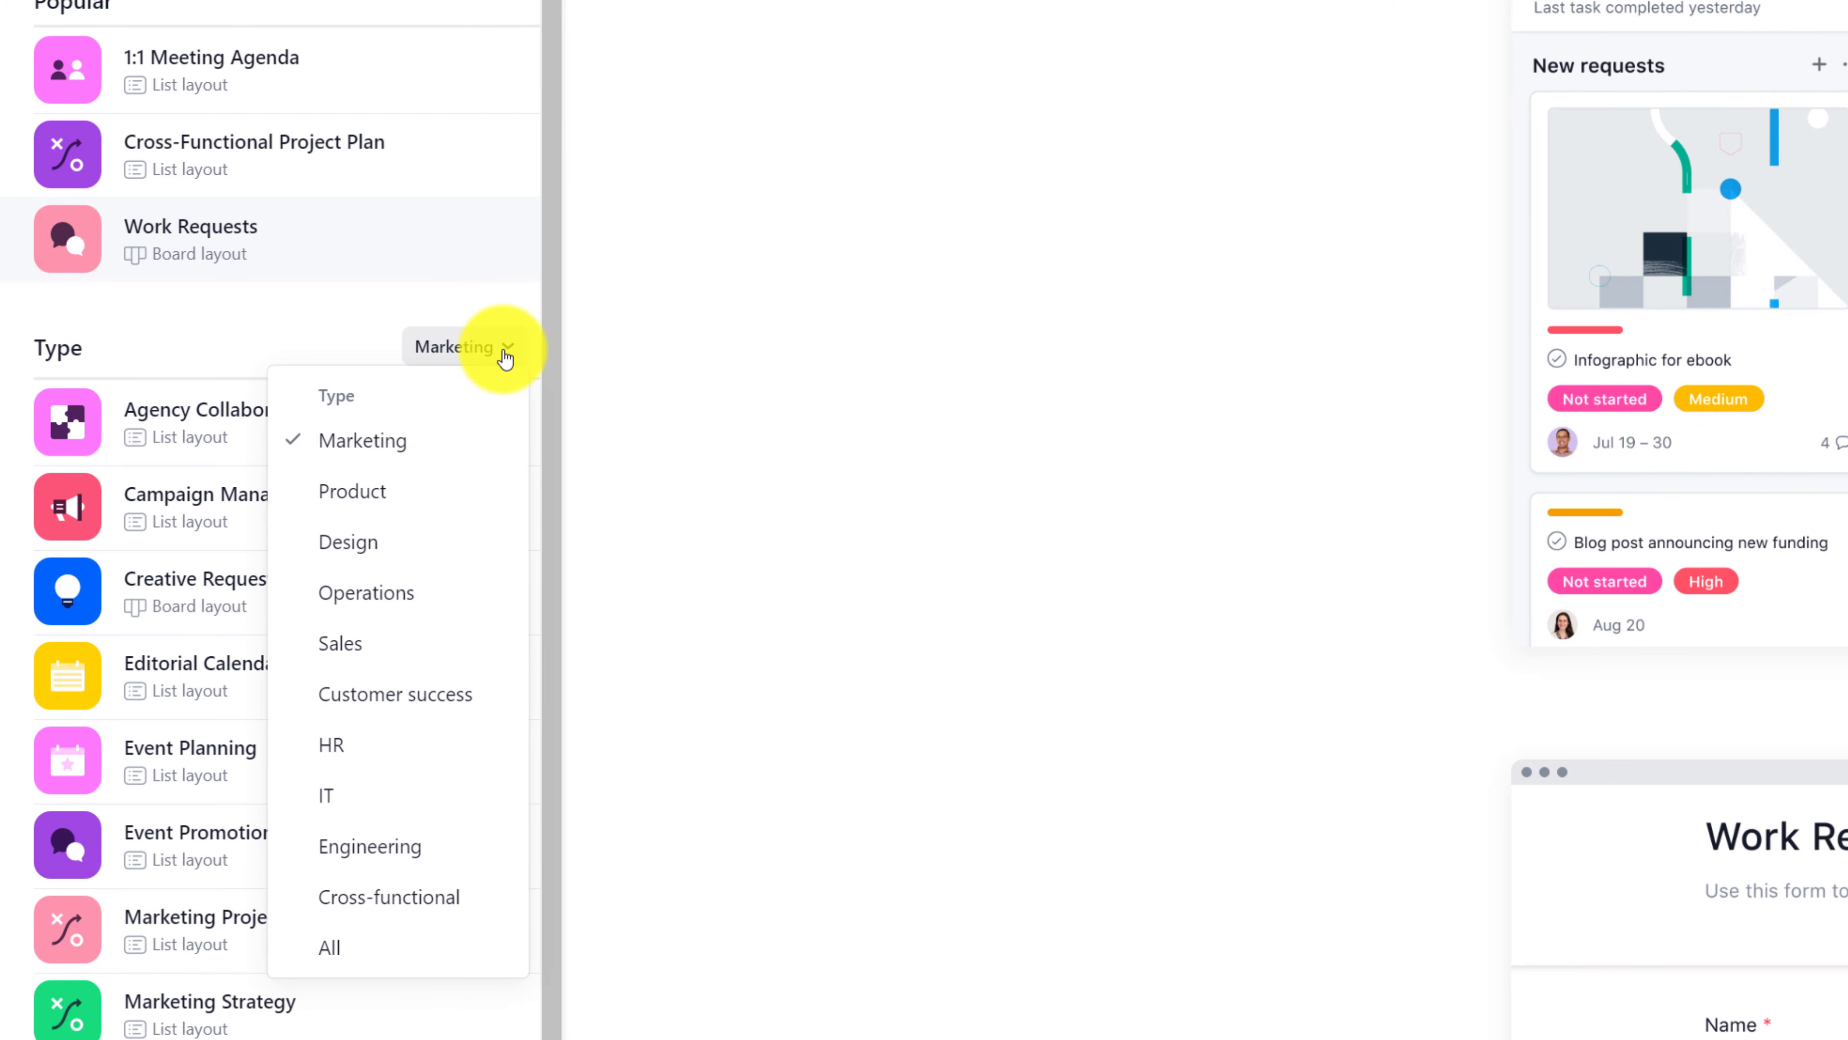
left_click(414, 490)
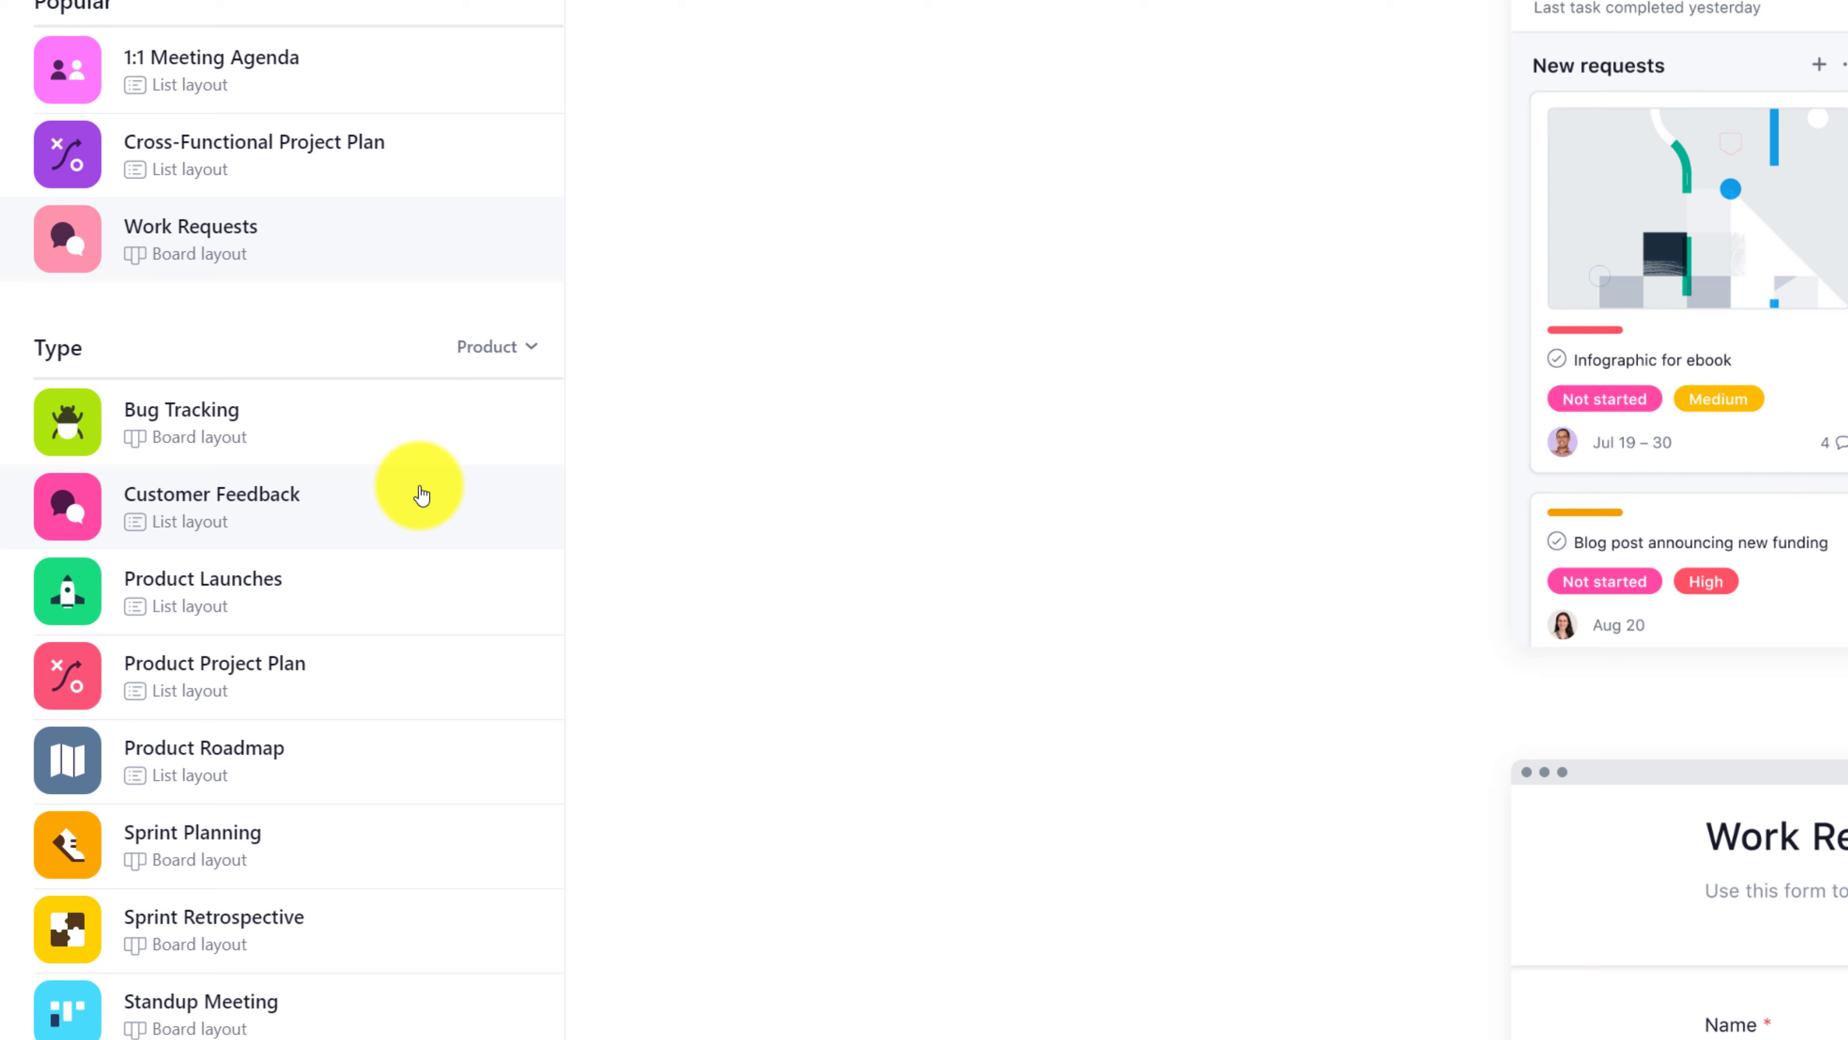
left_click(527, 346)
left_click(449, 512)
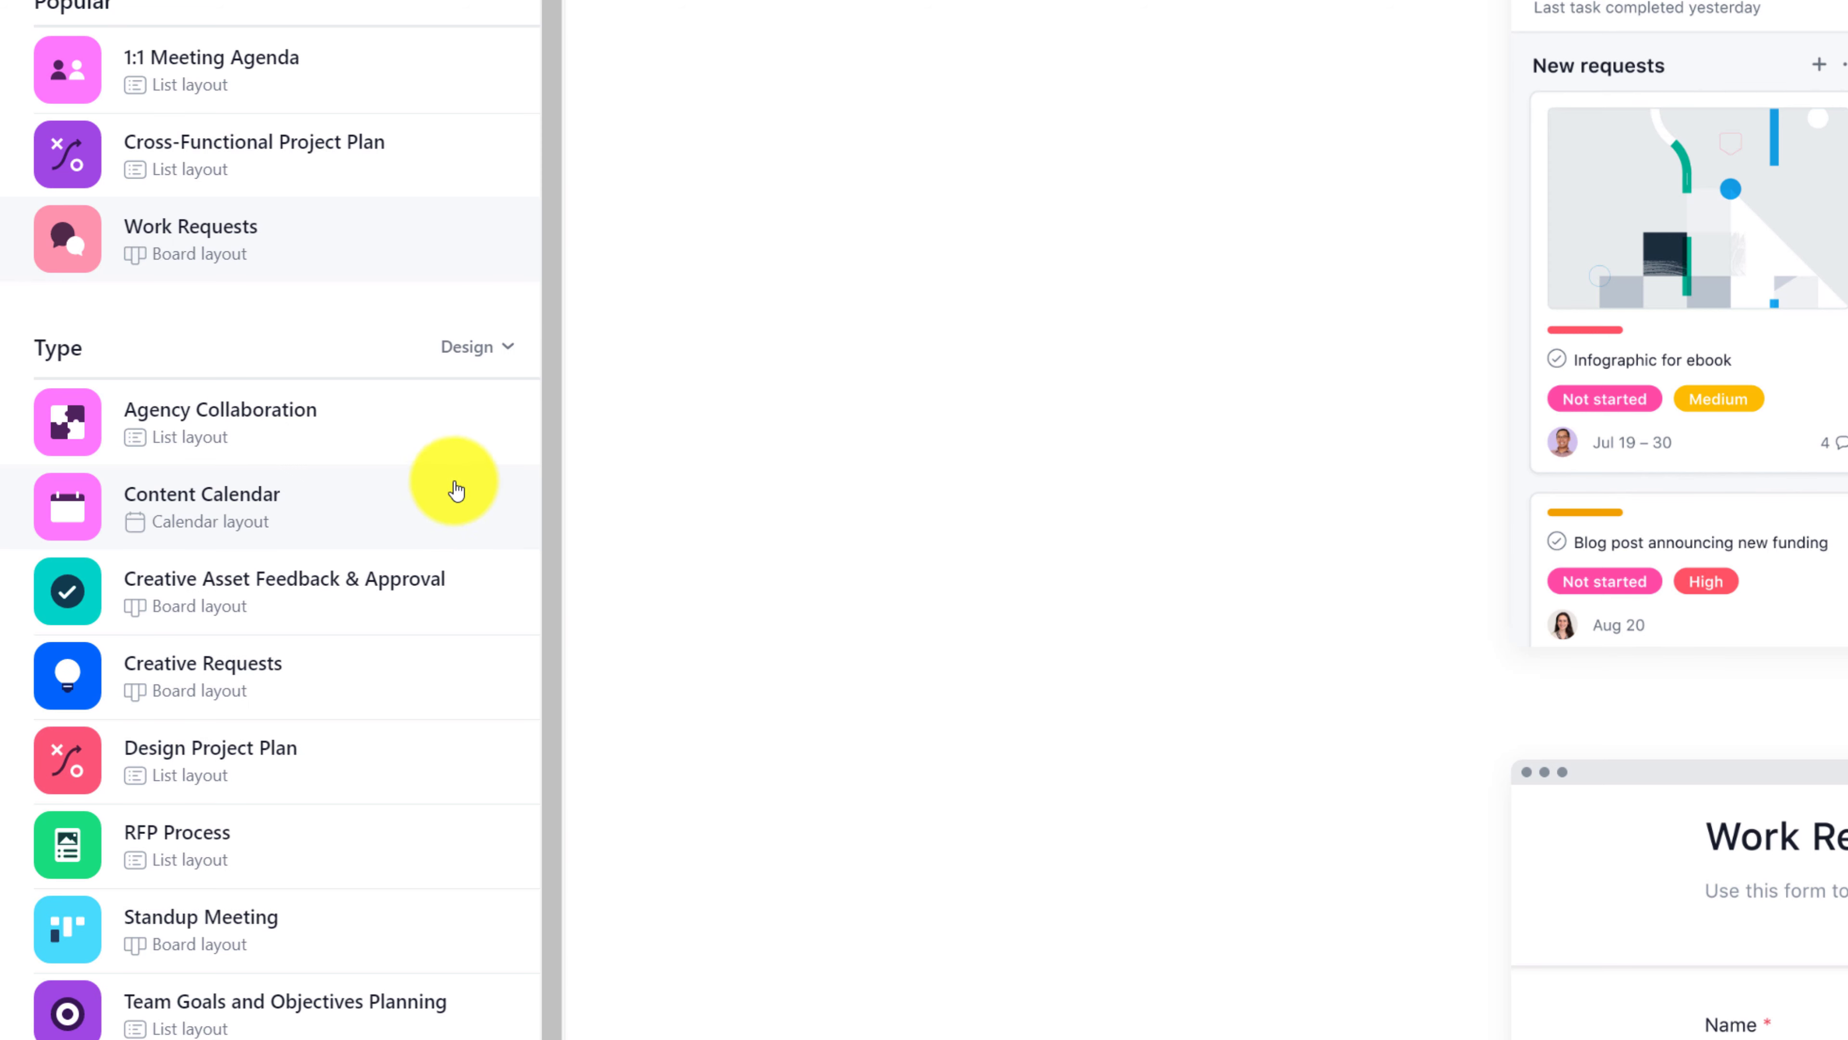
Filter templates by Operations, Sales, Customer success, HR, IT, Engineering, then Cross-functional
left_click(514, 361)
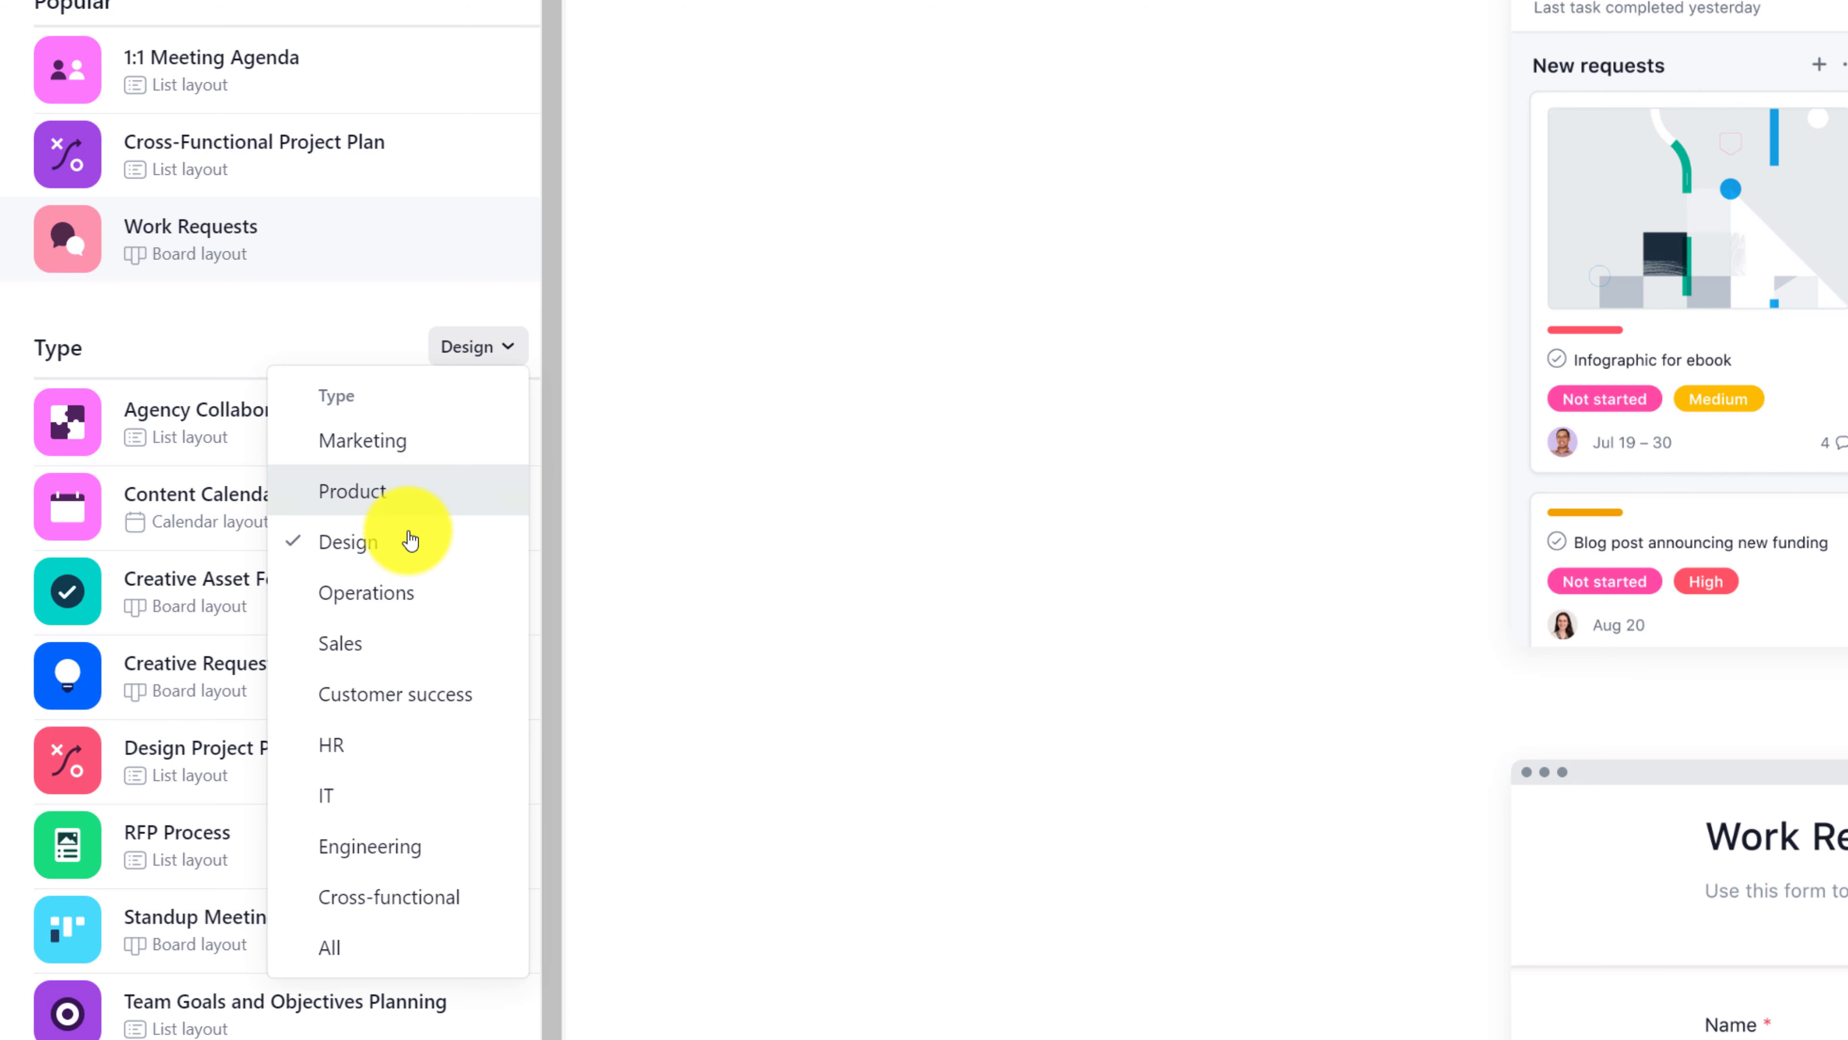
left_click(395, 601)
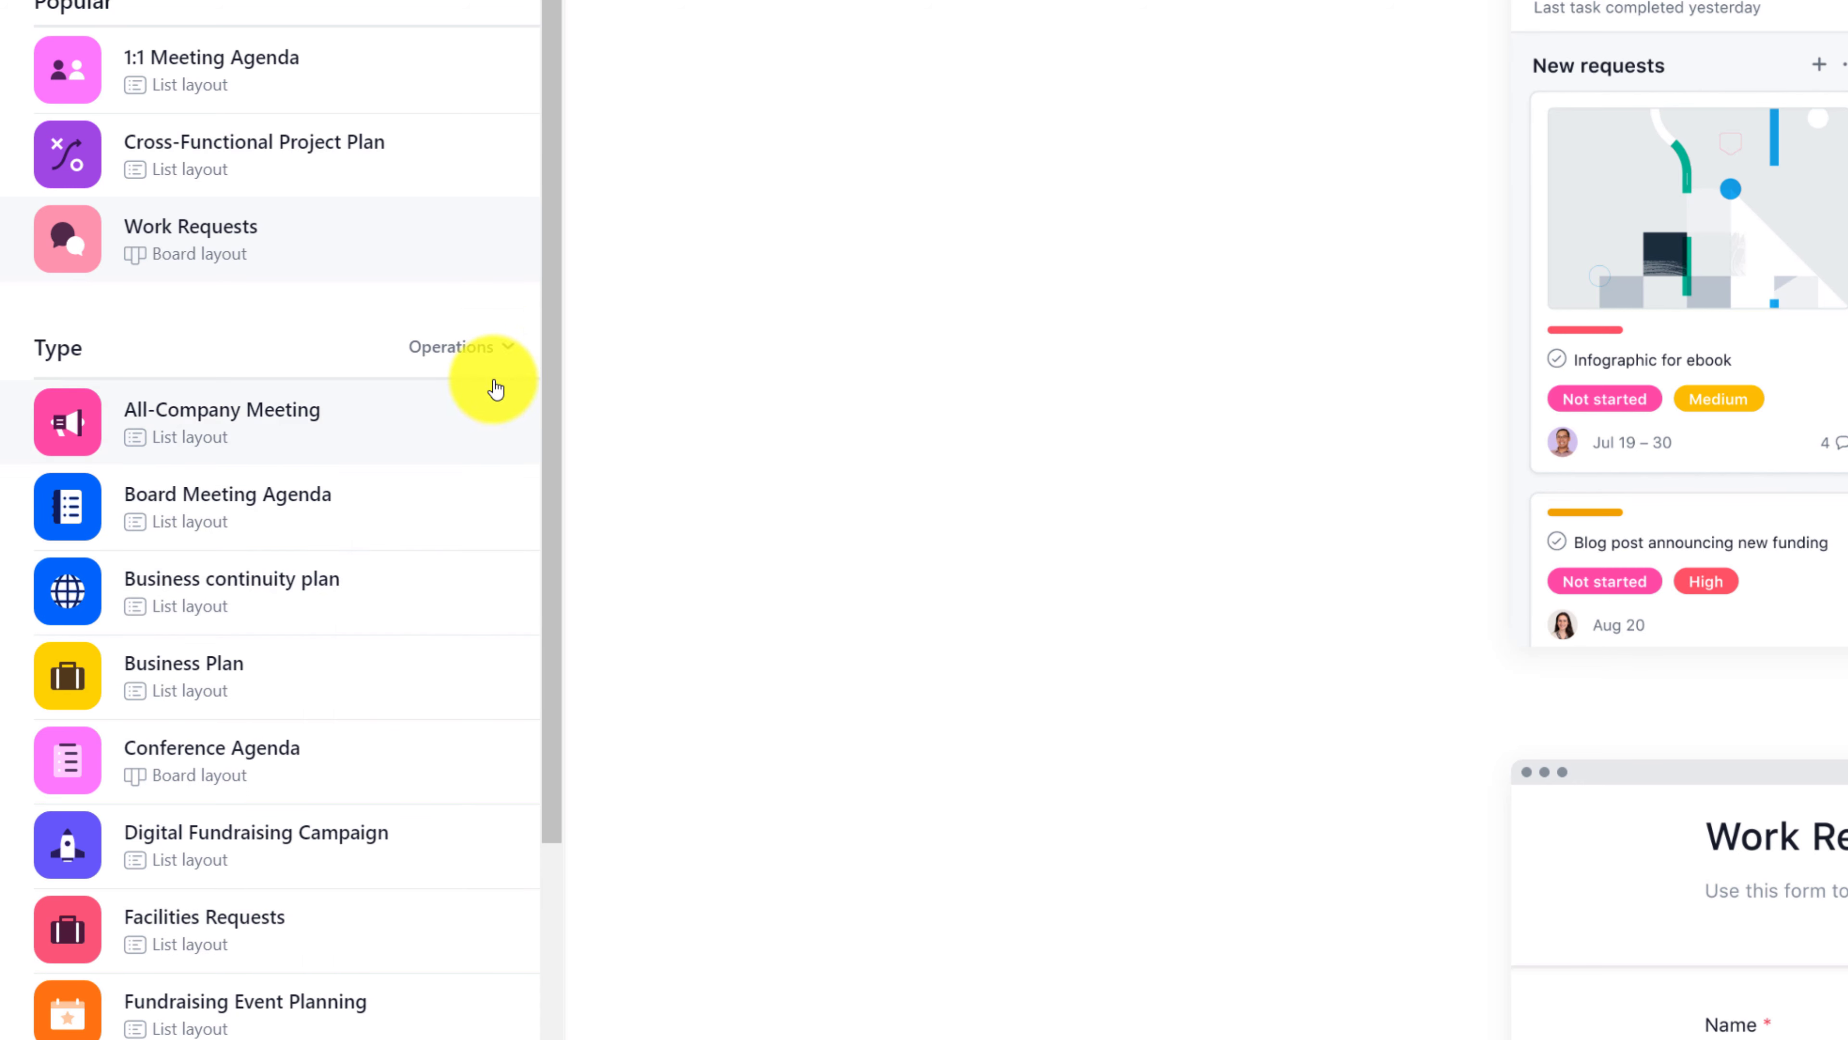
left_click(484, 350)
left_click(383, 640)
left_click(494, 351)
left_click(426, 685)
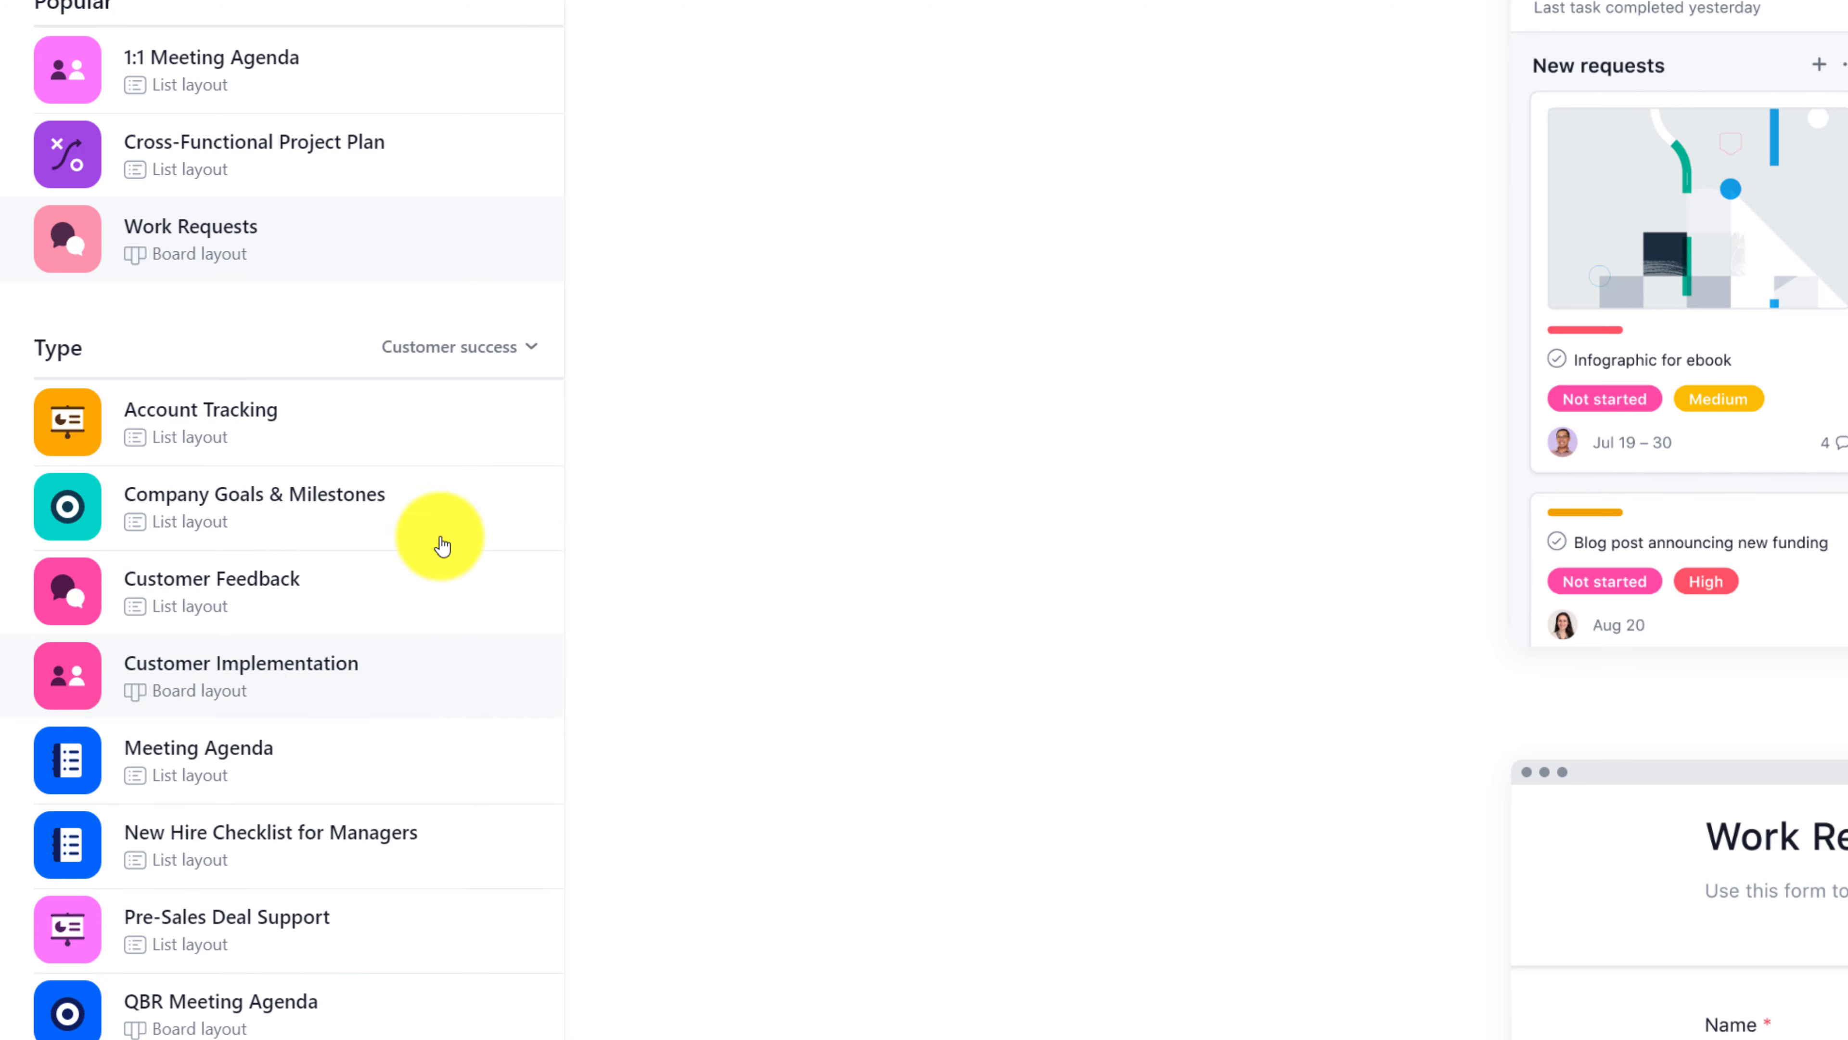
key("Down")
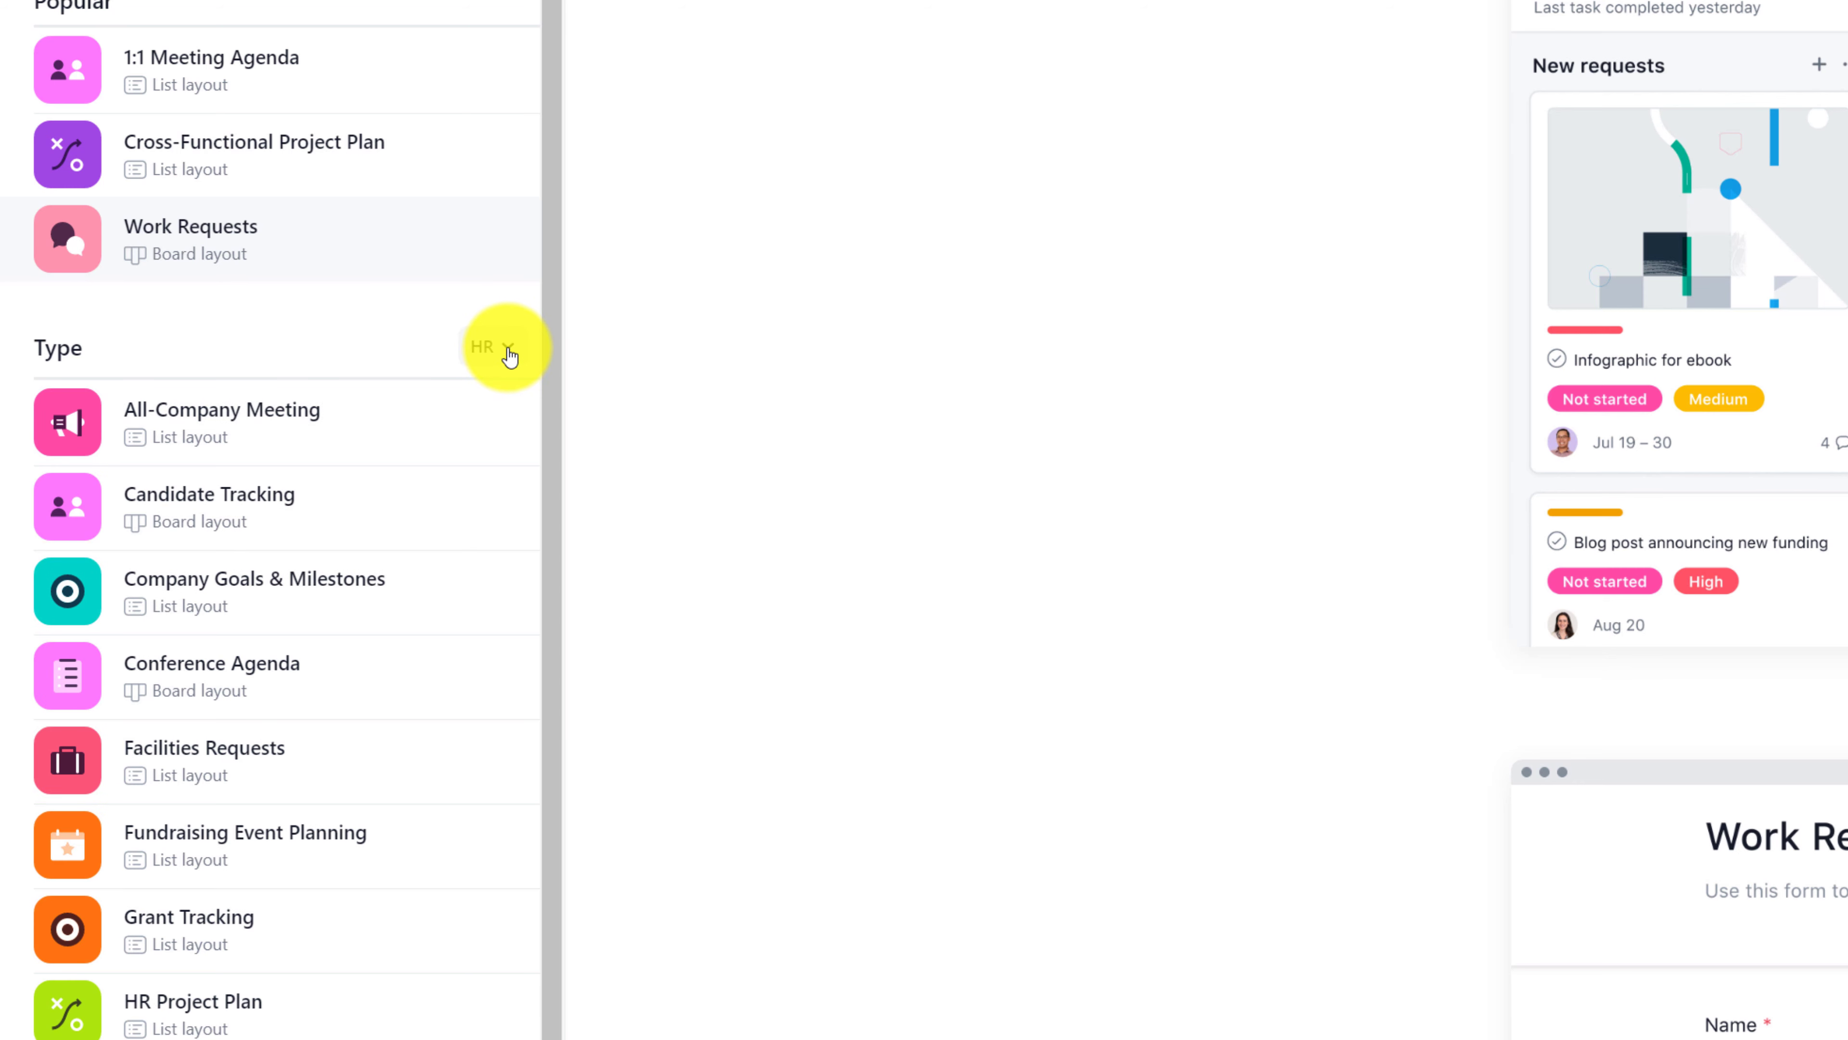
left_click(499, 352)
left_click(331, 792)
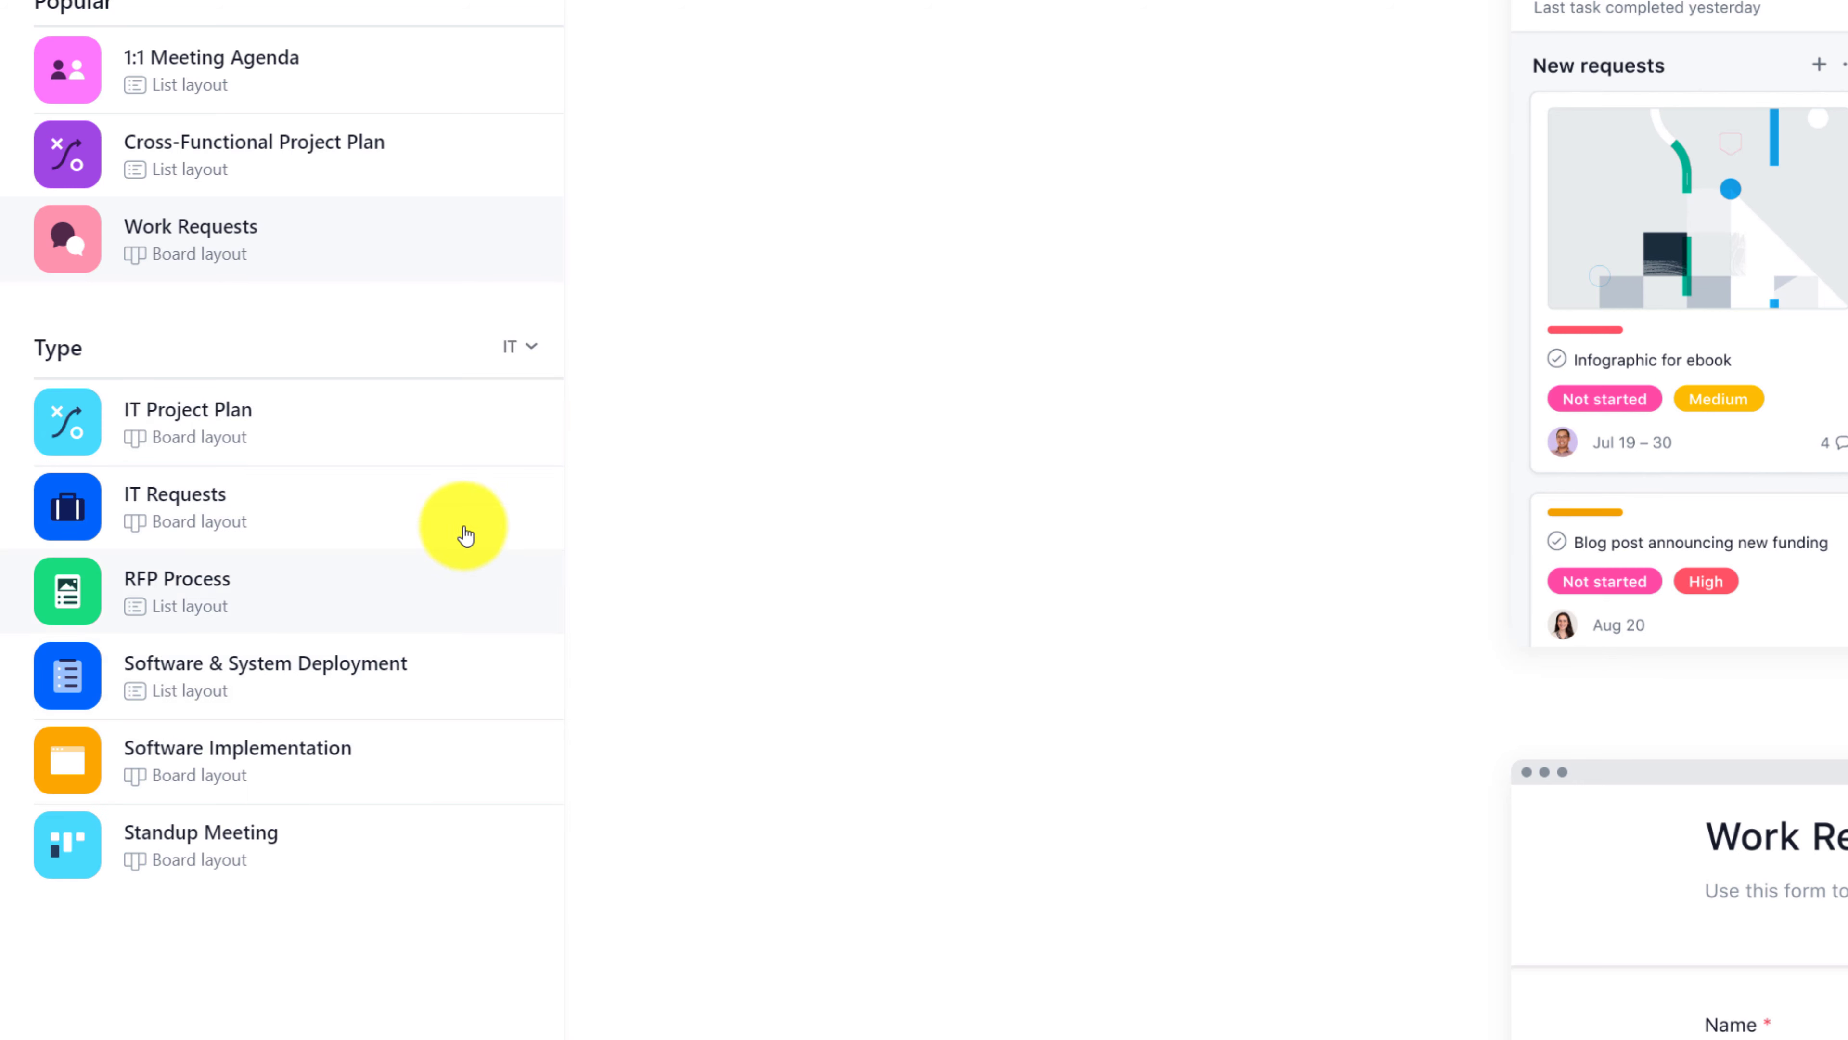
key("Down")
left_click(537, 352)
left_click(444, 897)
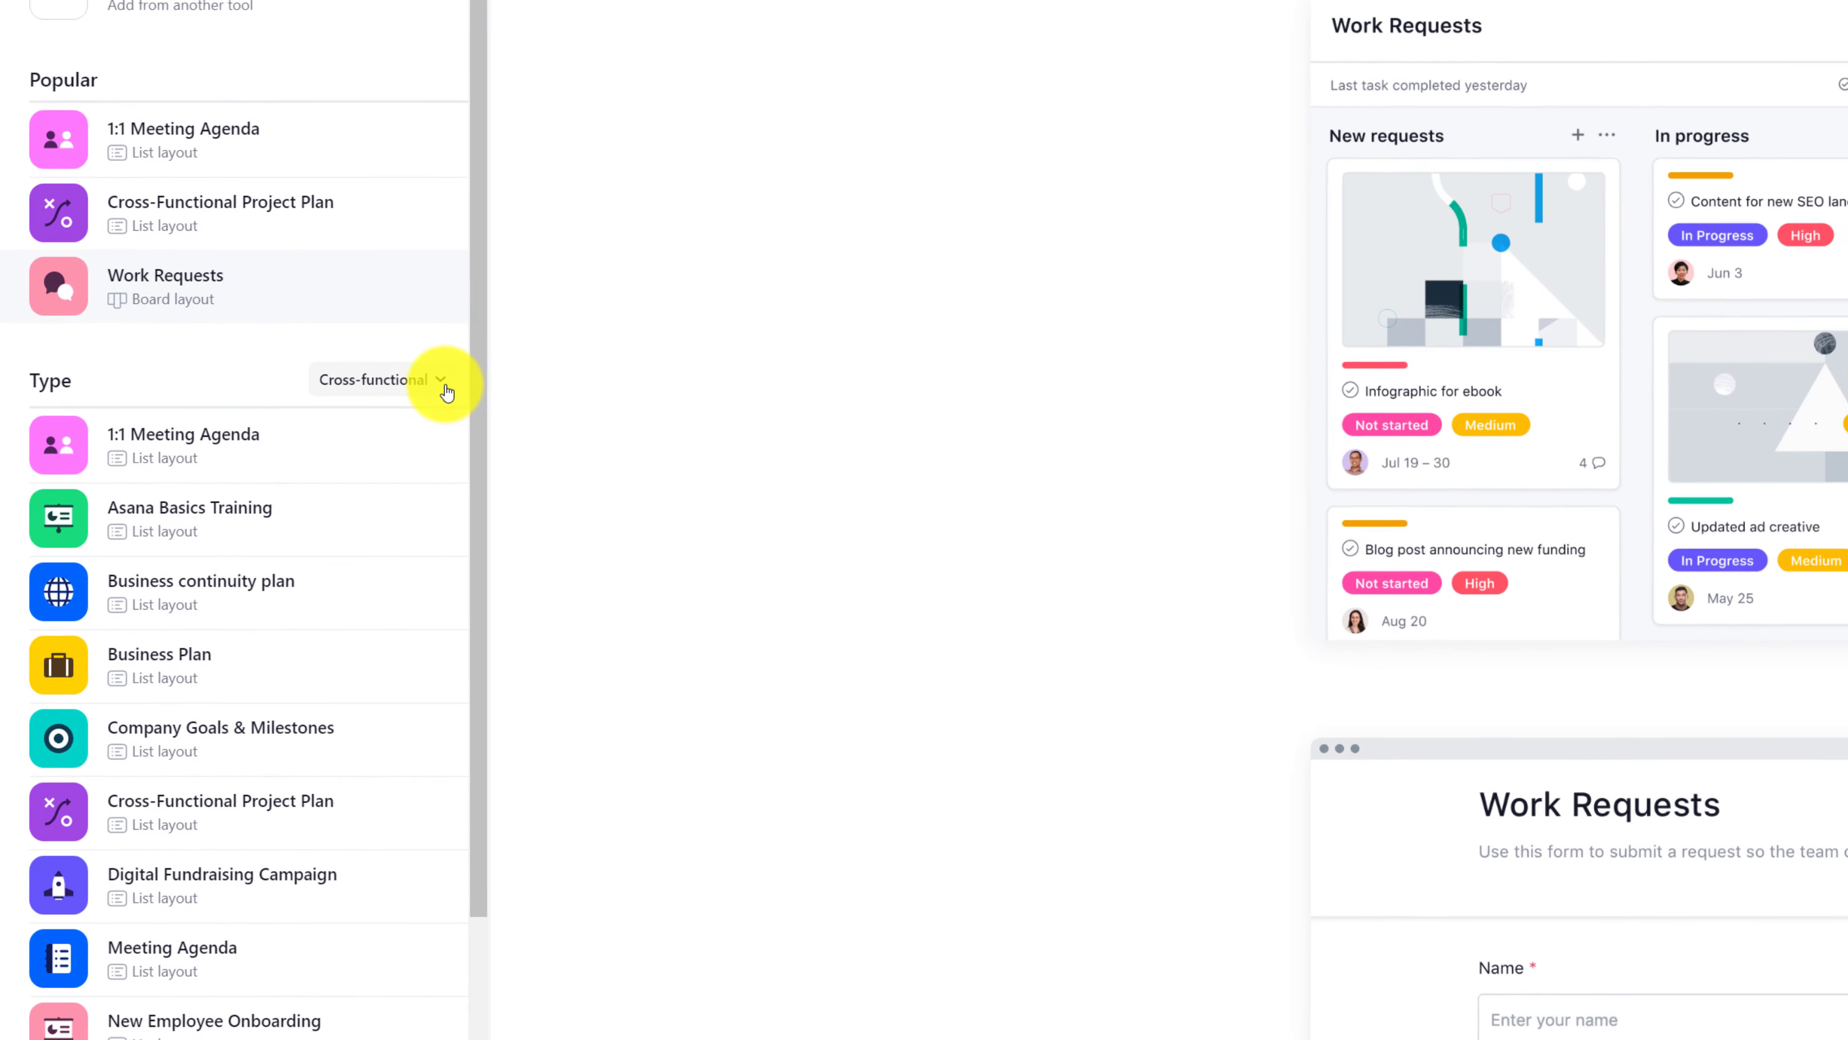
left_click(391, 415)
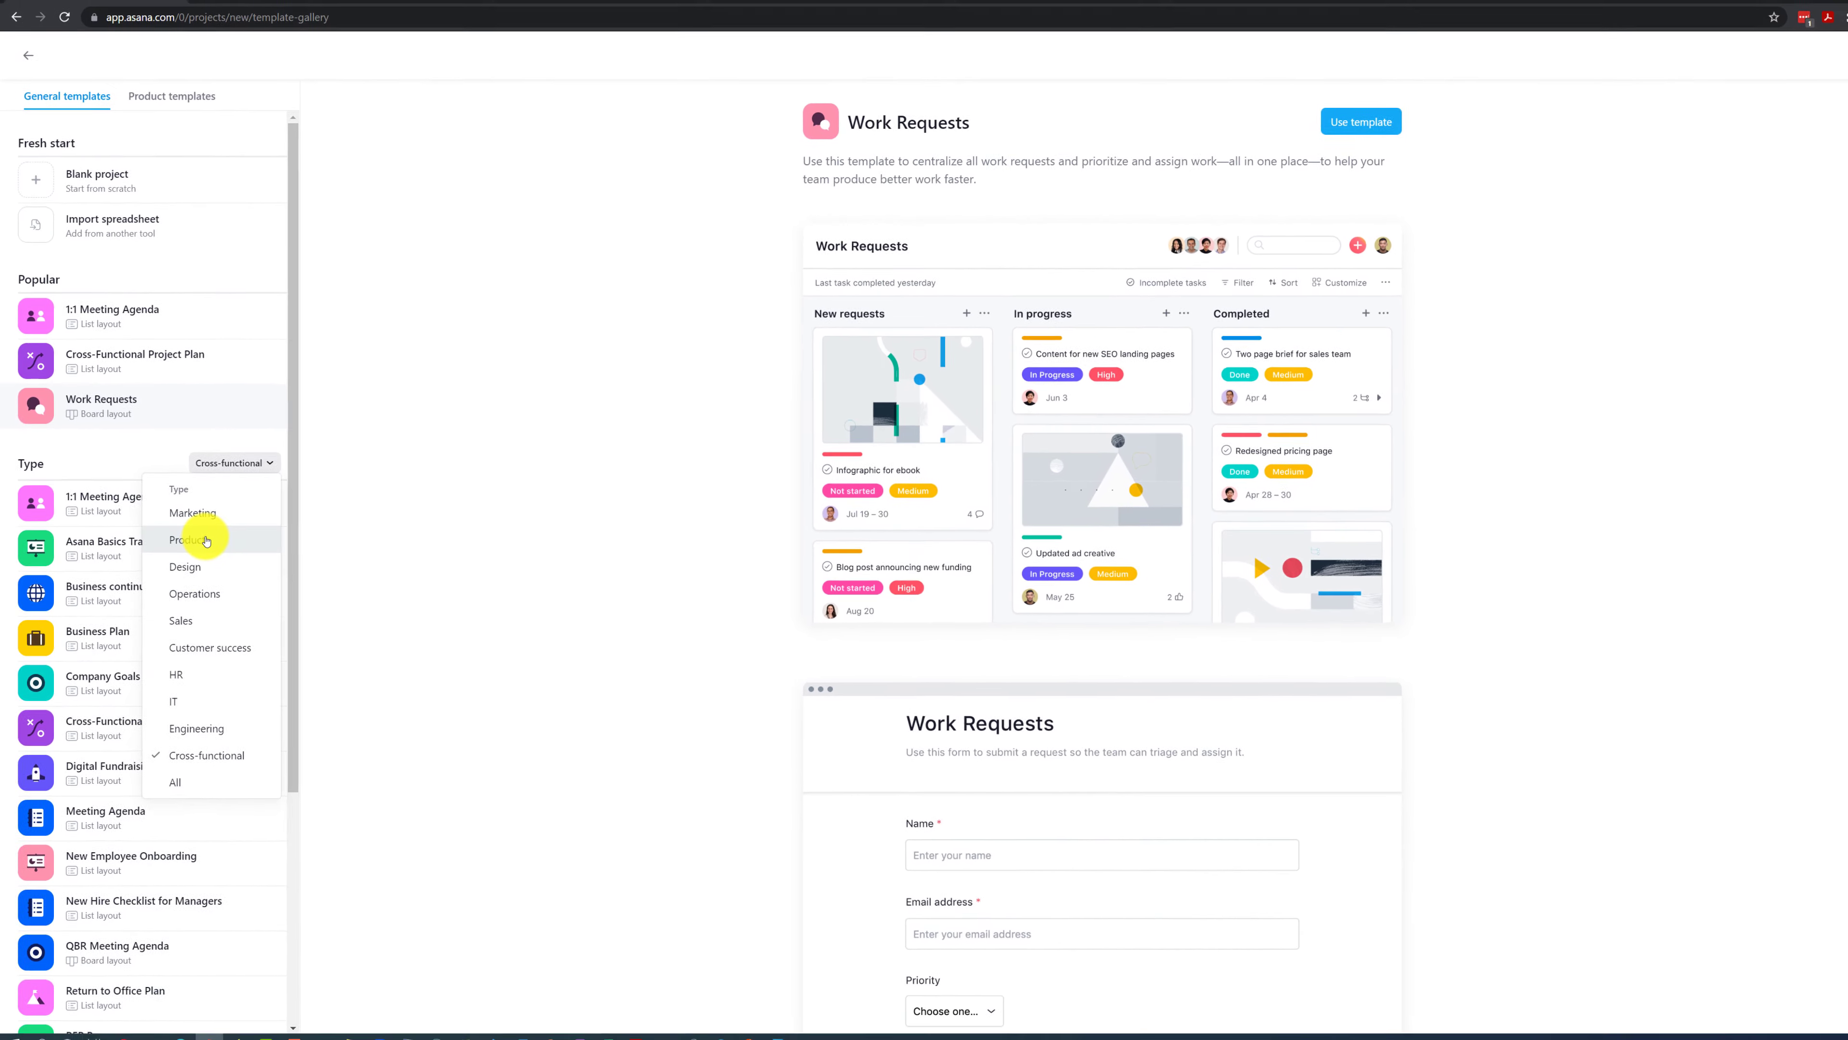
Filter templates to Product and preview the Product Project Plan template
left_click(193, 532)
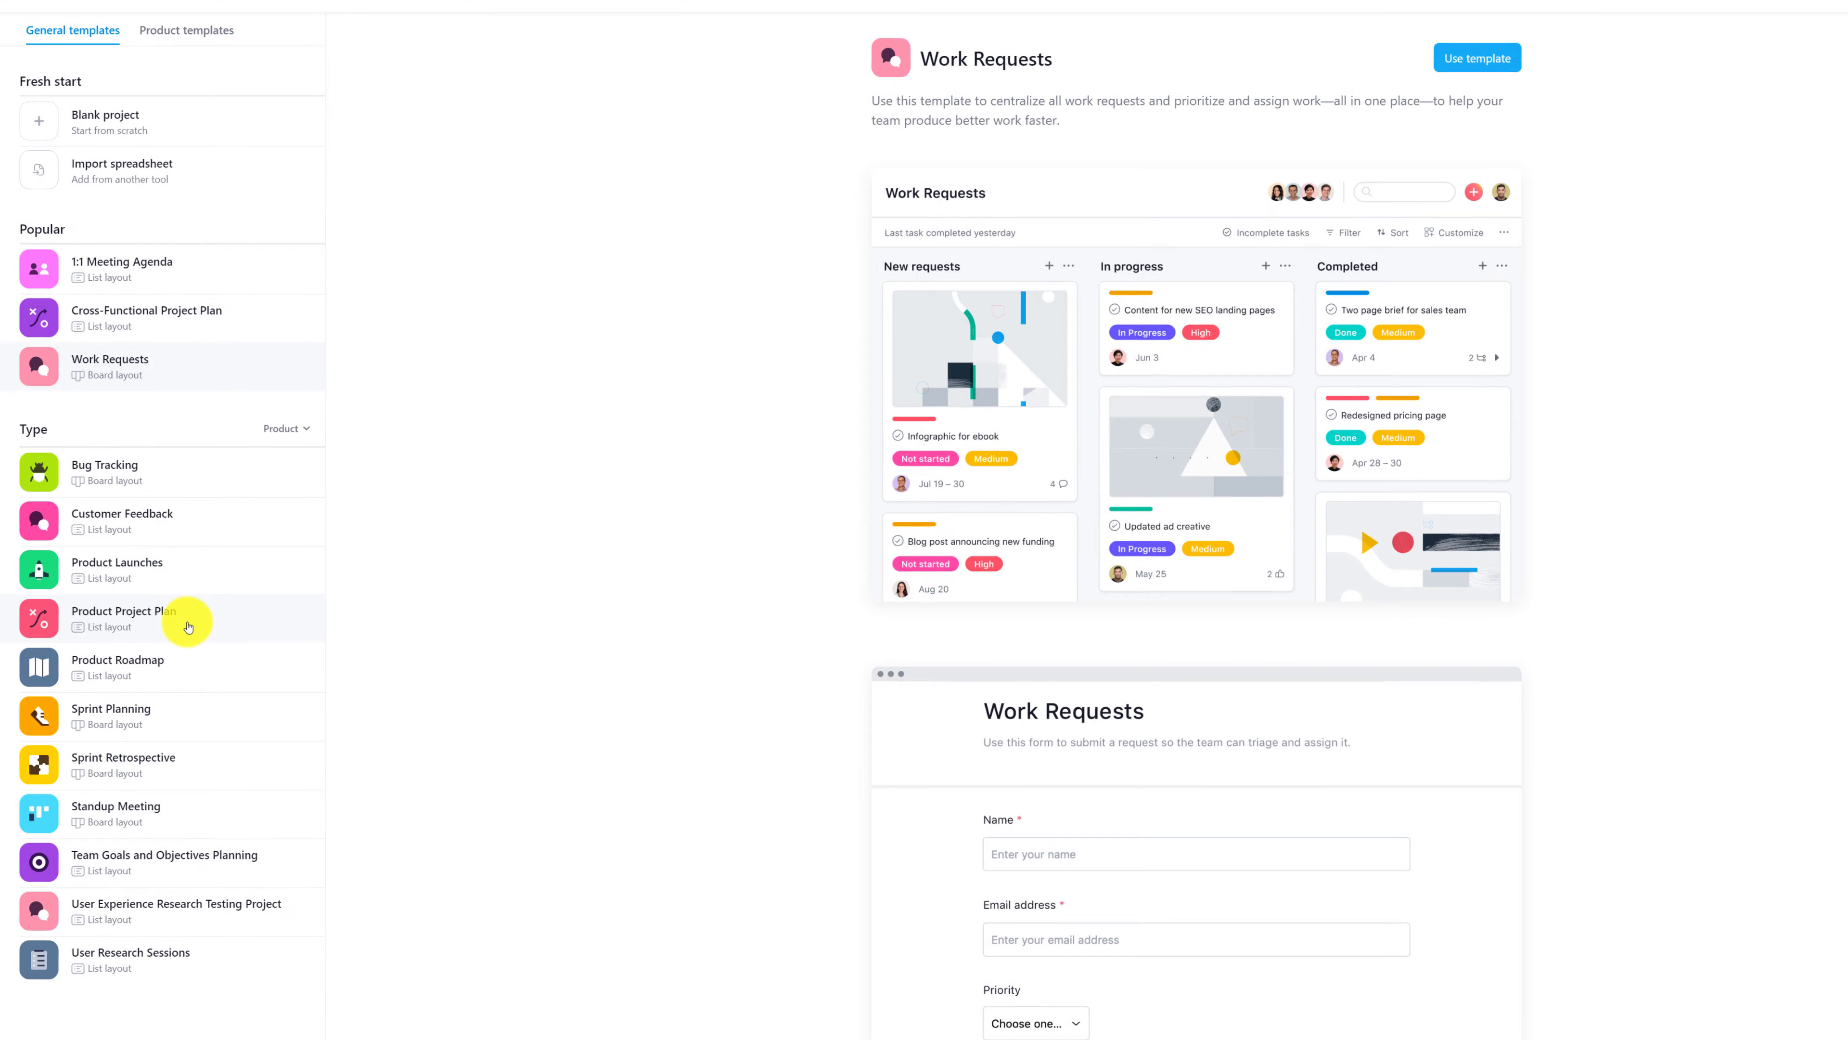
left_click(188, 626)
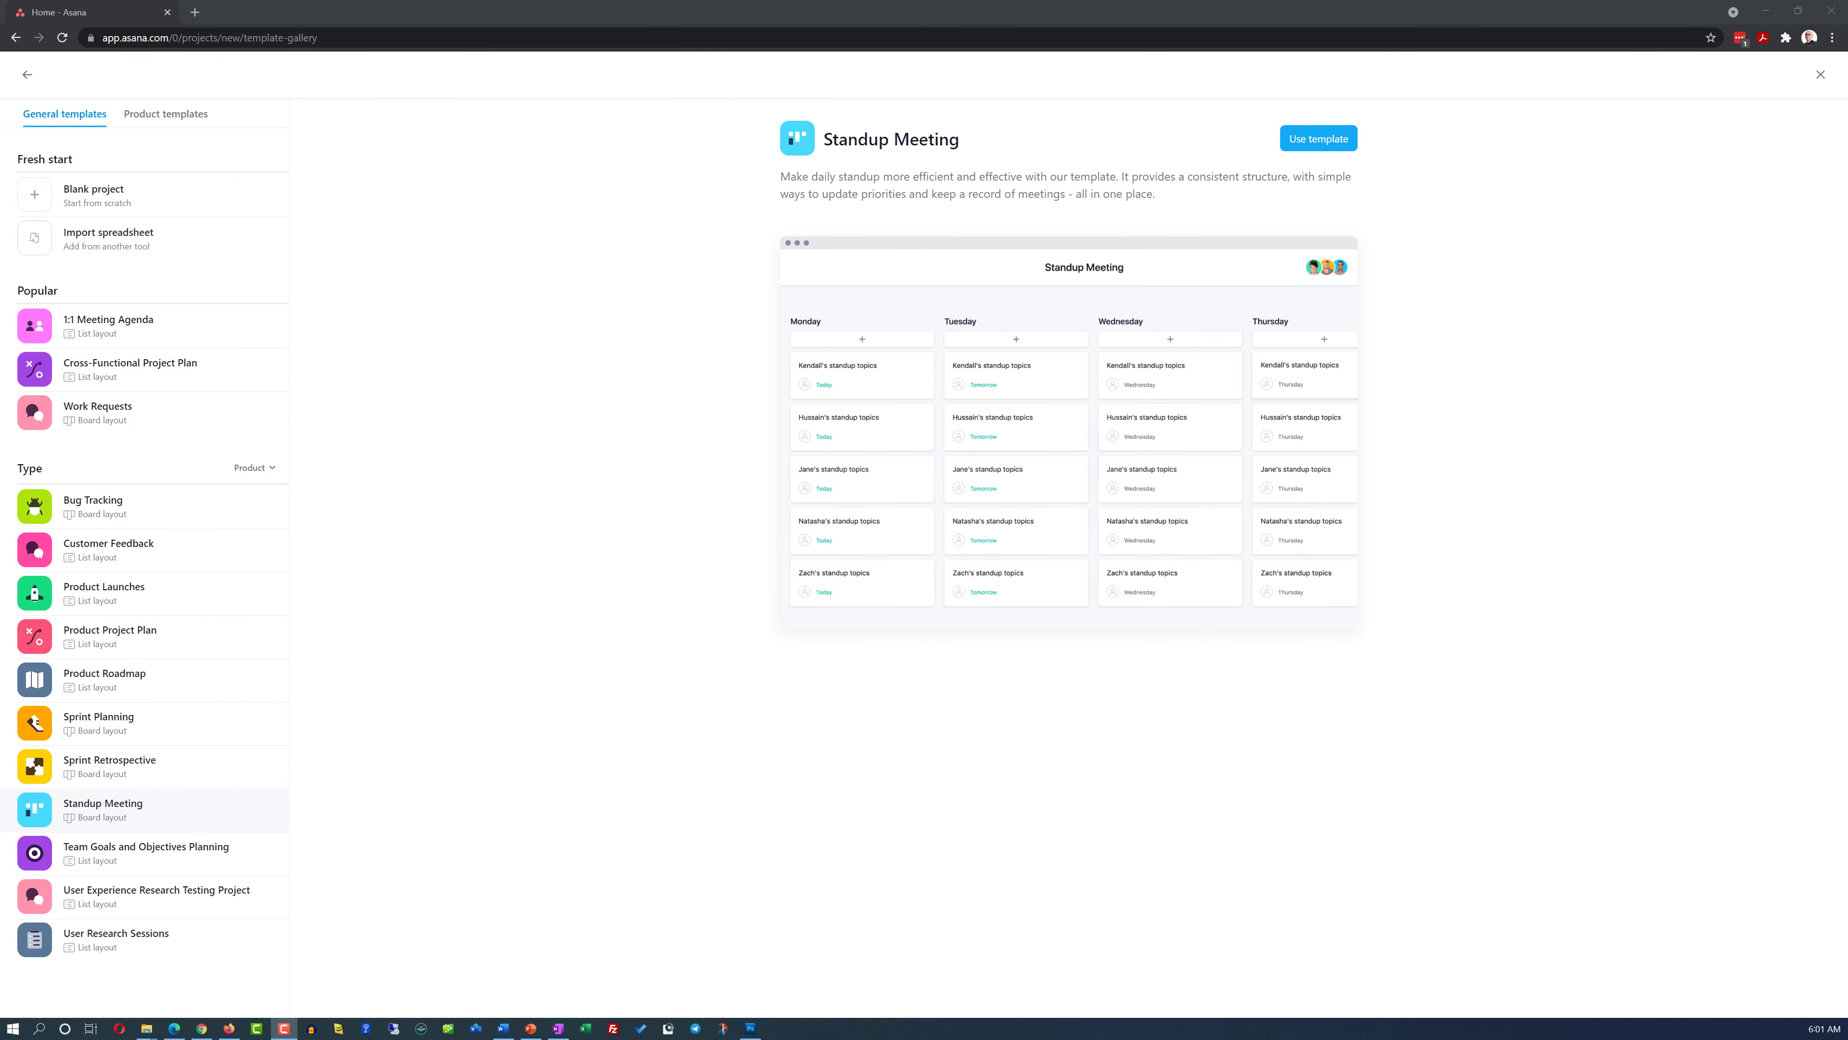
Preview the Bug Tracking and Customer Feedback templates
left_click(139, 510)
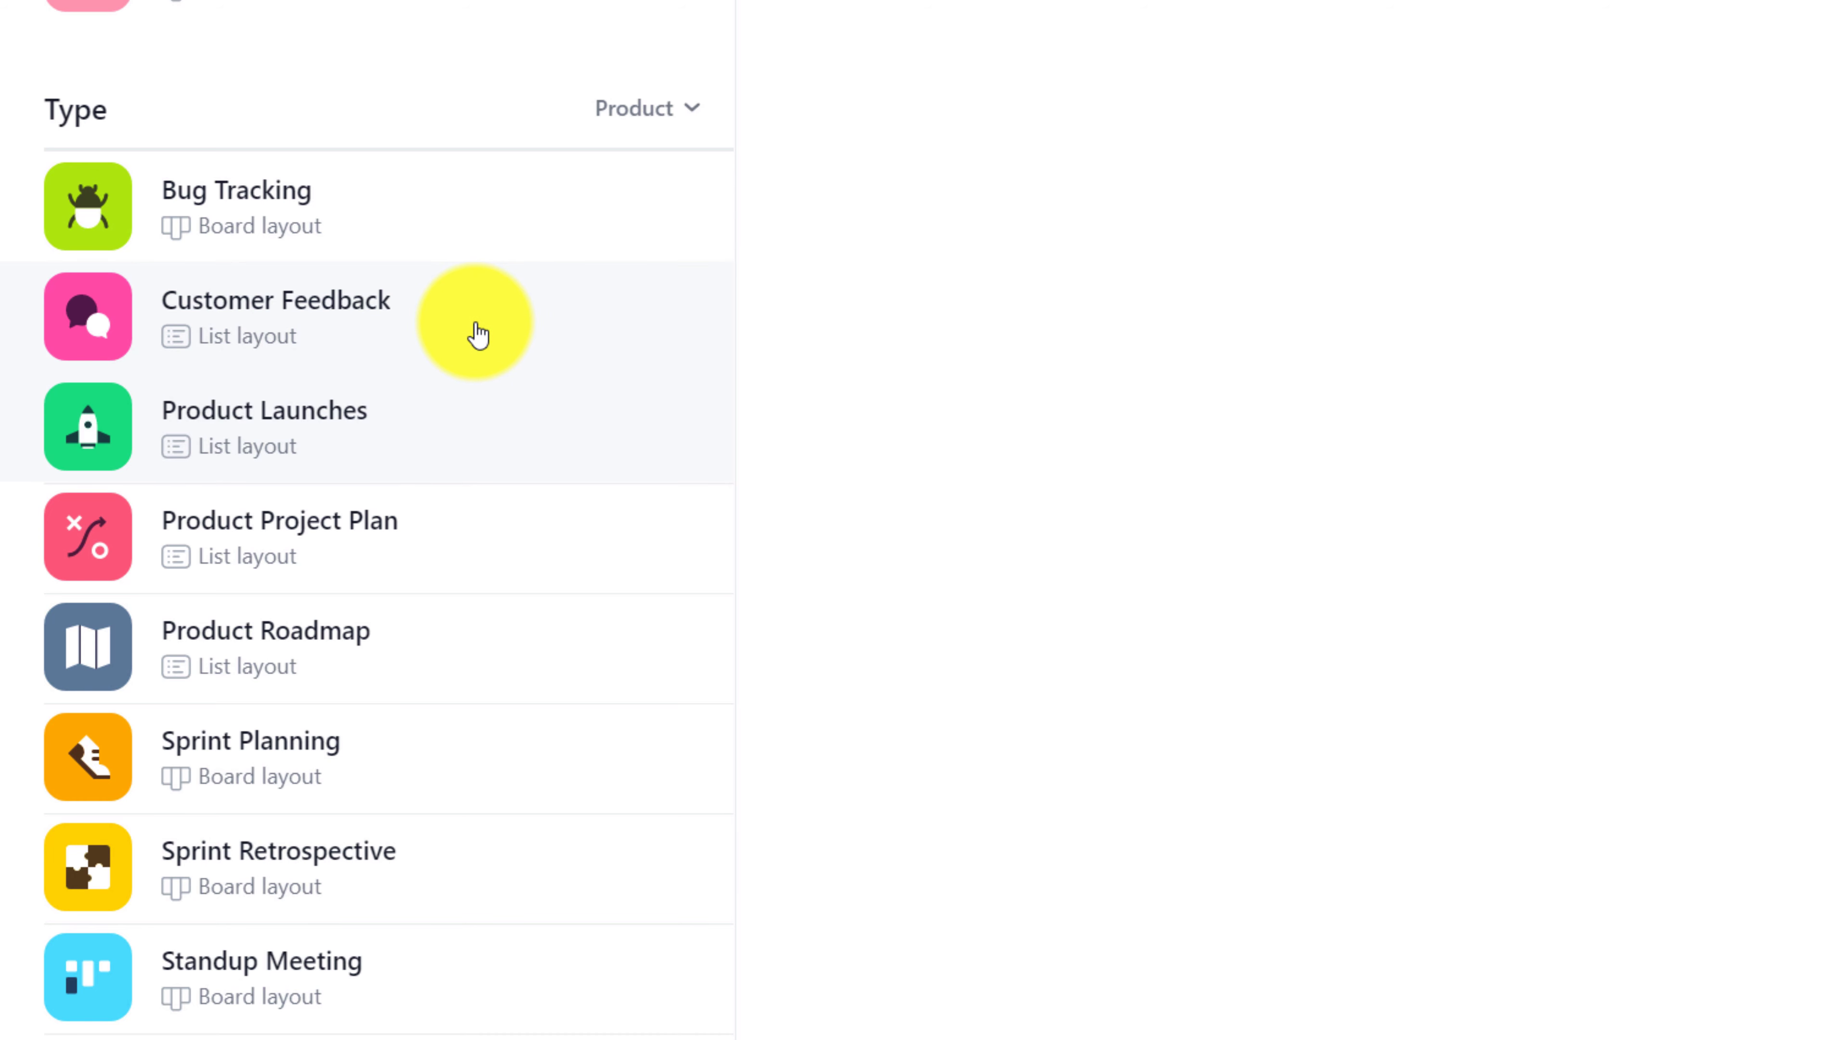
left_click(250, 437)
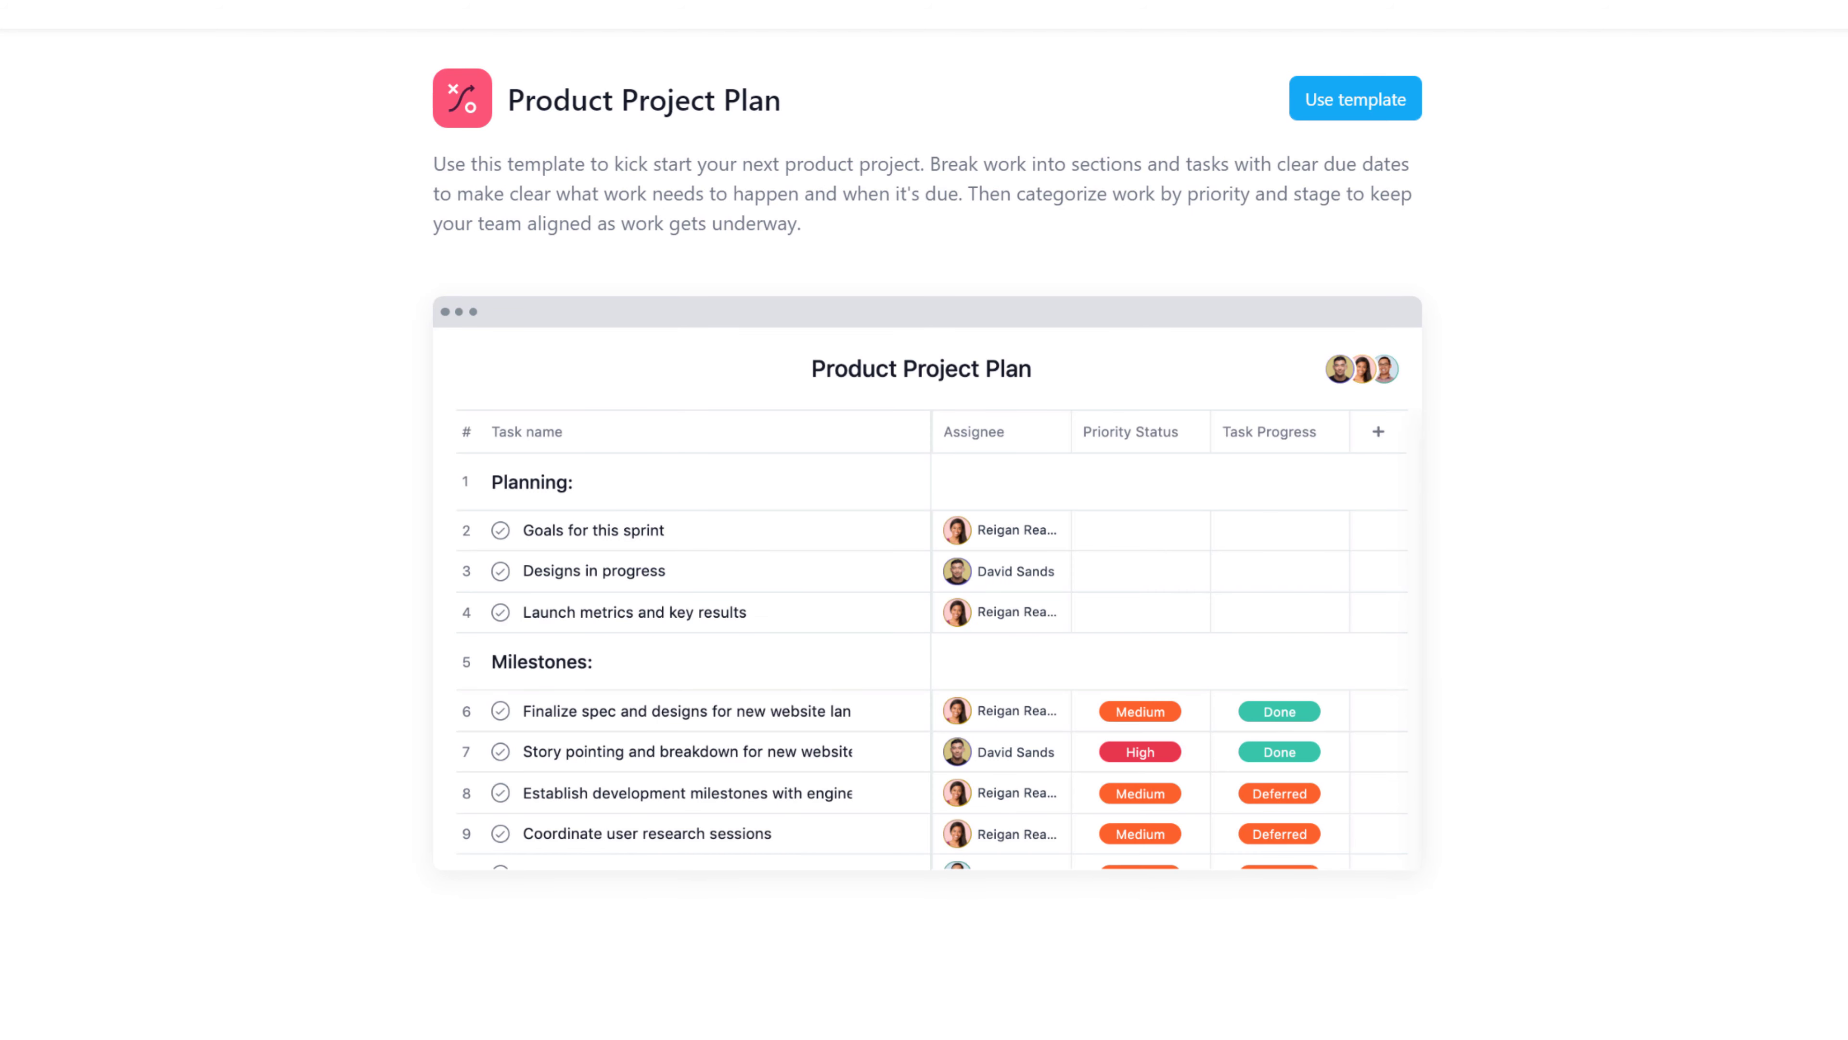
Use the Product Project Plan template and name the project 'Hardware Upgrade'
left_click(1359, 103)
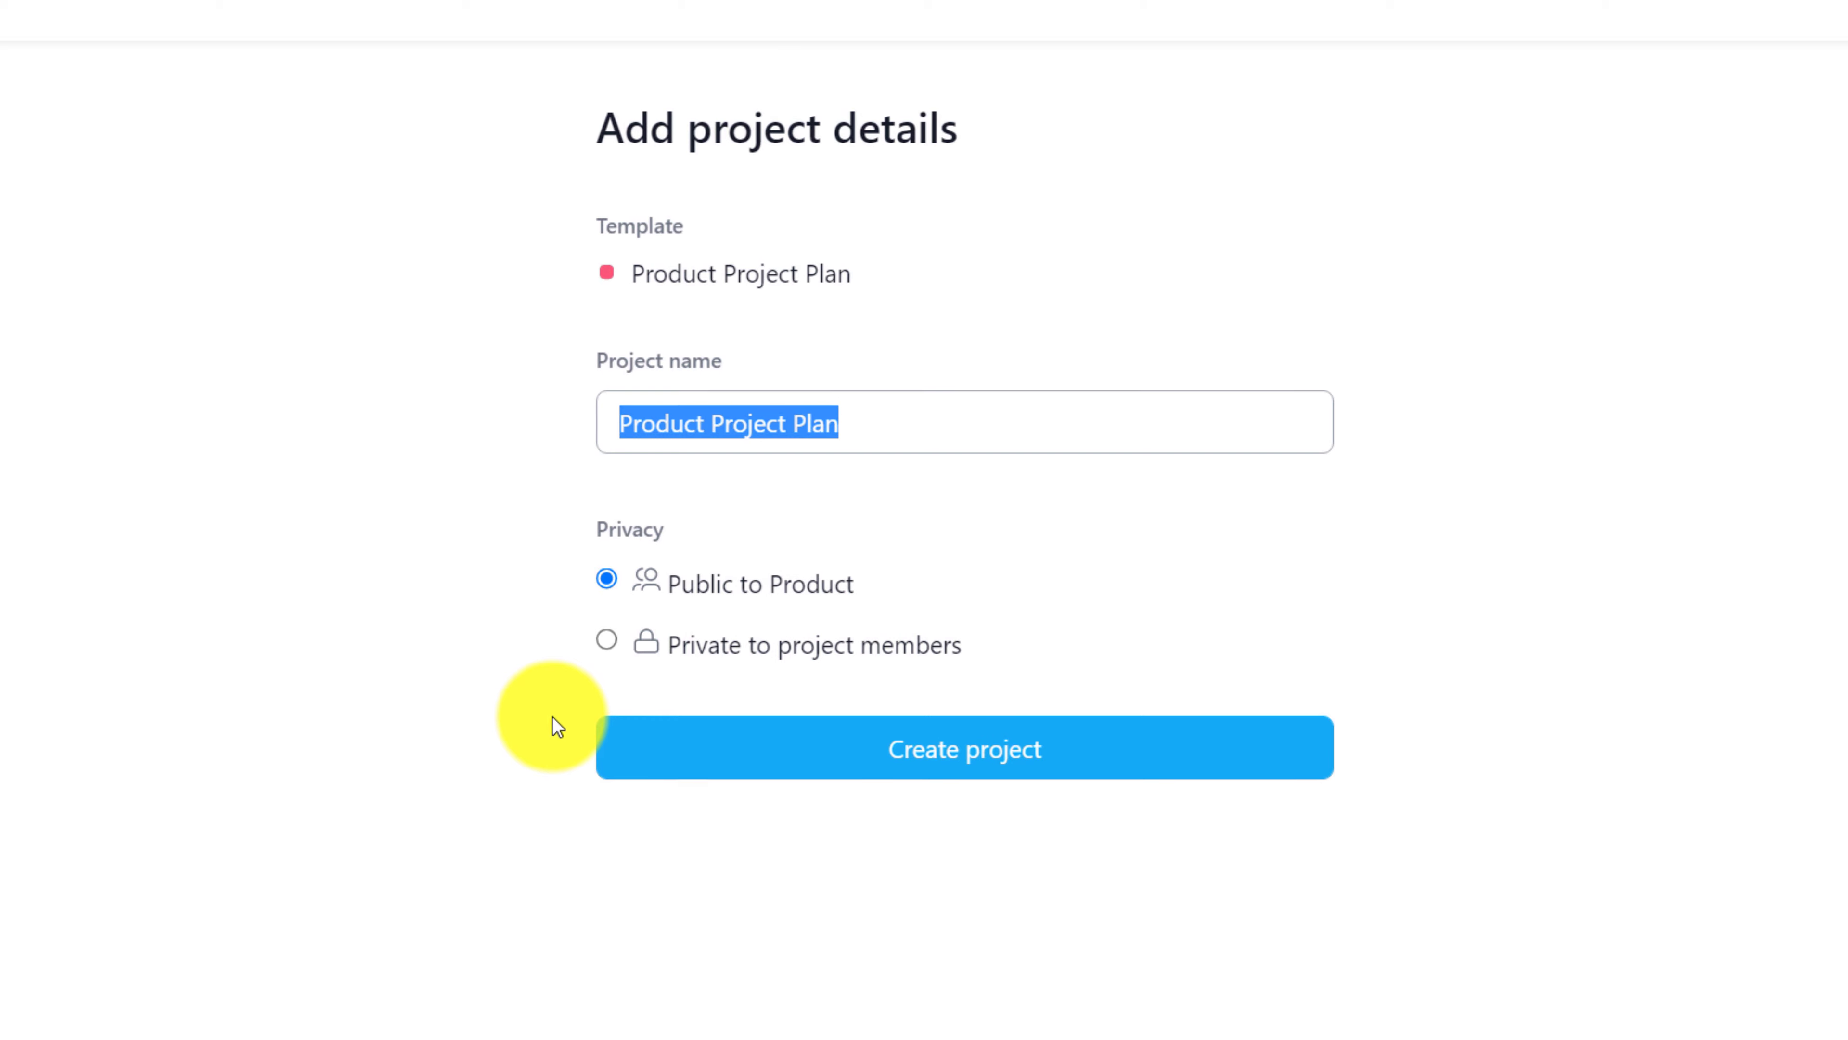
type("Hardware Upgrade")
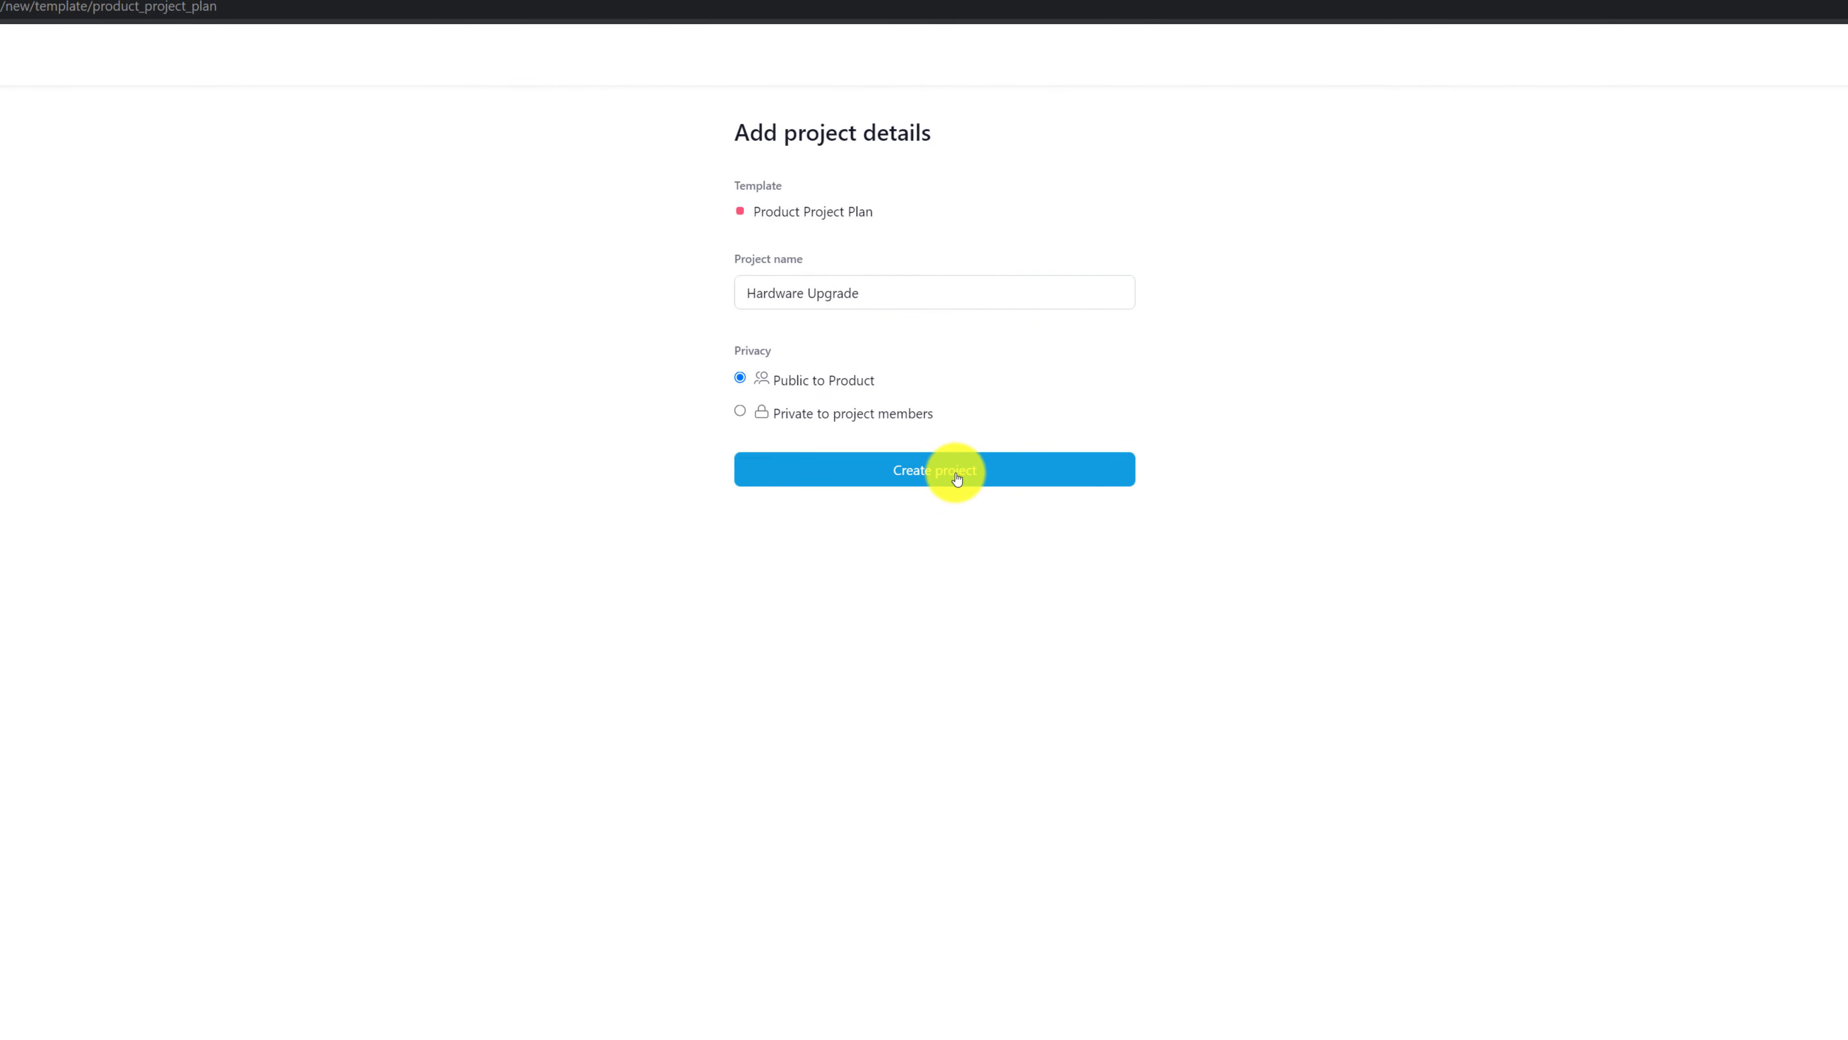
Create the Hardware Upgrade project from the template with its example sections
left_click(957, 477)
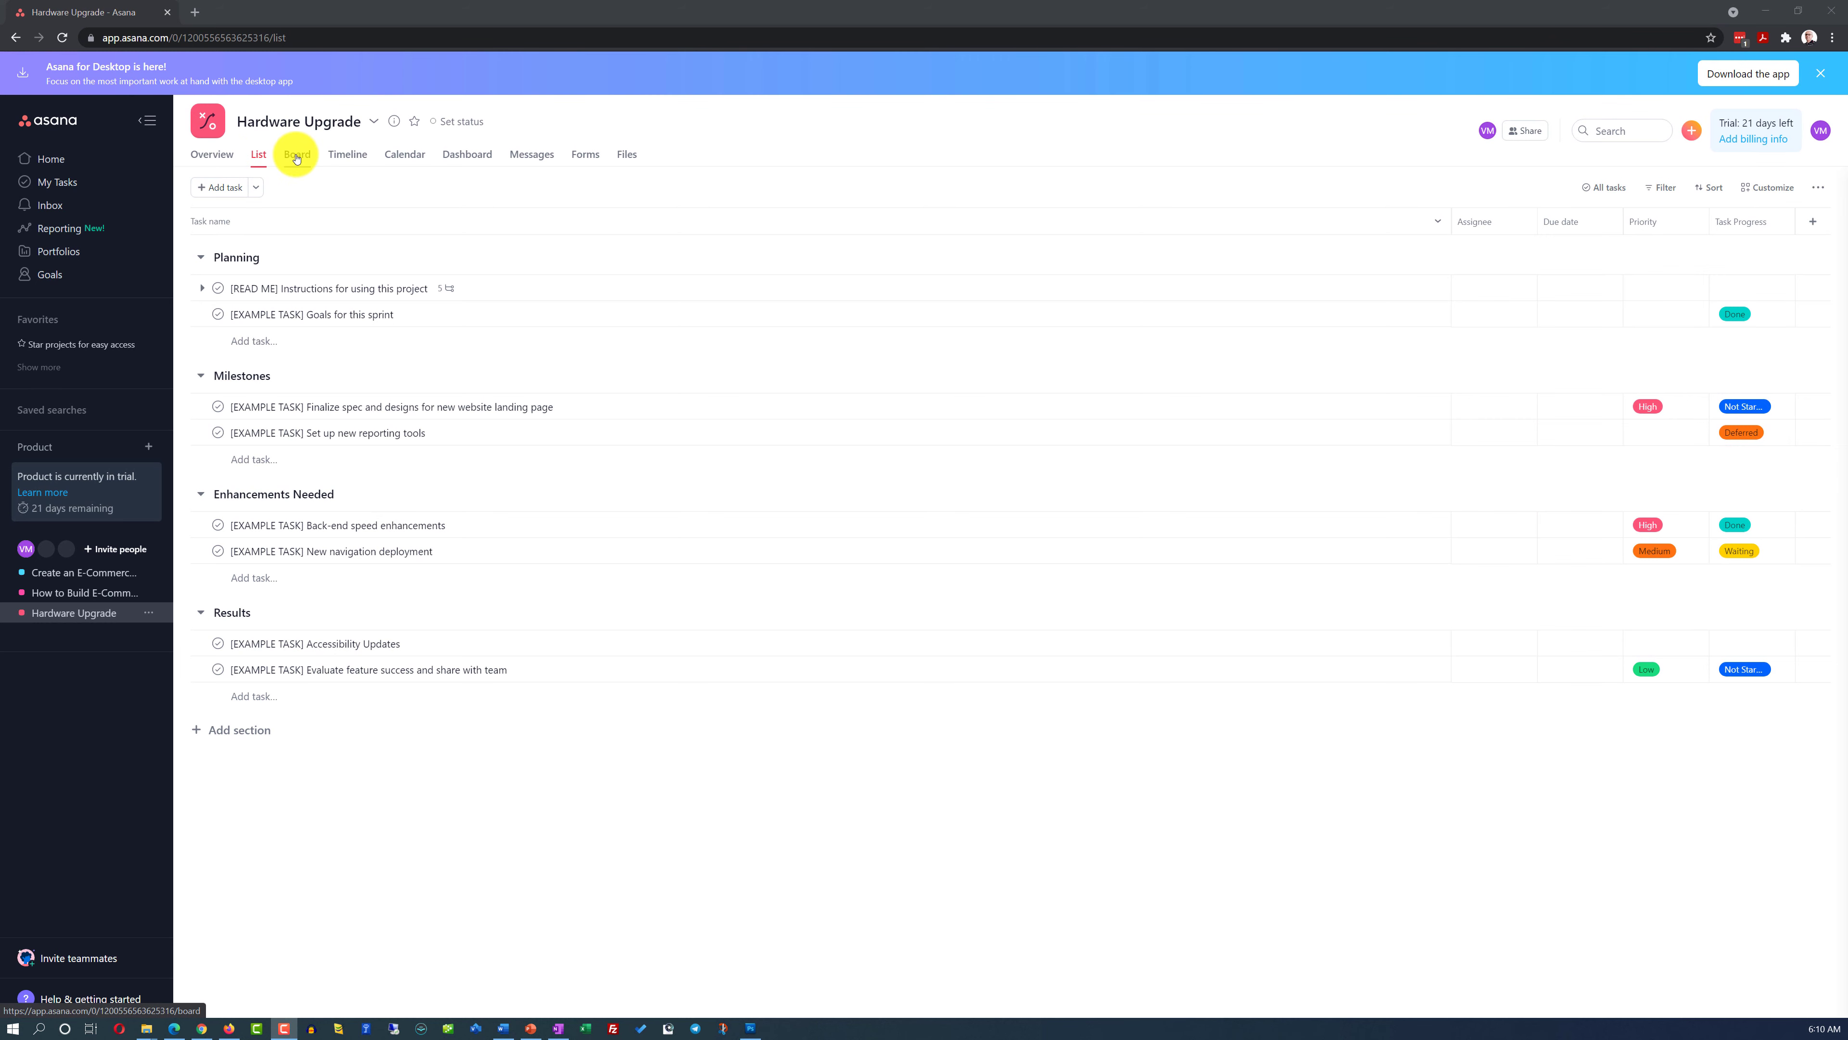
View the Hardware Upgrade project as Board, Timeline and Calendar, then return to Home
left_click(297, 155)
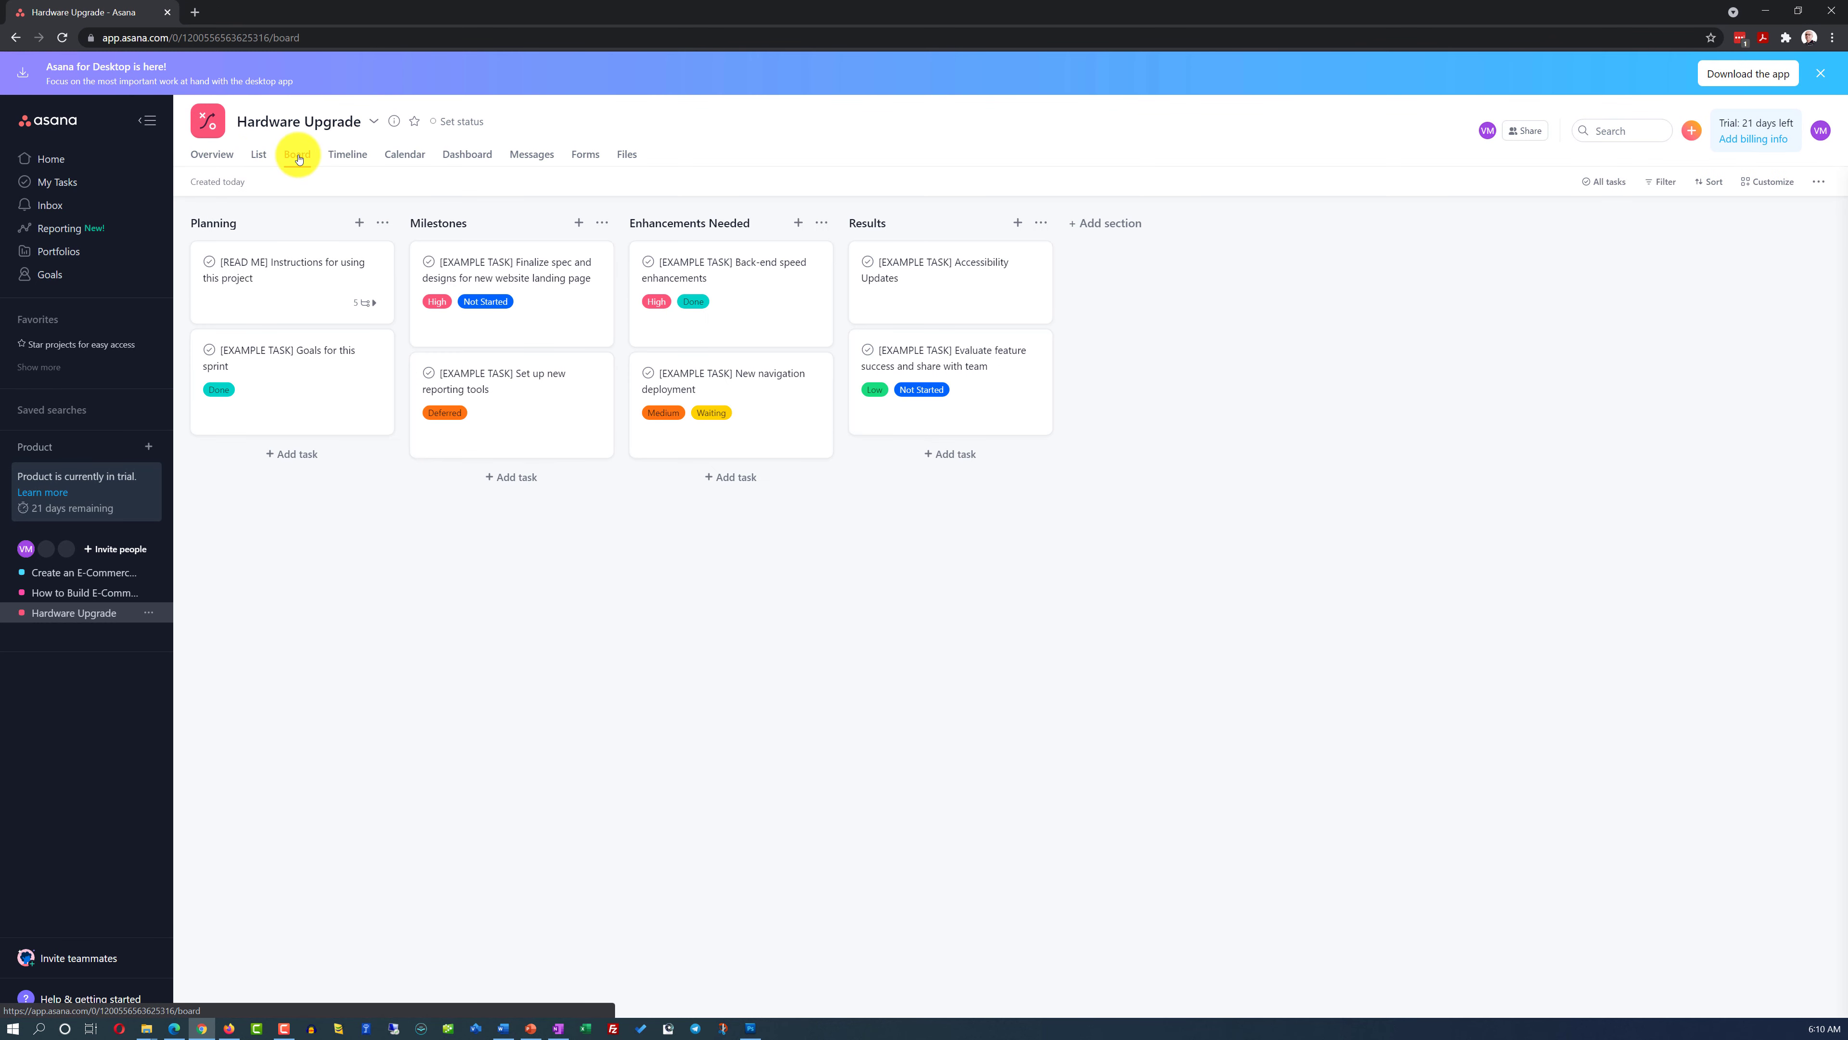
left_click(350, 159)
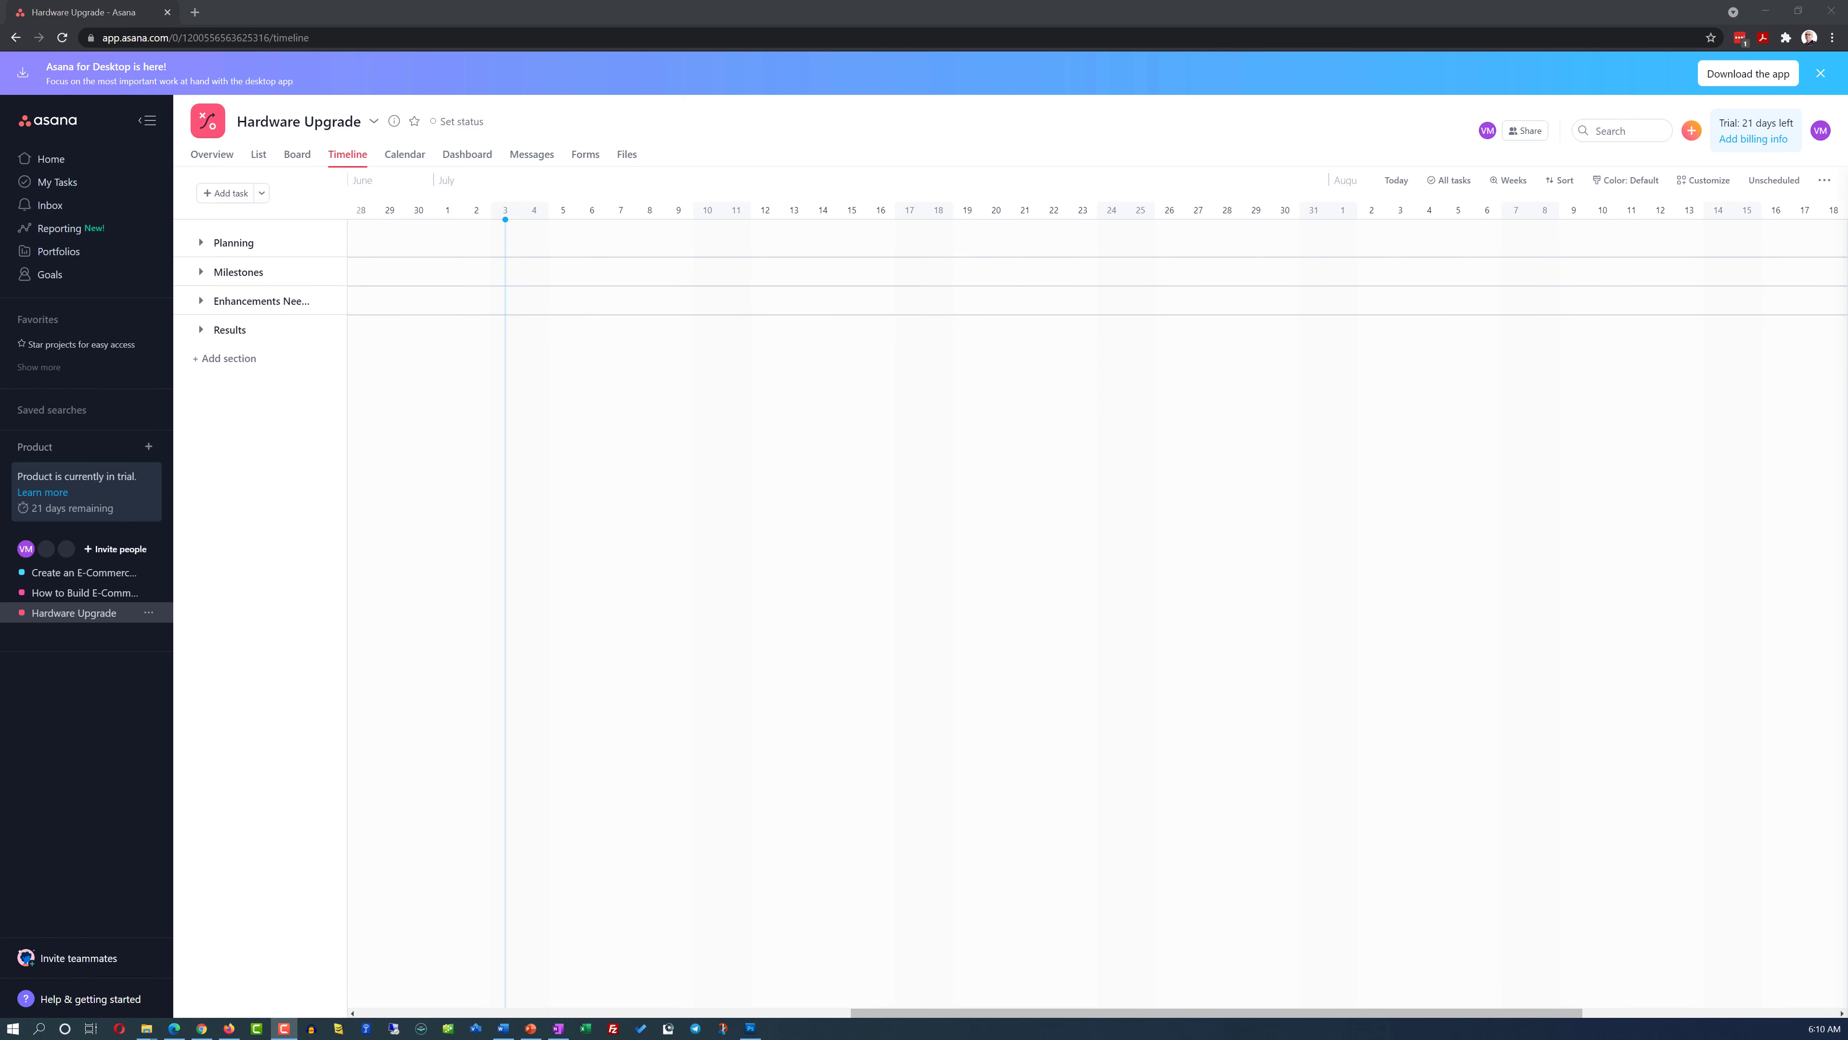
left_click(411, 156)
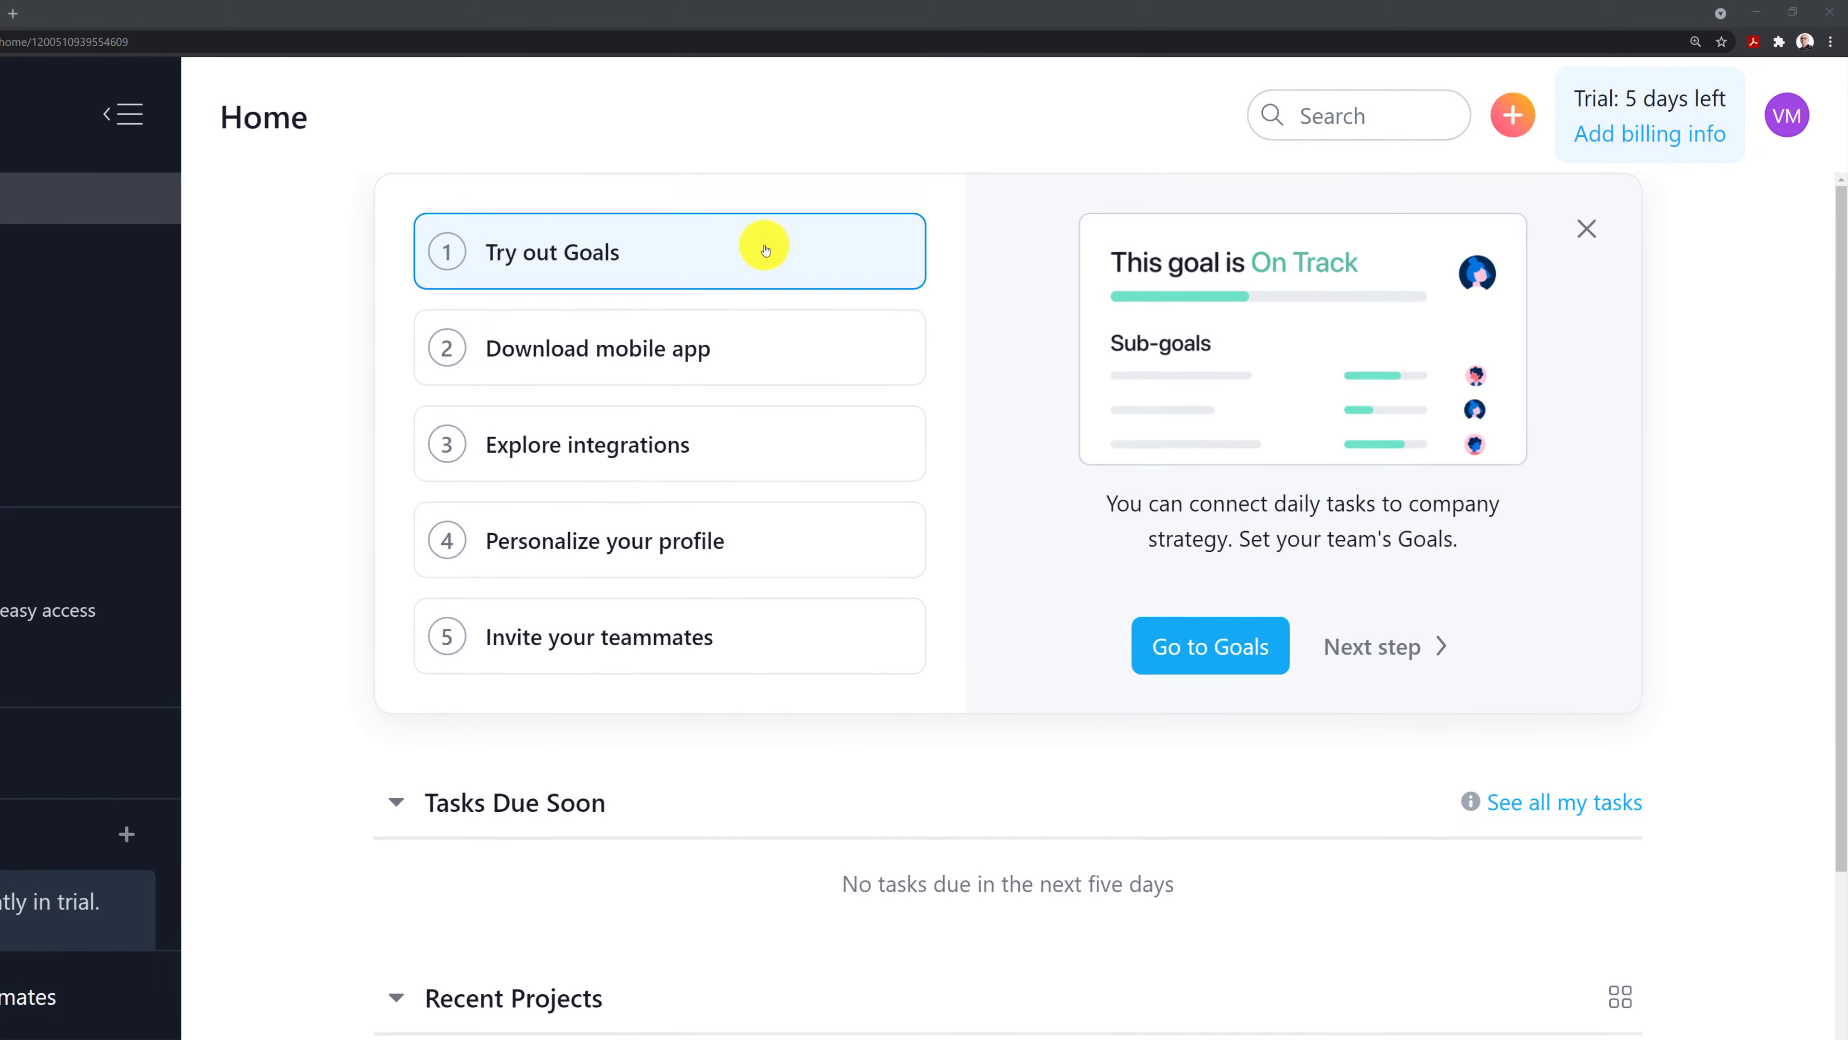
Start a new project from the orange + menu
left_click(1512, 114)
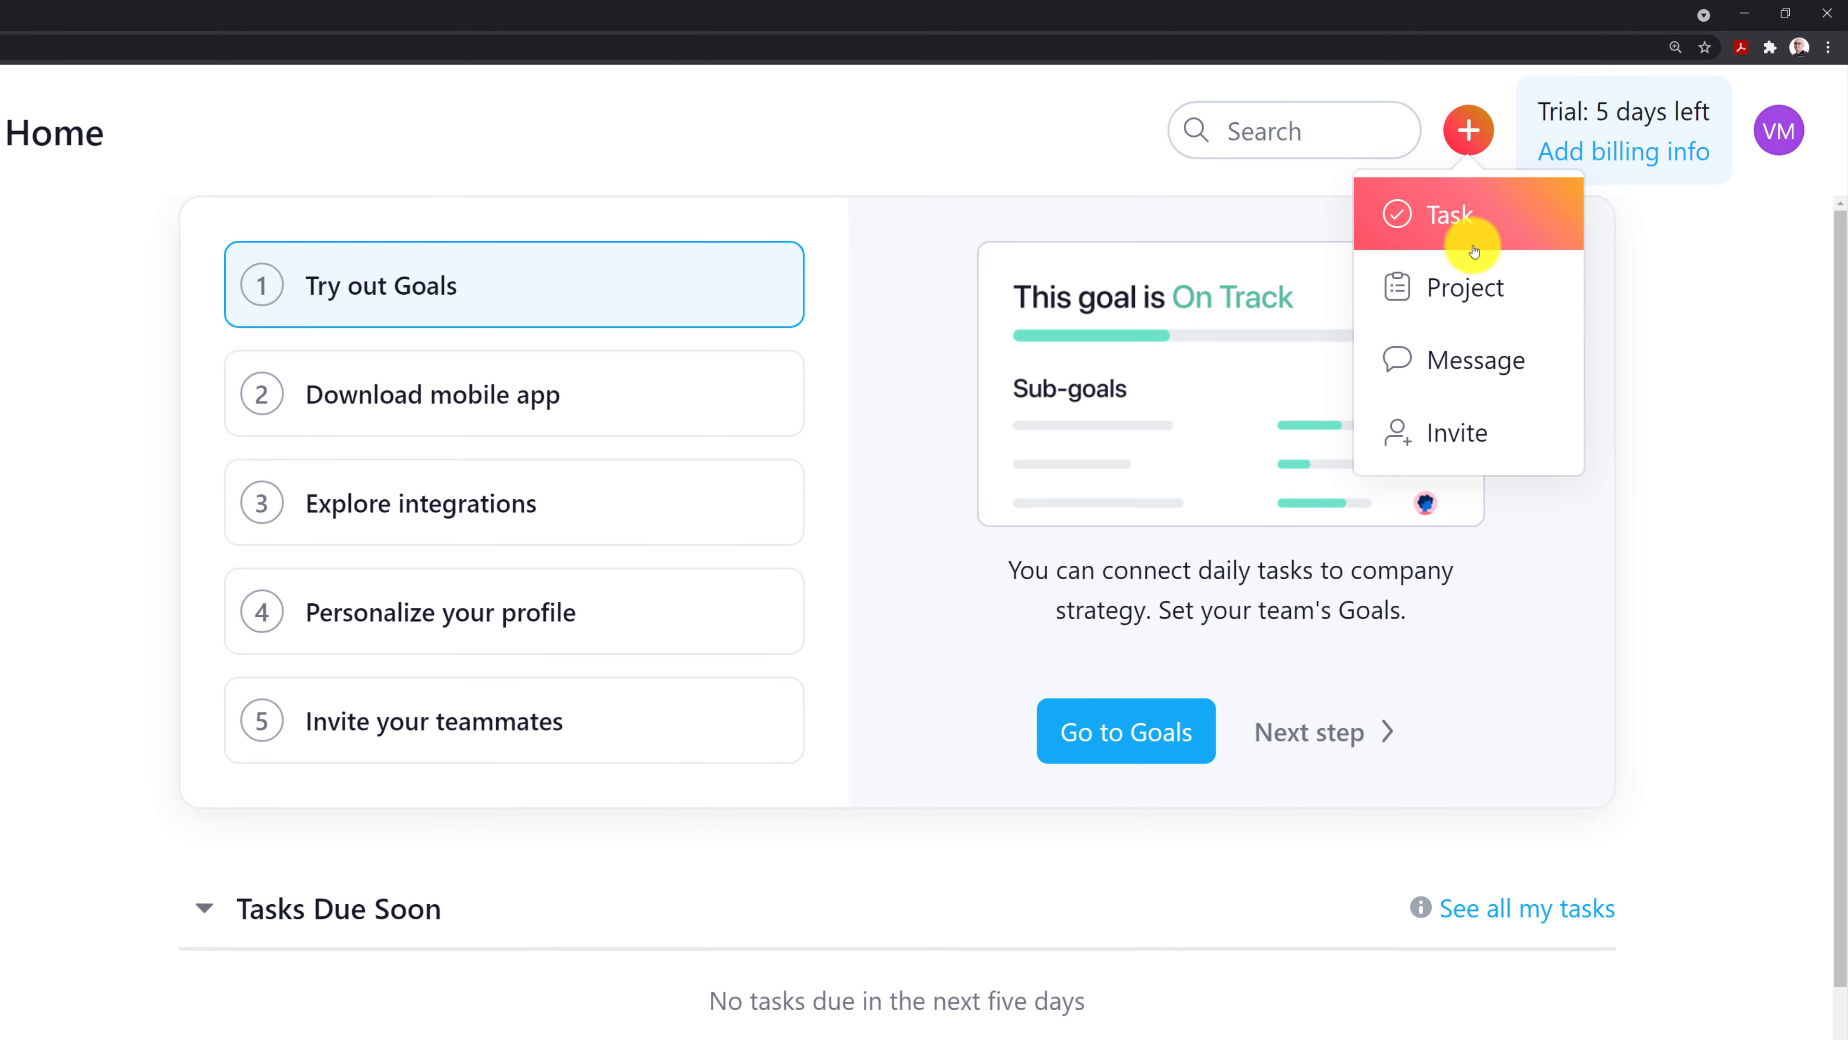
left_click(1469, 290)
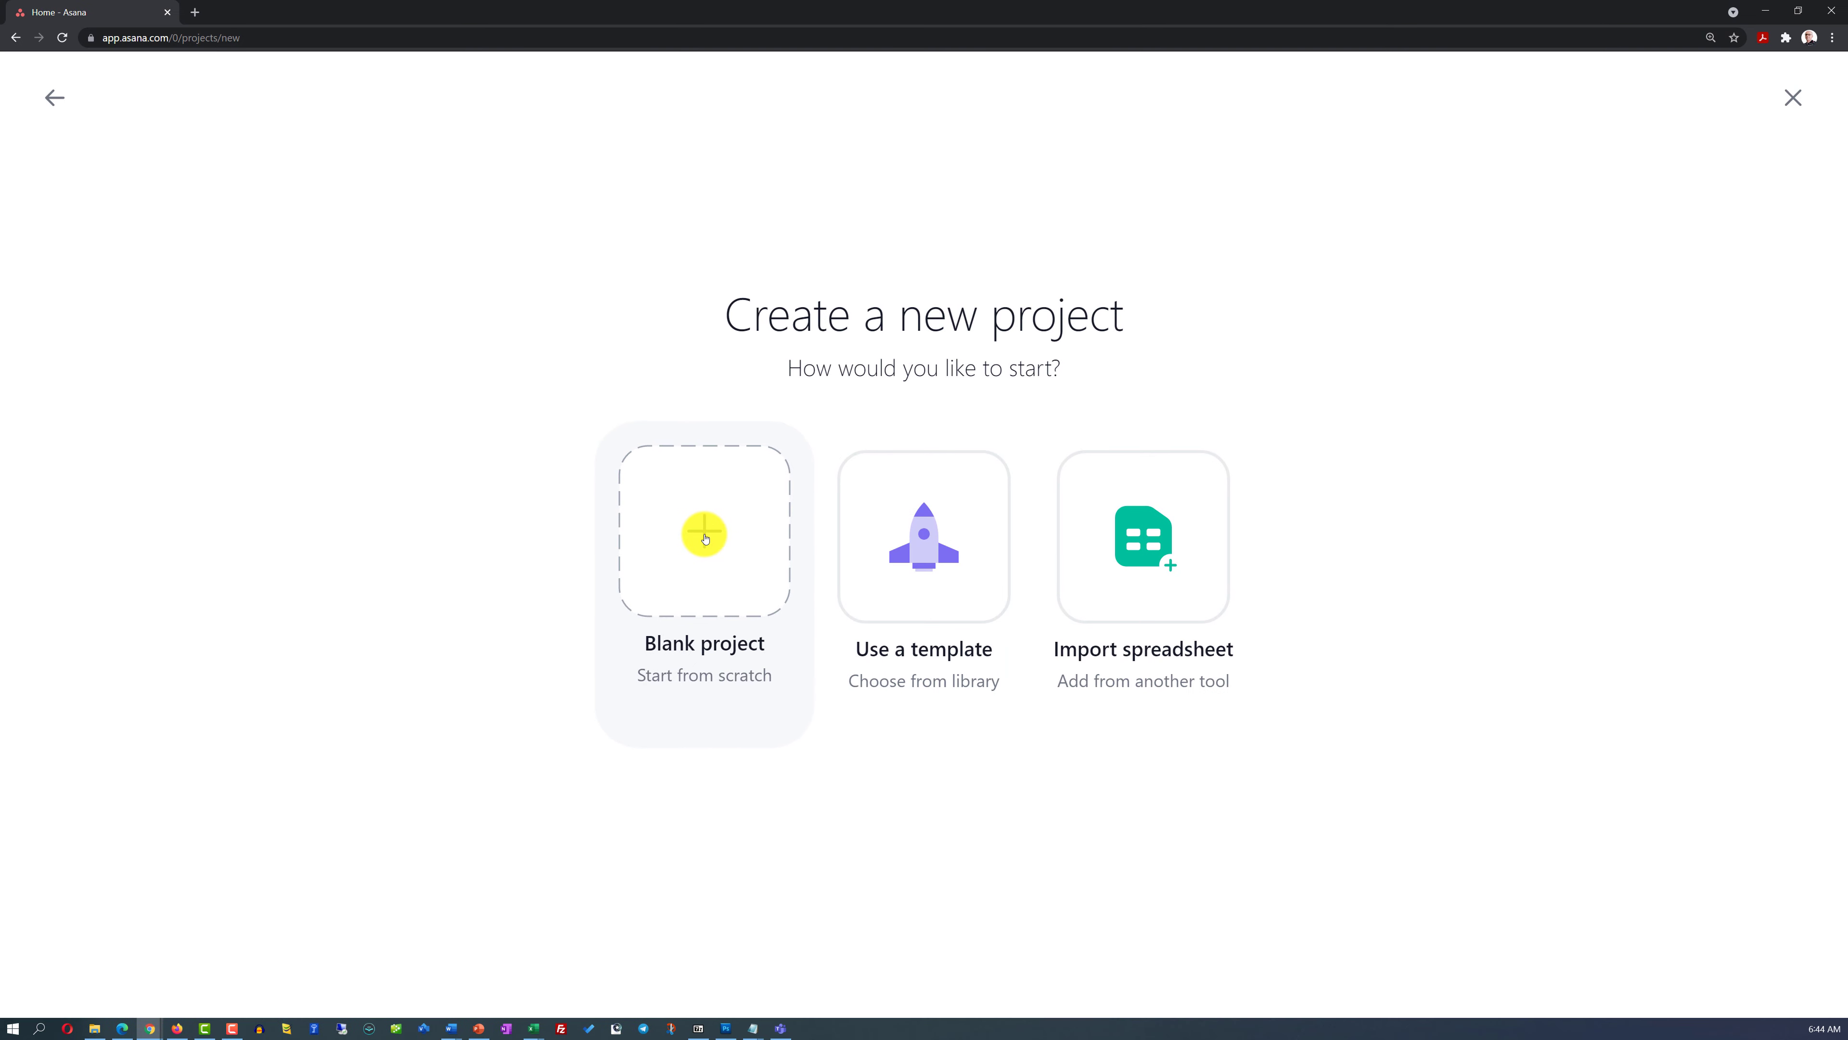
Start a blank project named 'WooCommerce Implementation on WordPress' with Board as default view
left_click(693, 542)
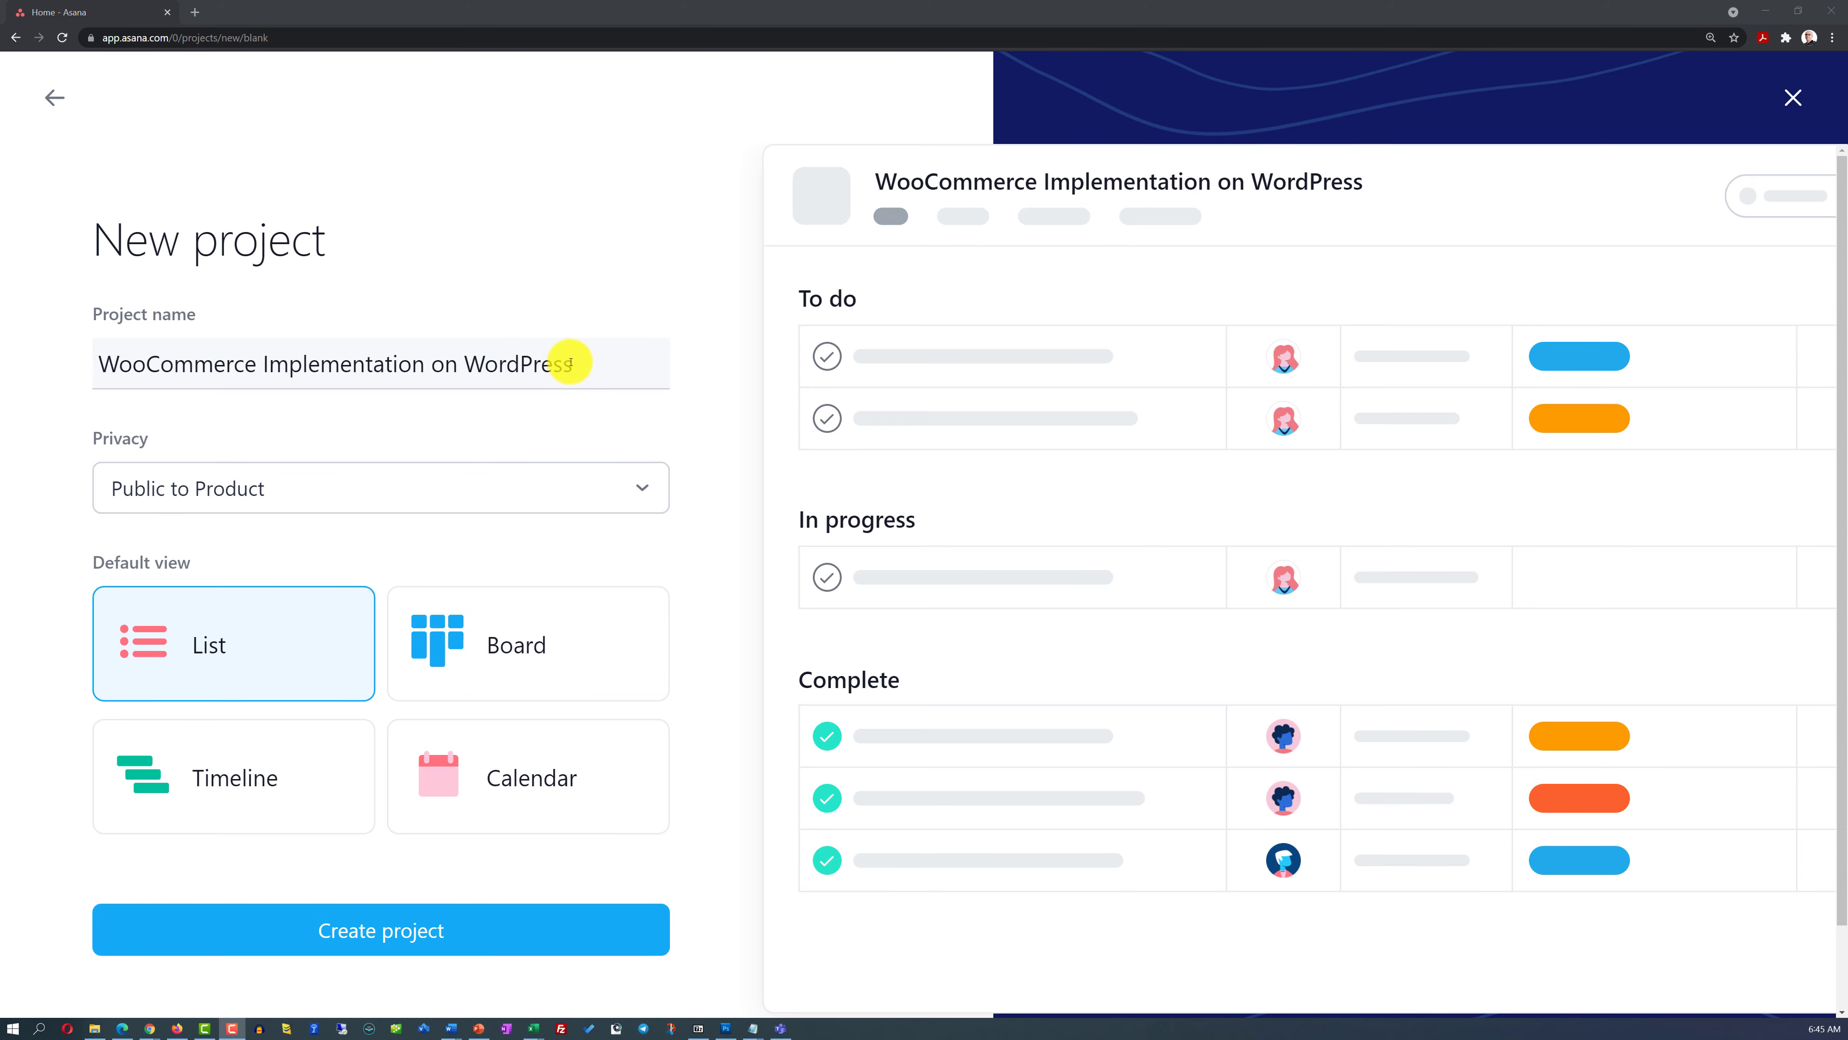
left_click_drag(574, 364, 193, 370)
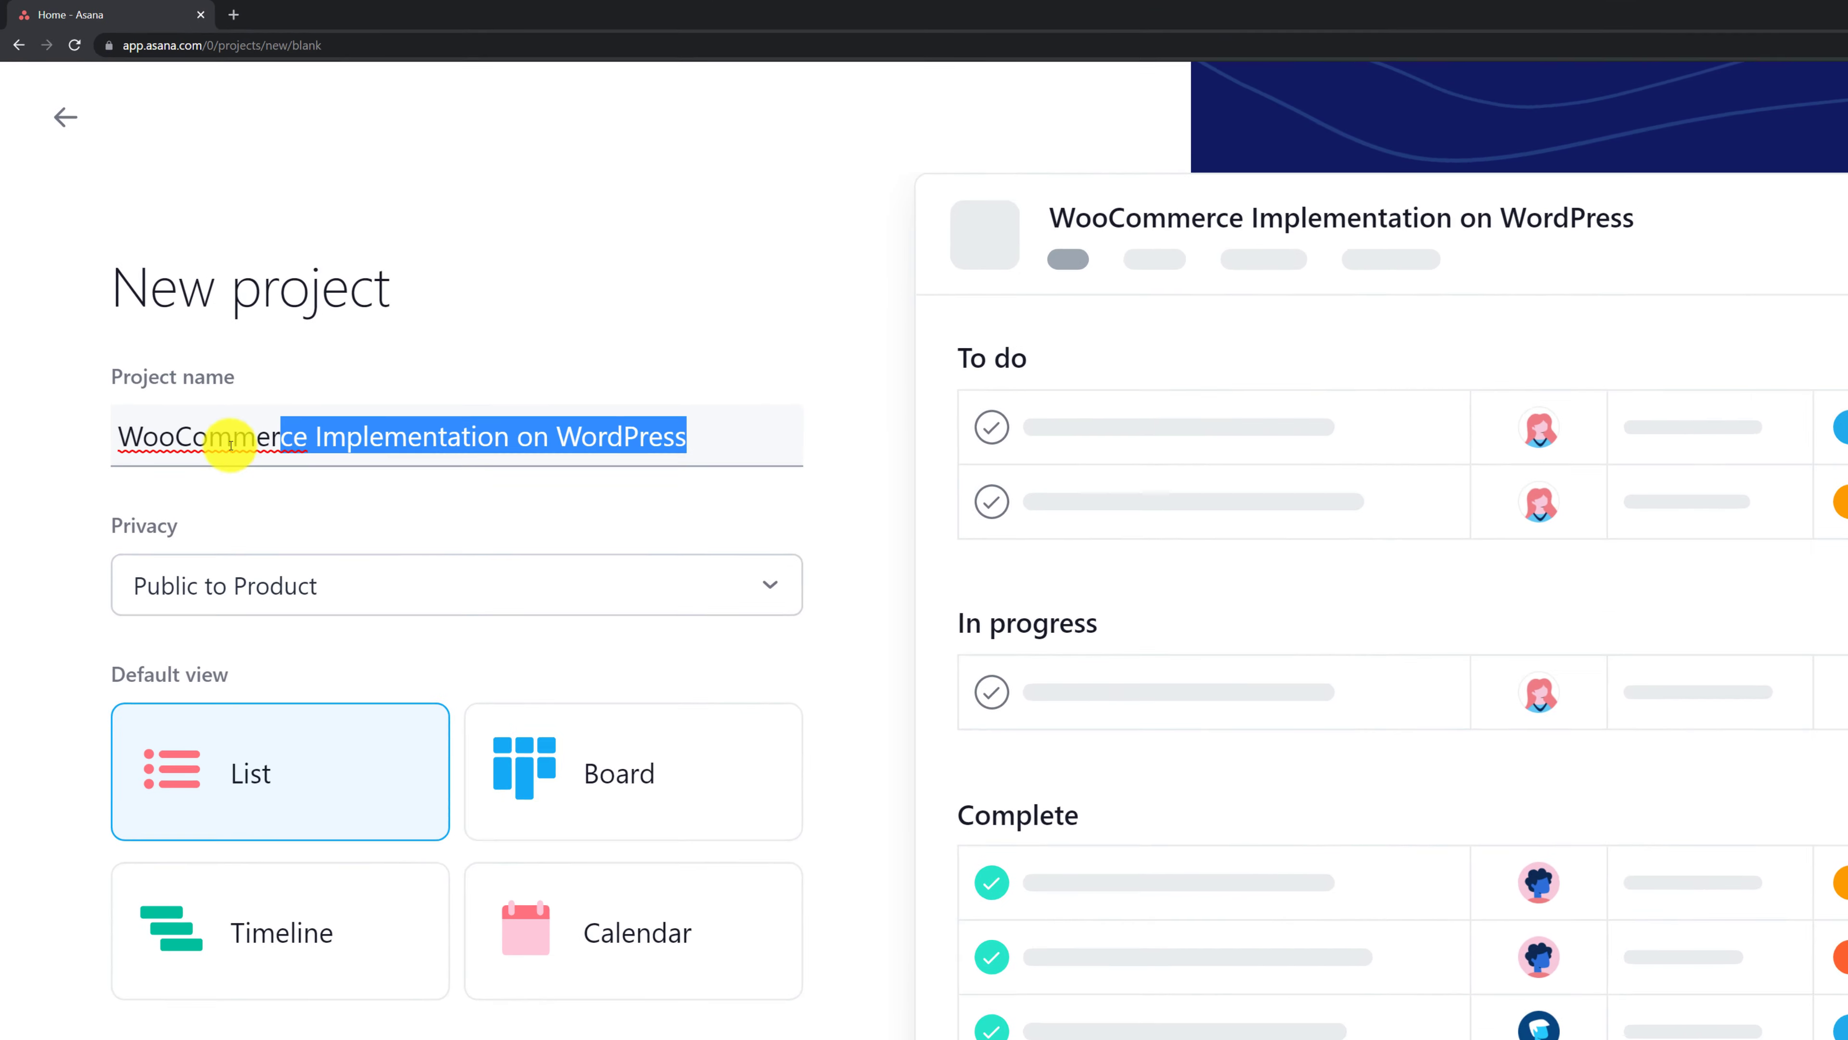
left_click_drag(230, 444, 123, 449)
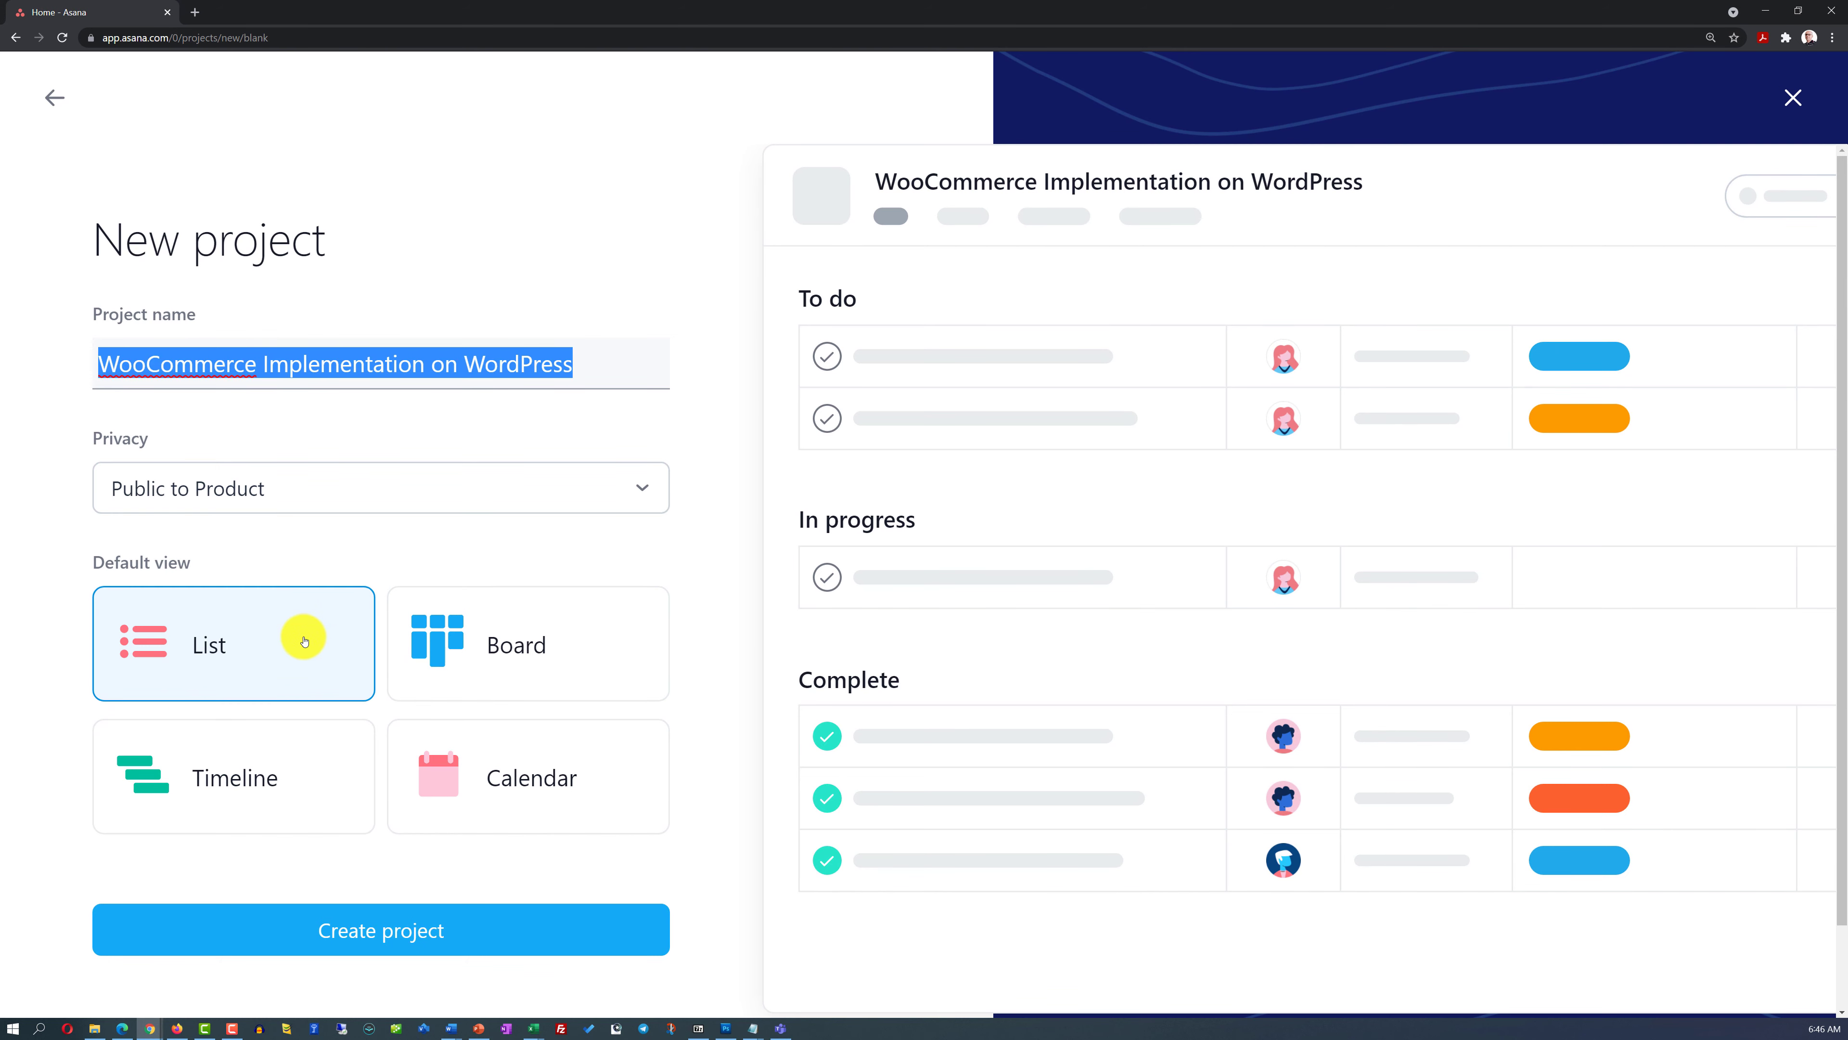
left_click(449, 656)
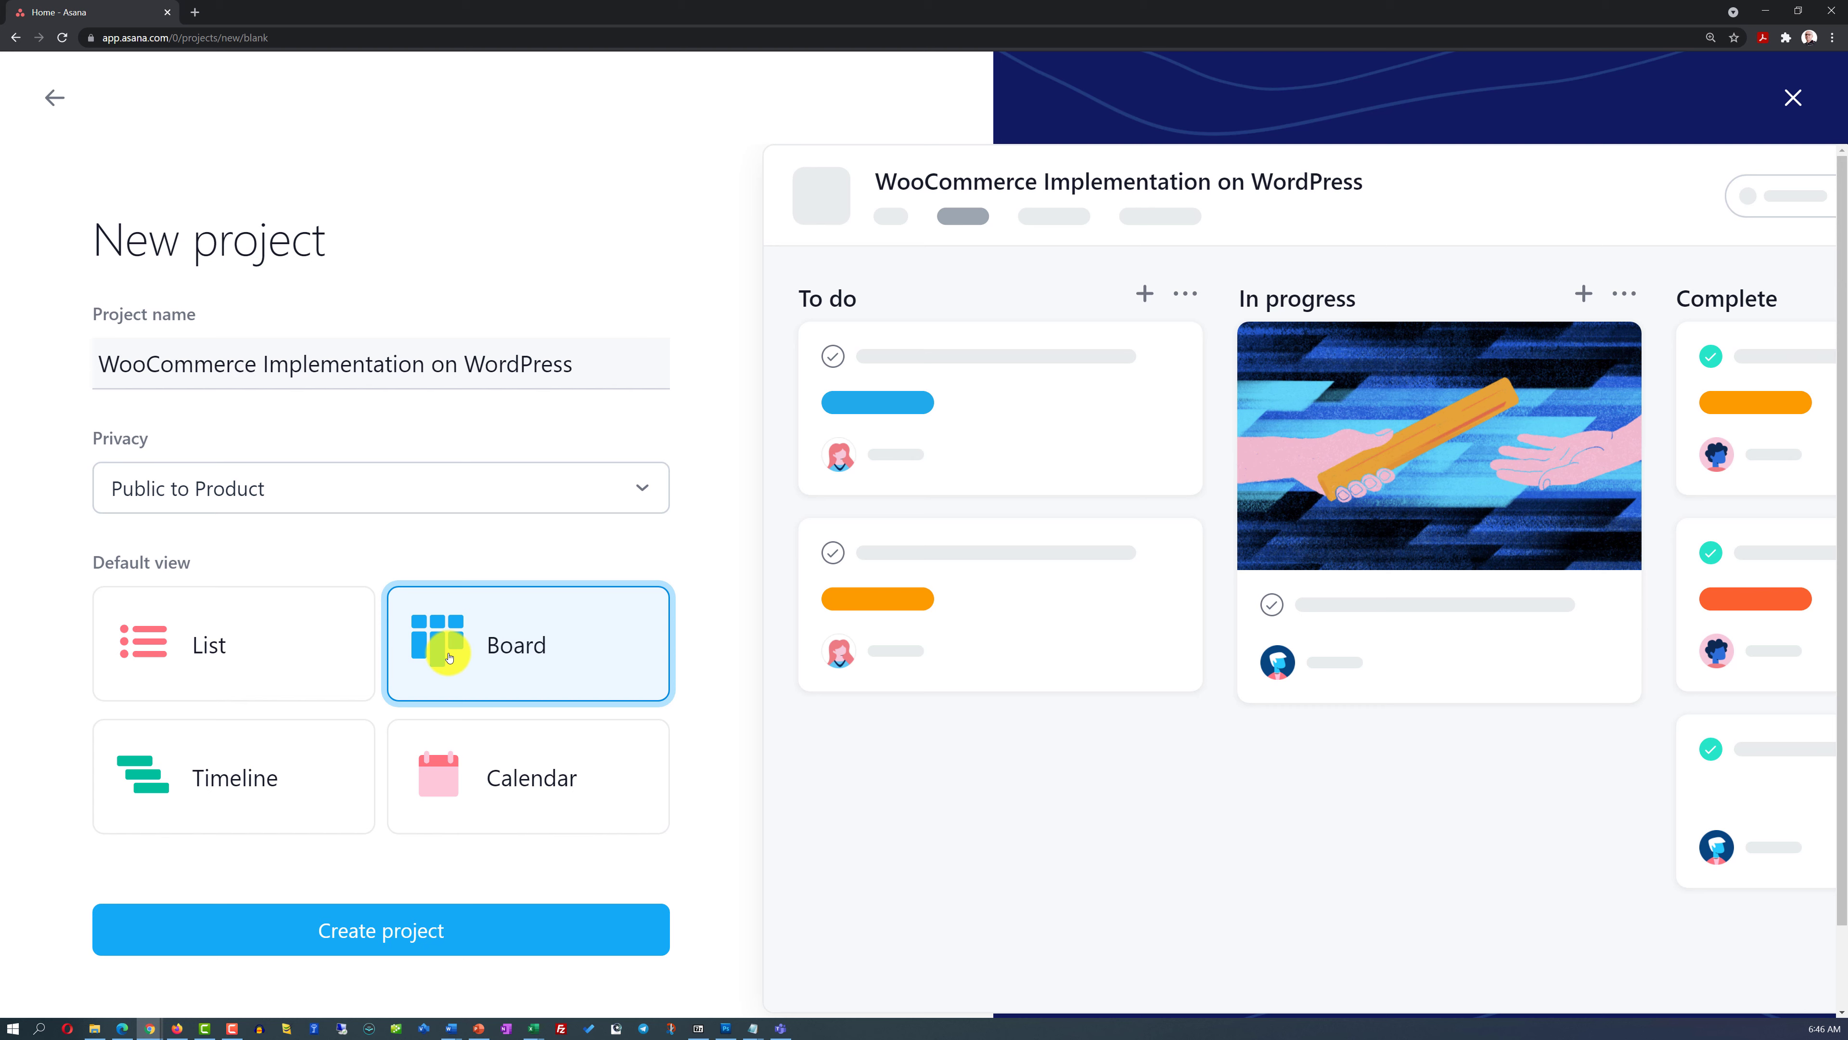
left_click(319, 779)
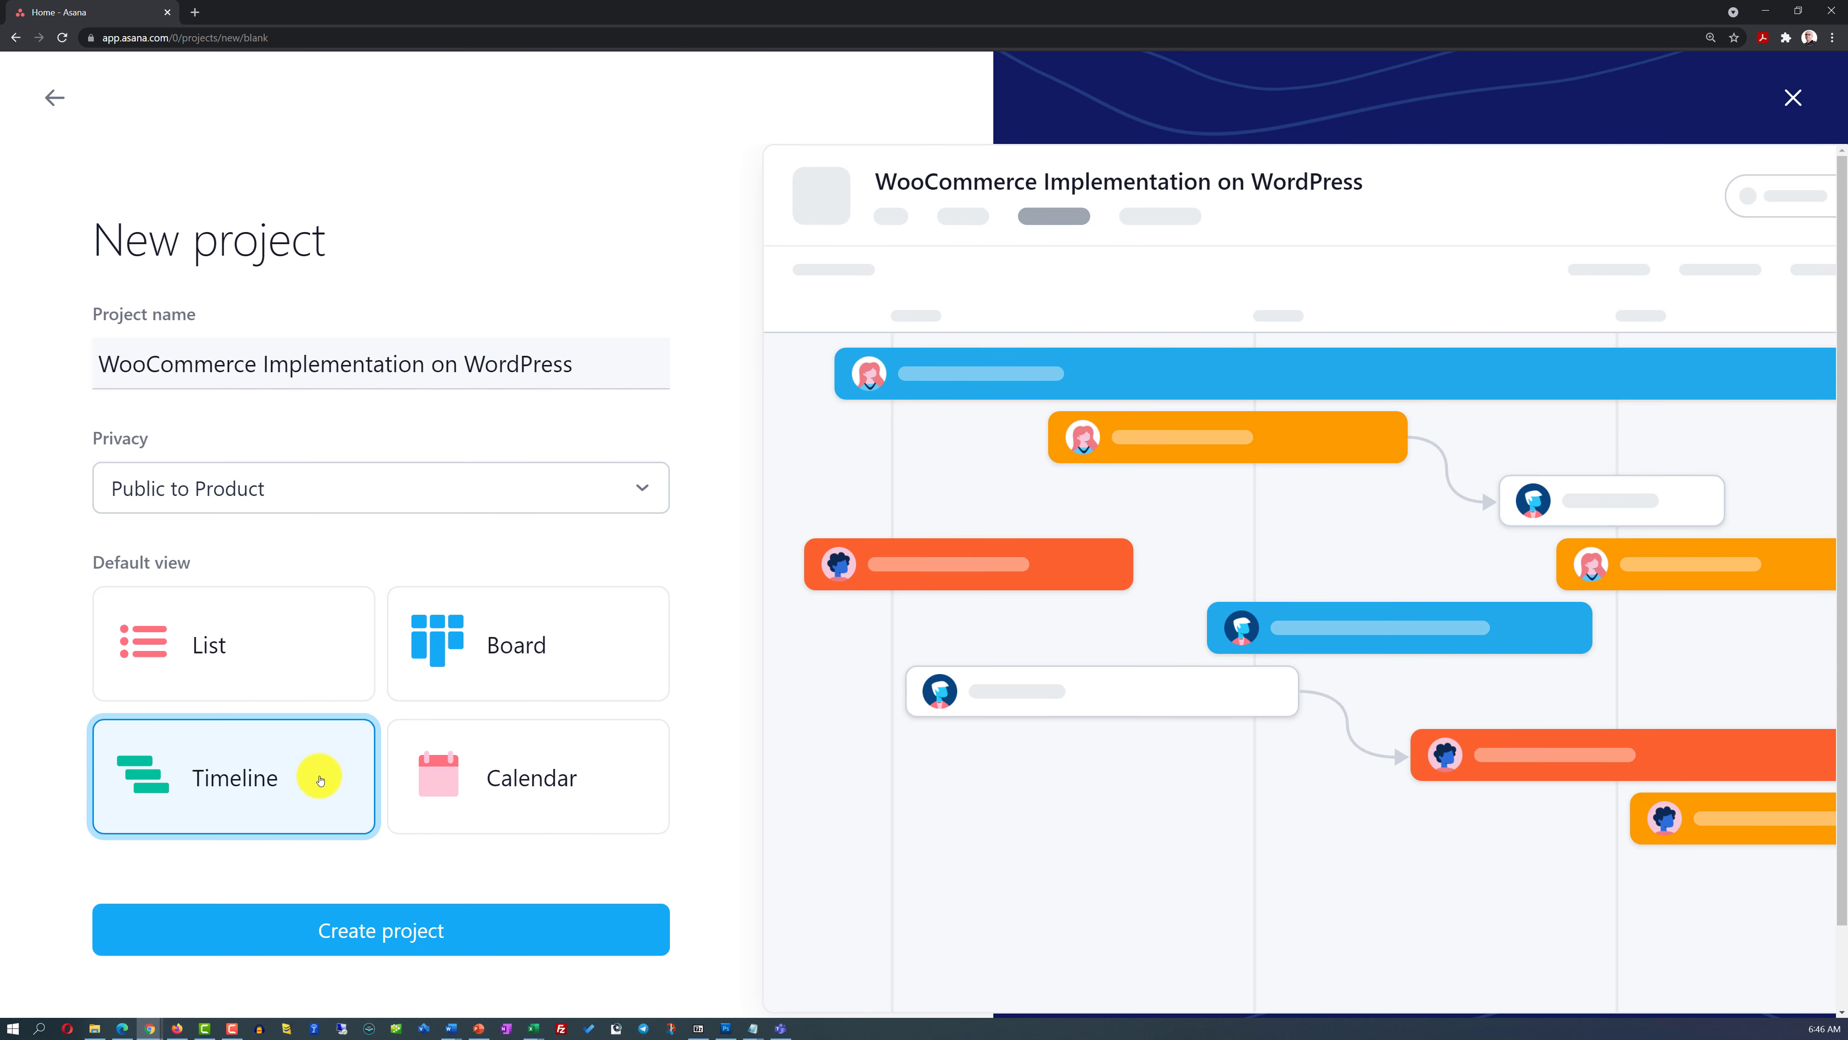
left_click(541, 790)
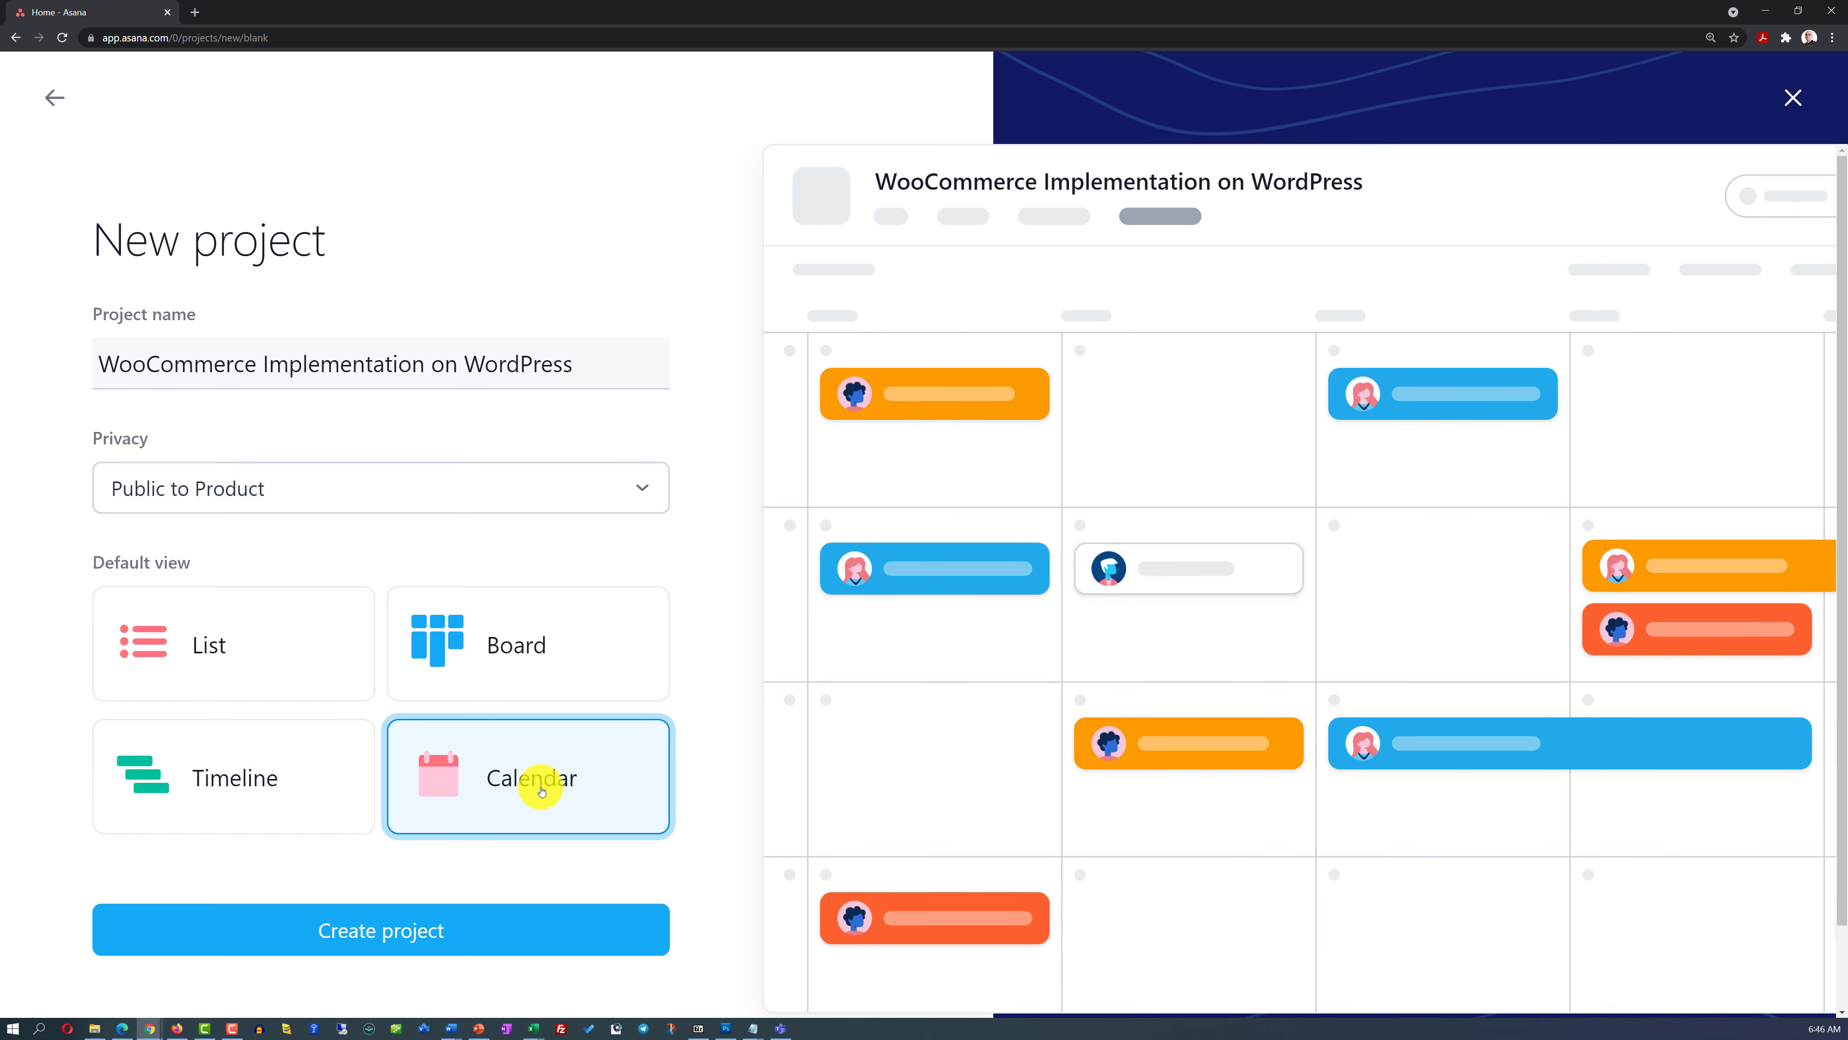
left_click(524, 667)
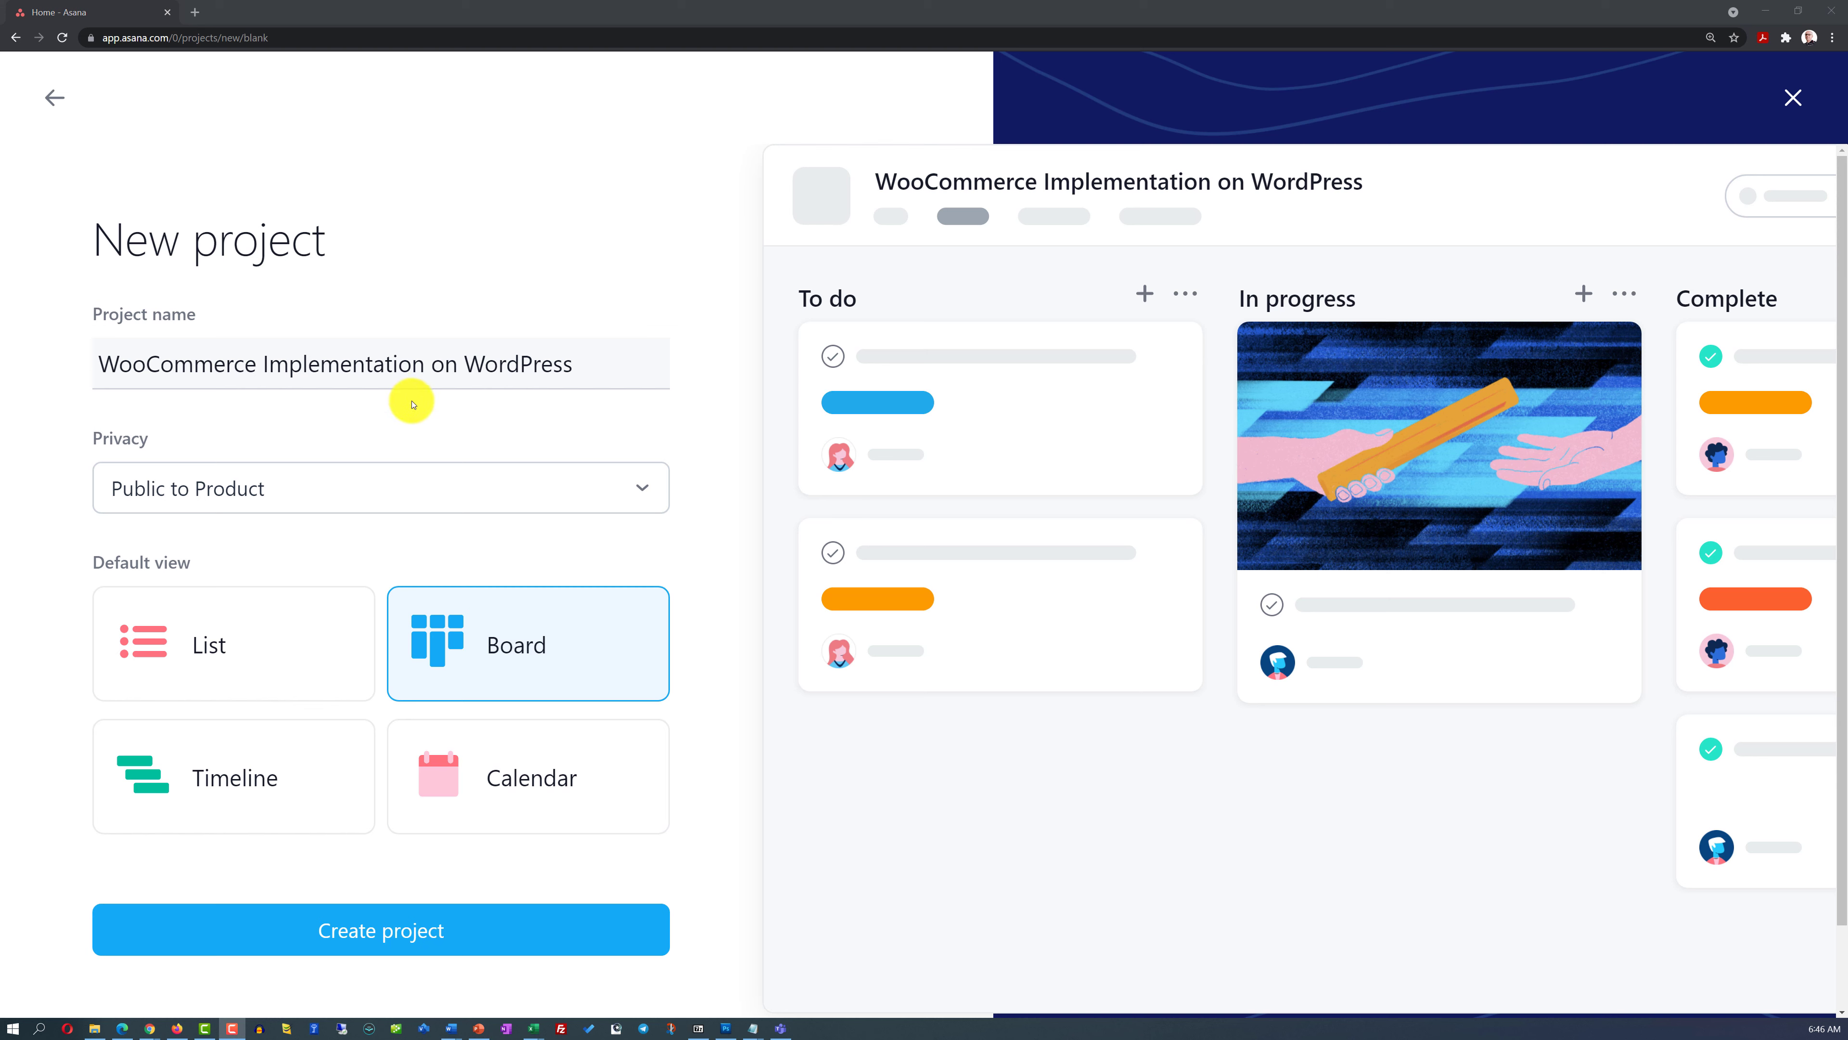
left_click(643, 492)
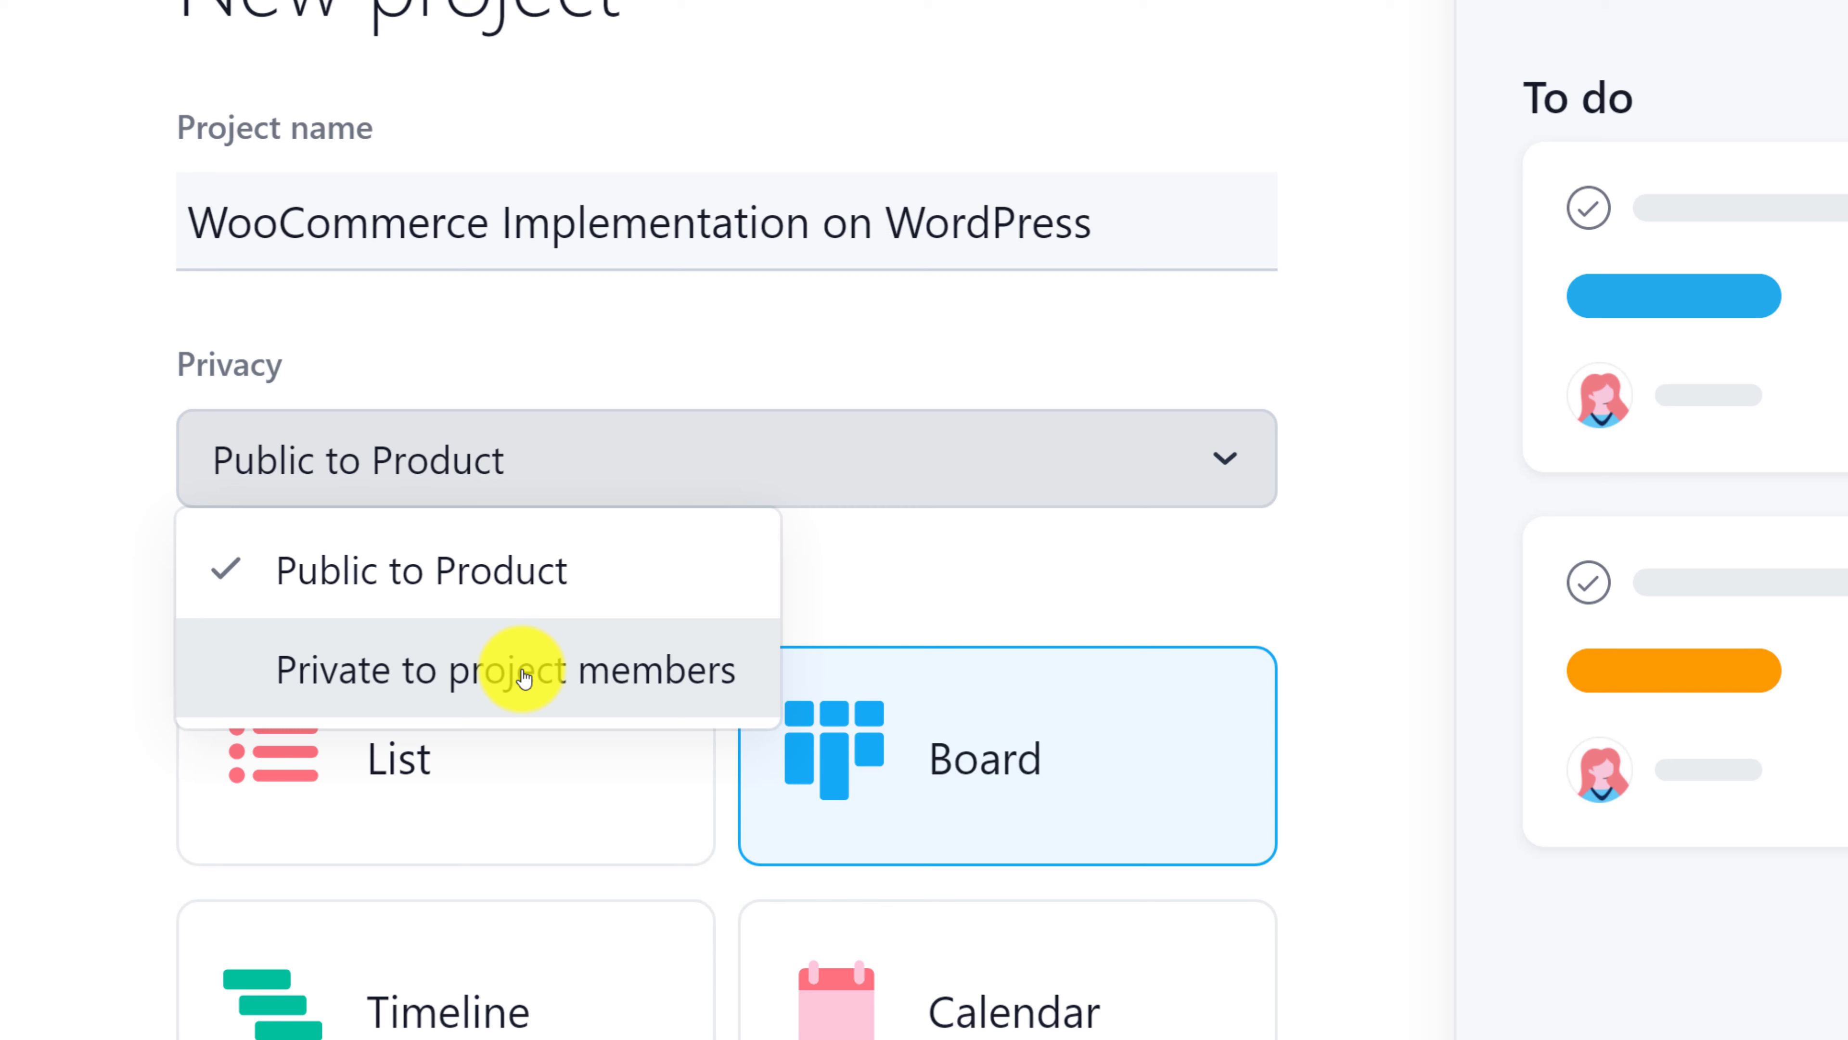
left_click(525, 587)
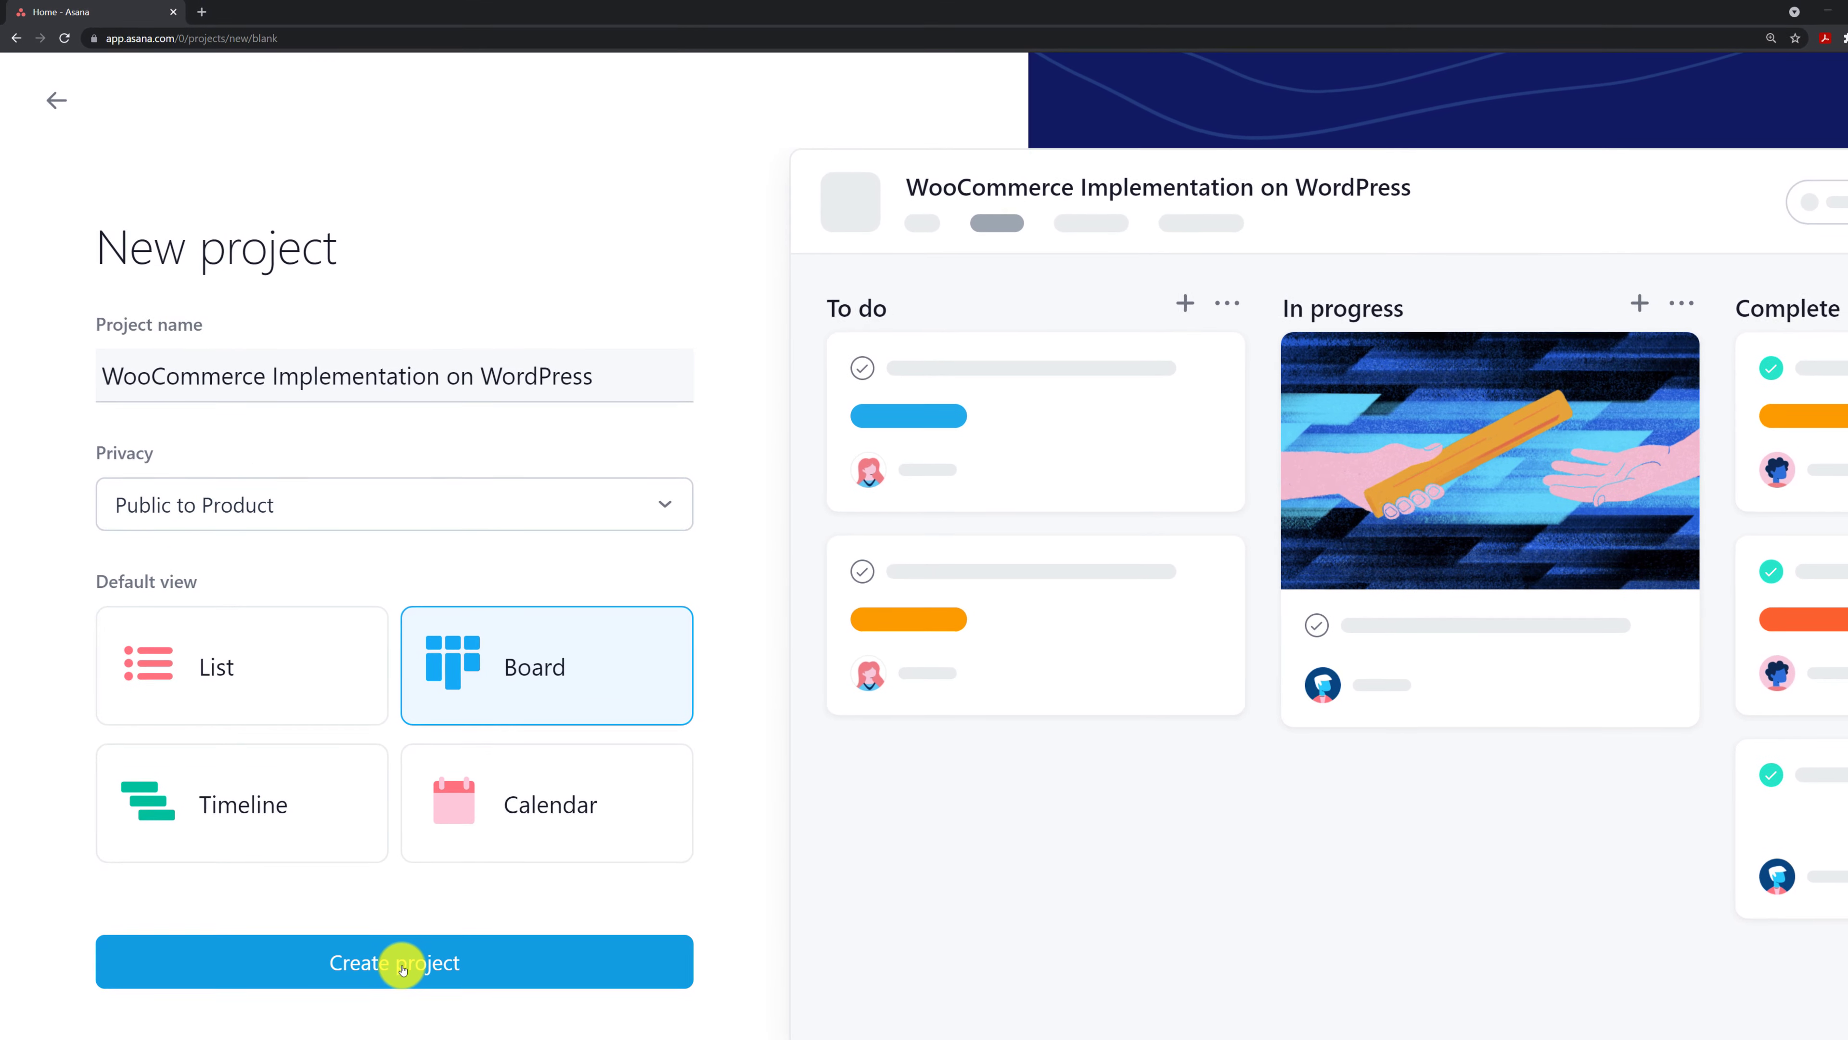
Create the WooCommerce Implementation on WordPress project, opening its board with Task 1
left_click(402, 966)
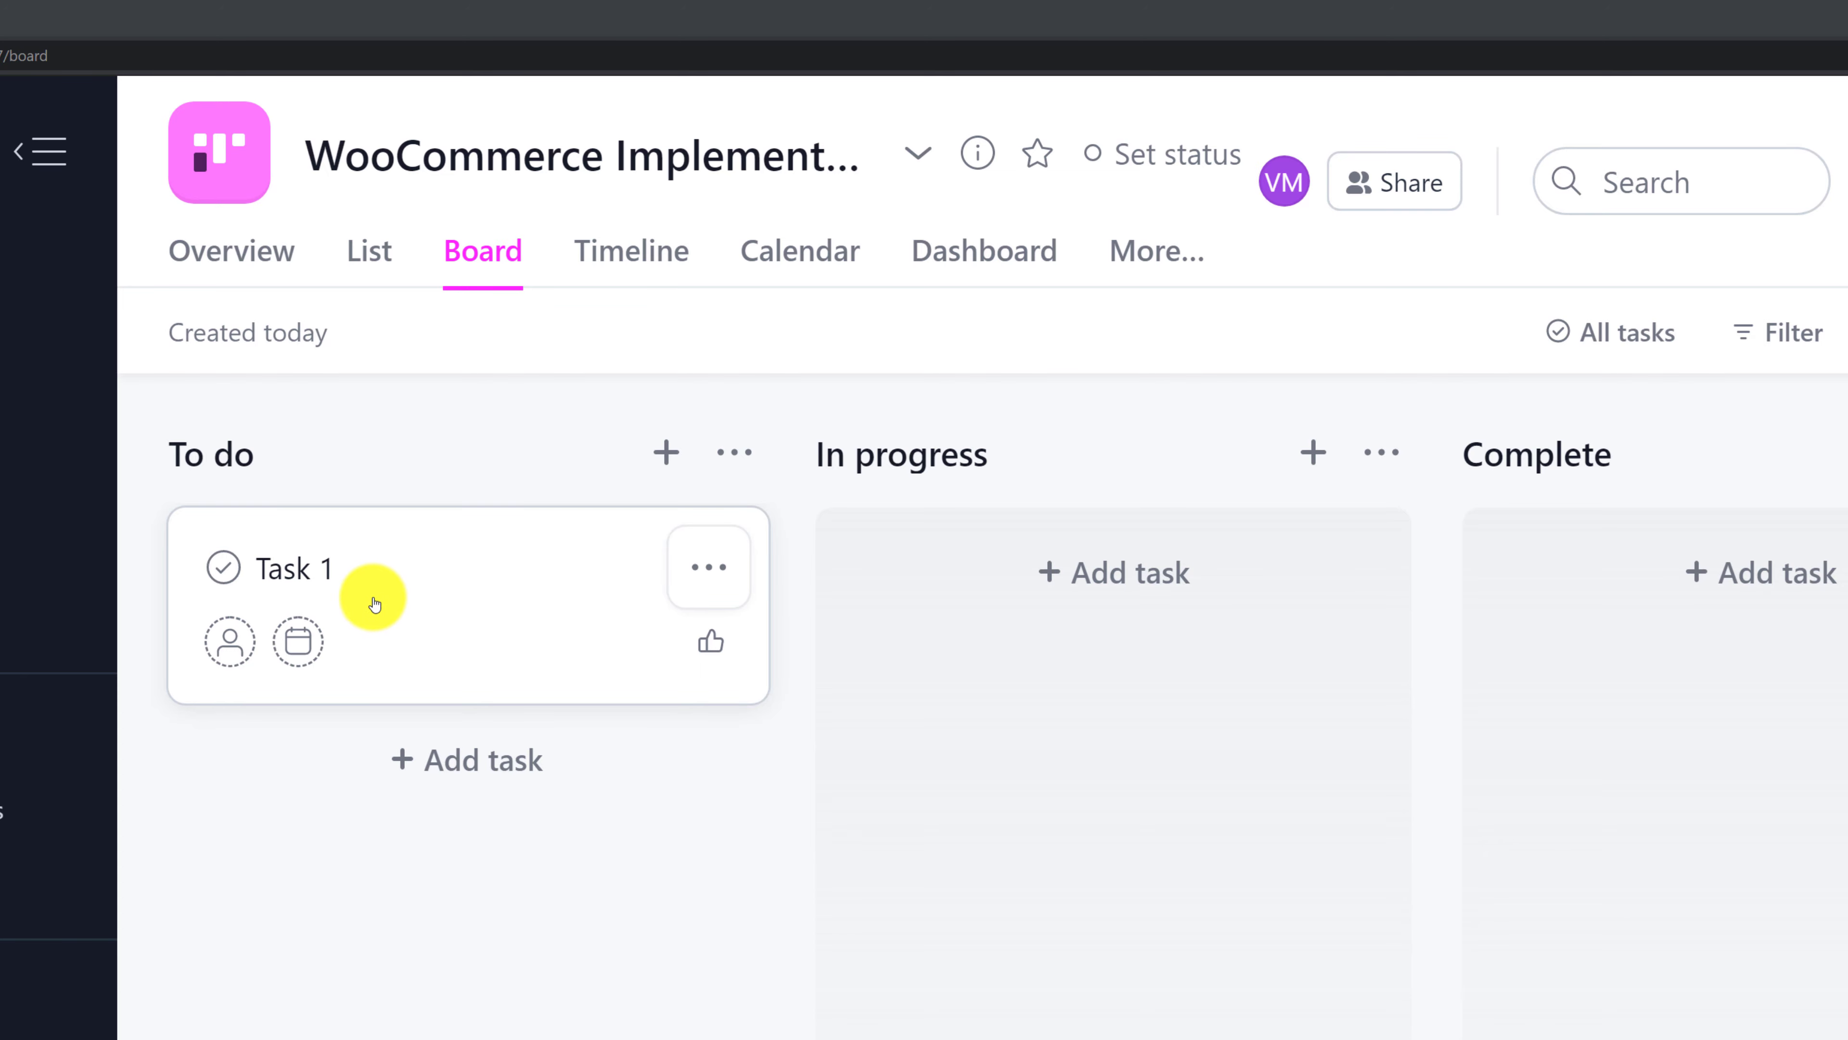
Rename Task 1 to 'Design Product Offerings' and assign it to the workspace member
left_click(305, 570)
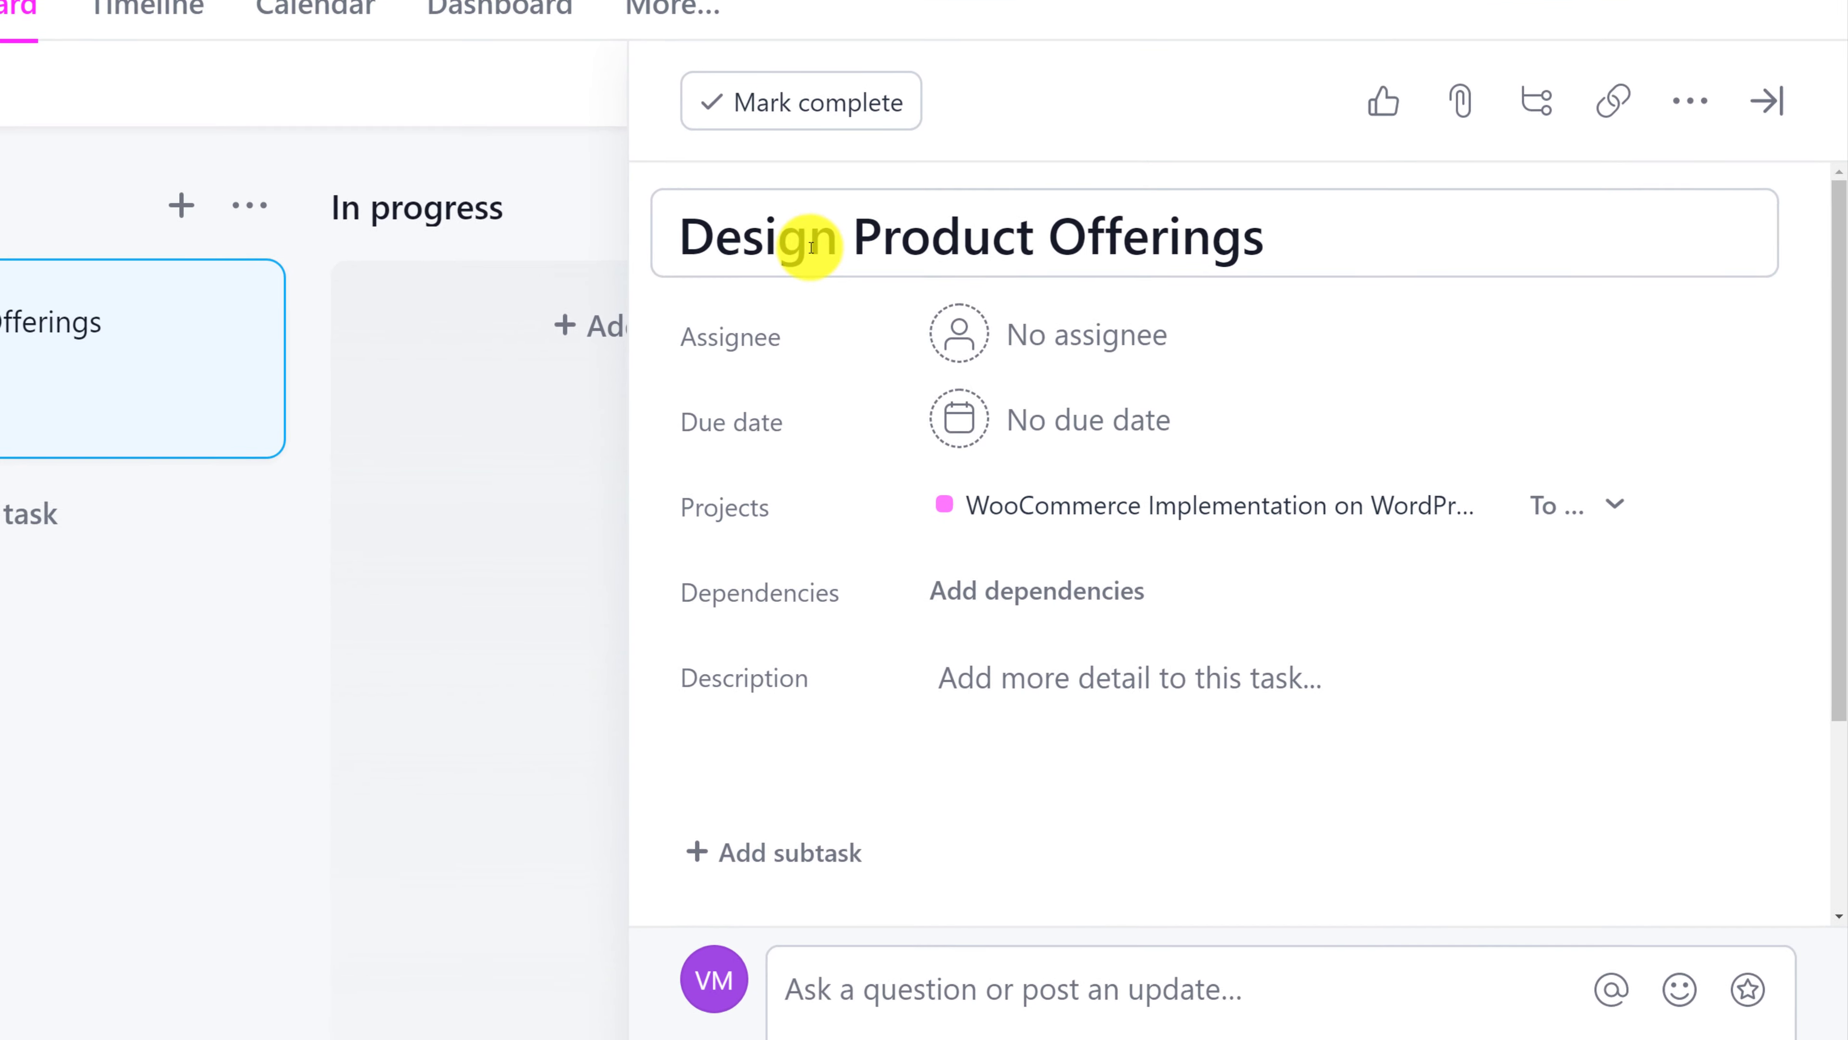
left_click(806, 216)
left_click_drag(1230, 218, 594, 234)
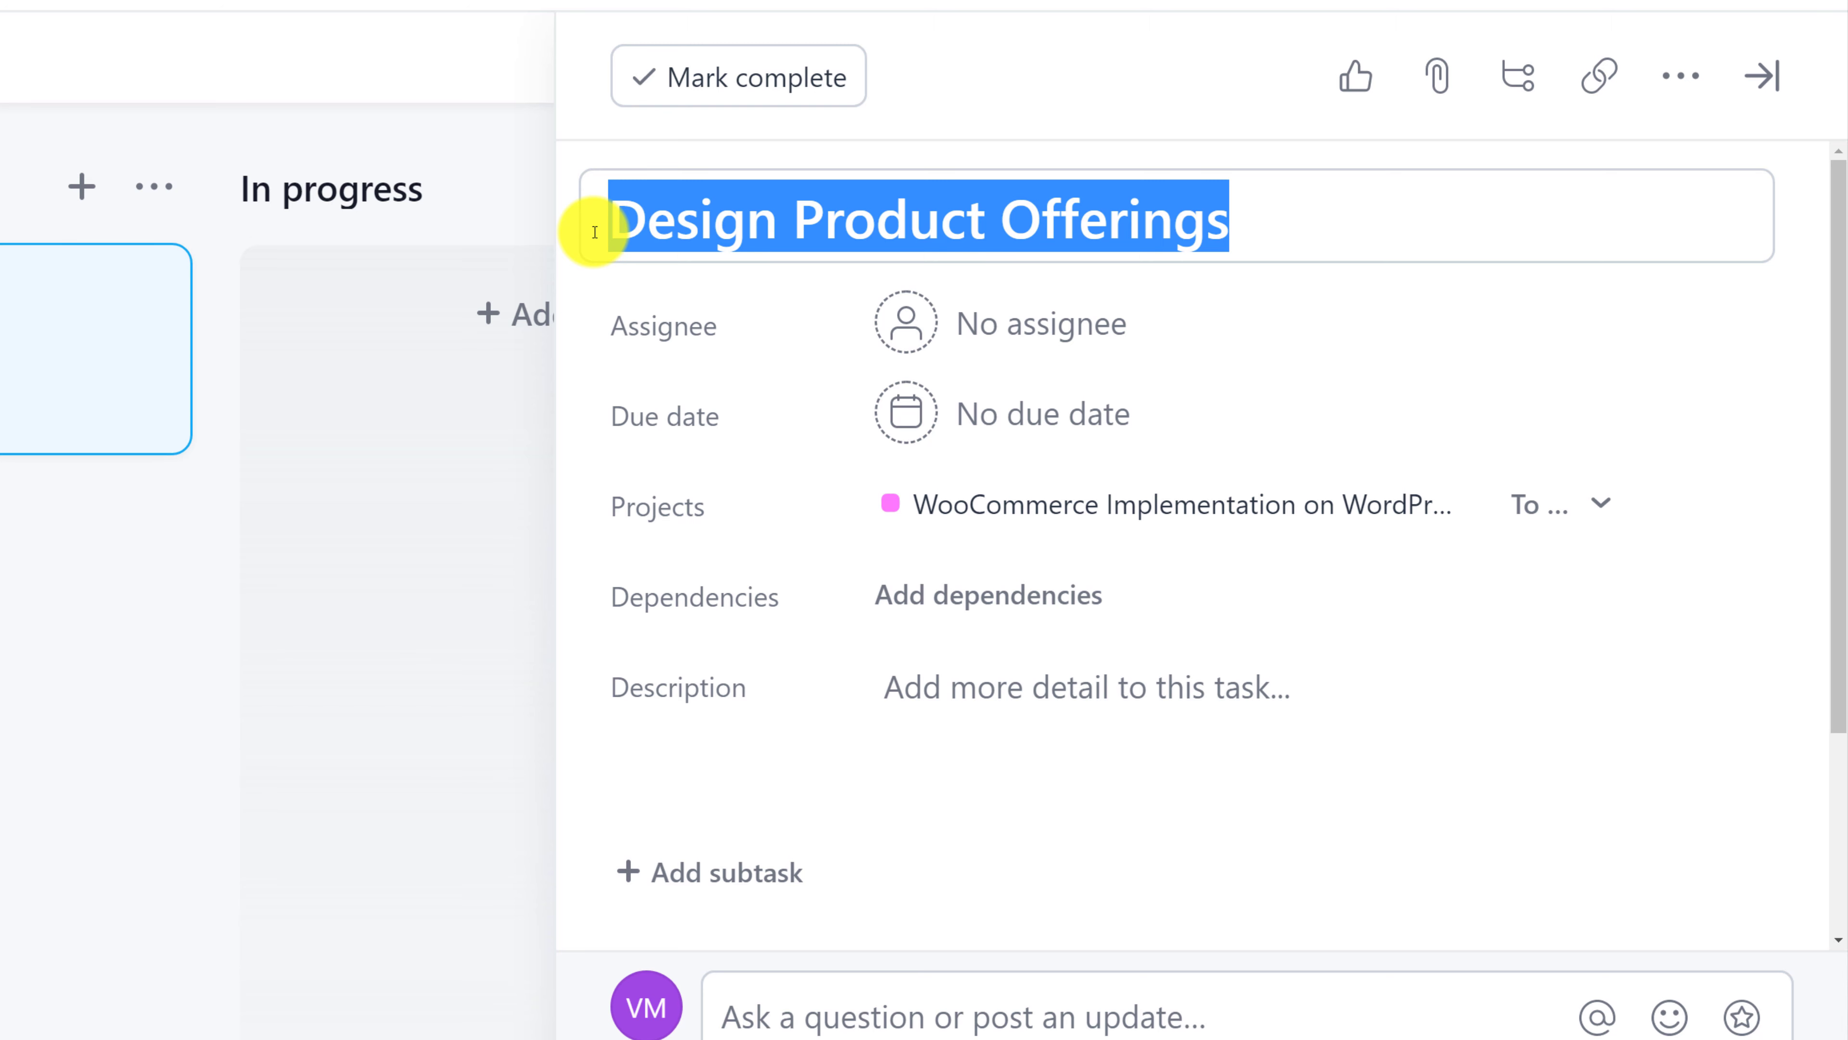
left_click(1062, 335)
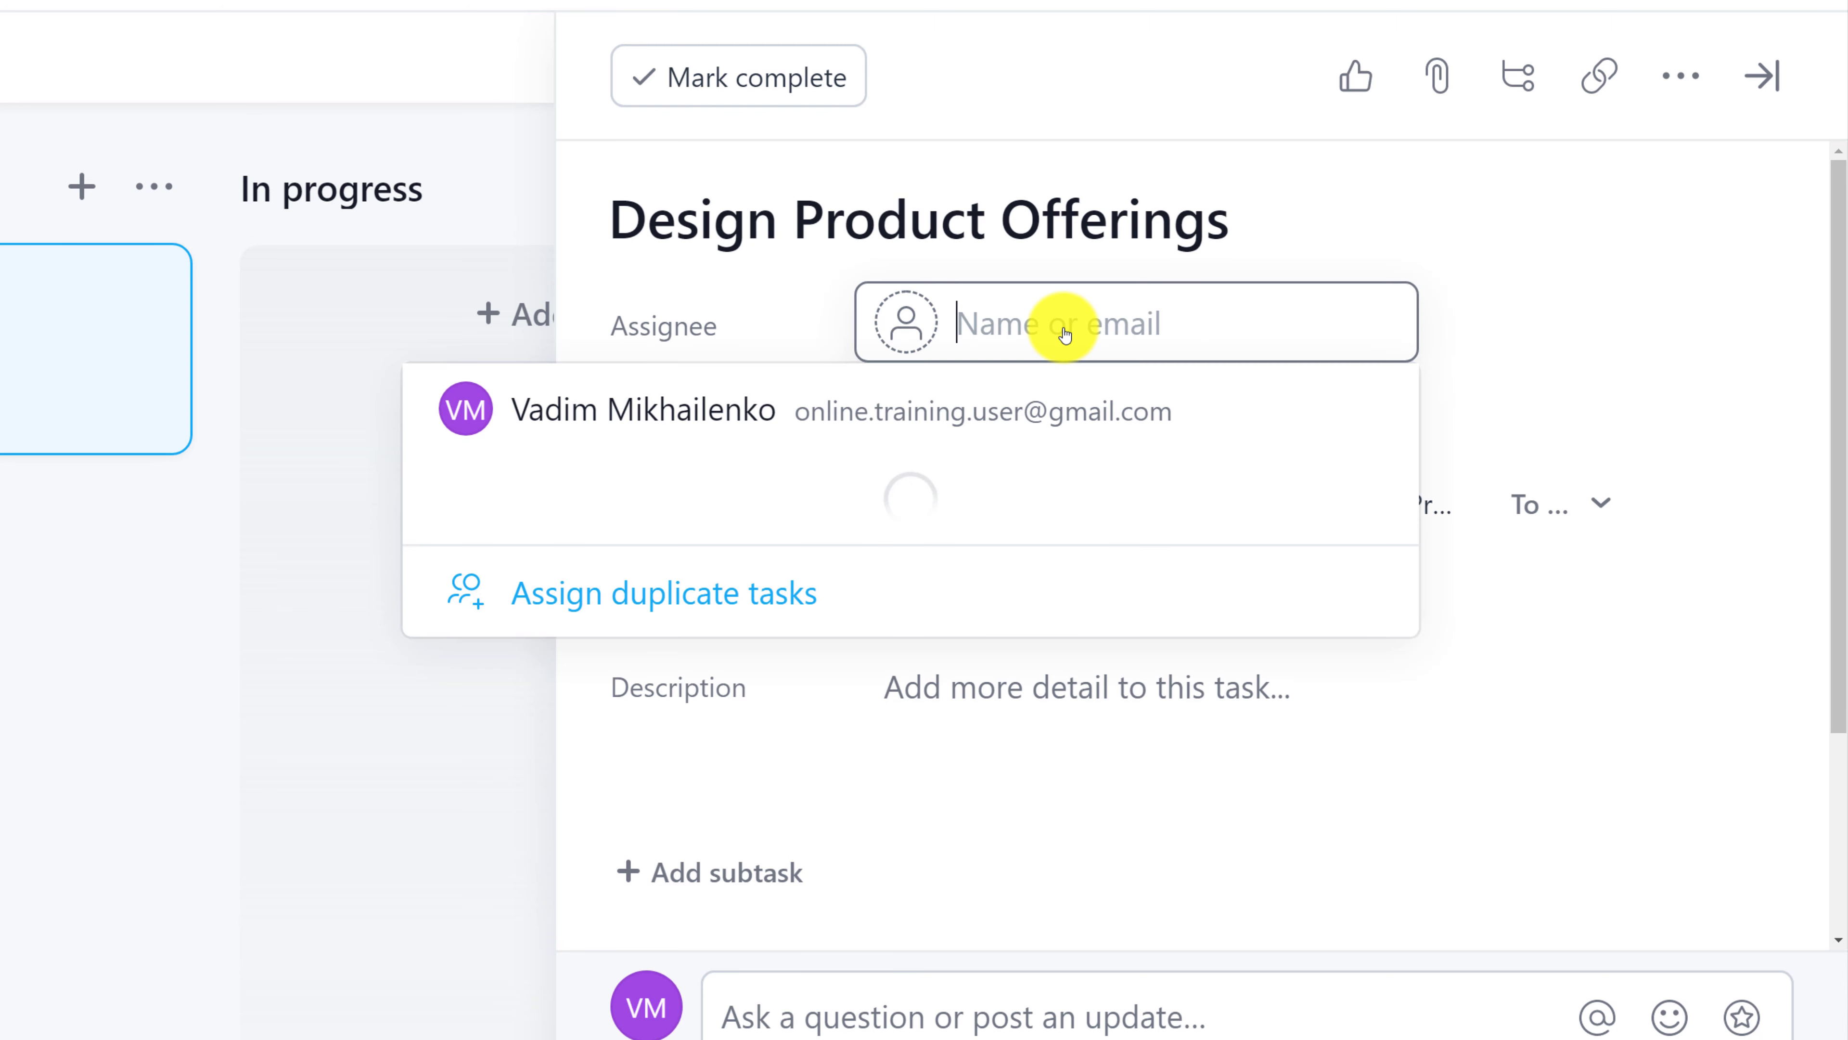
left_click(648, 412)
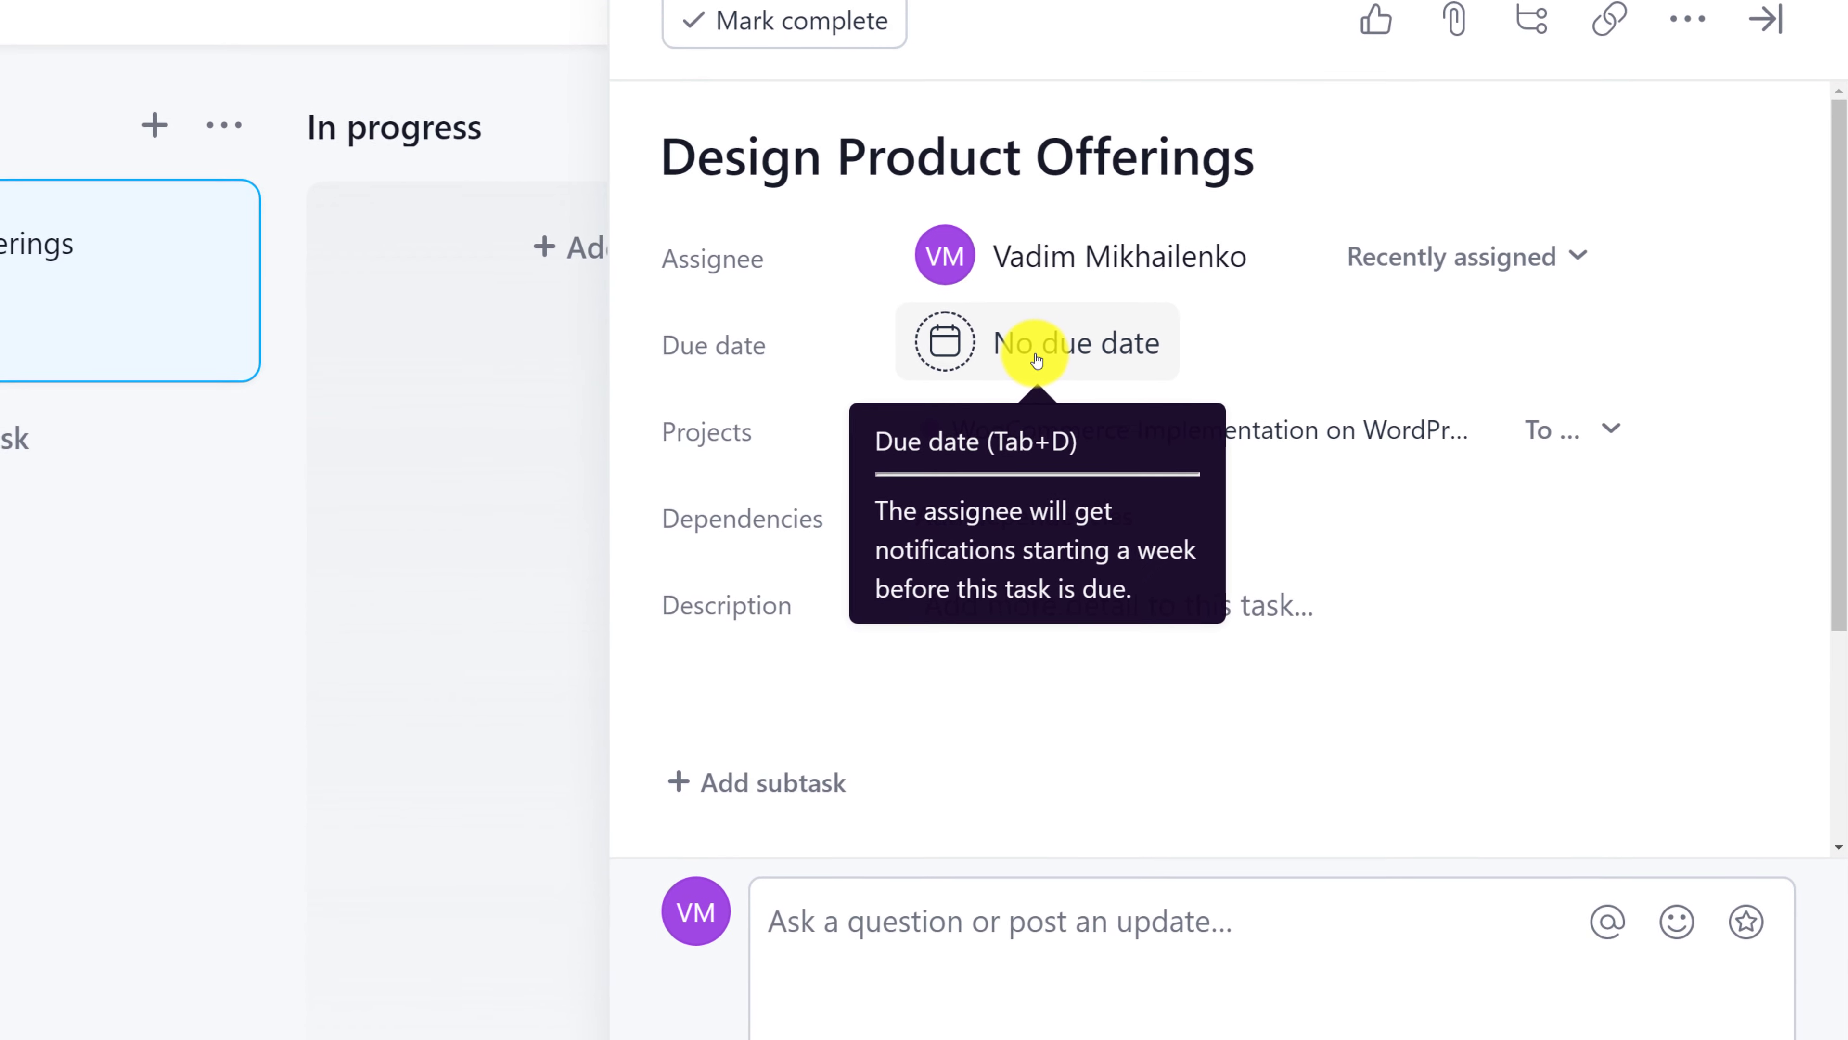
Set the Design Product Offerings due date to August 20, 2021
left_click(1037, 359)
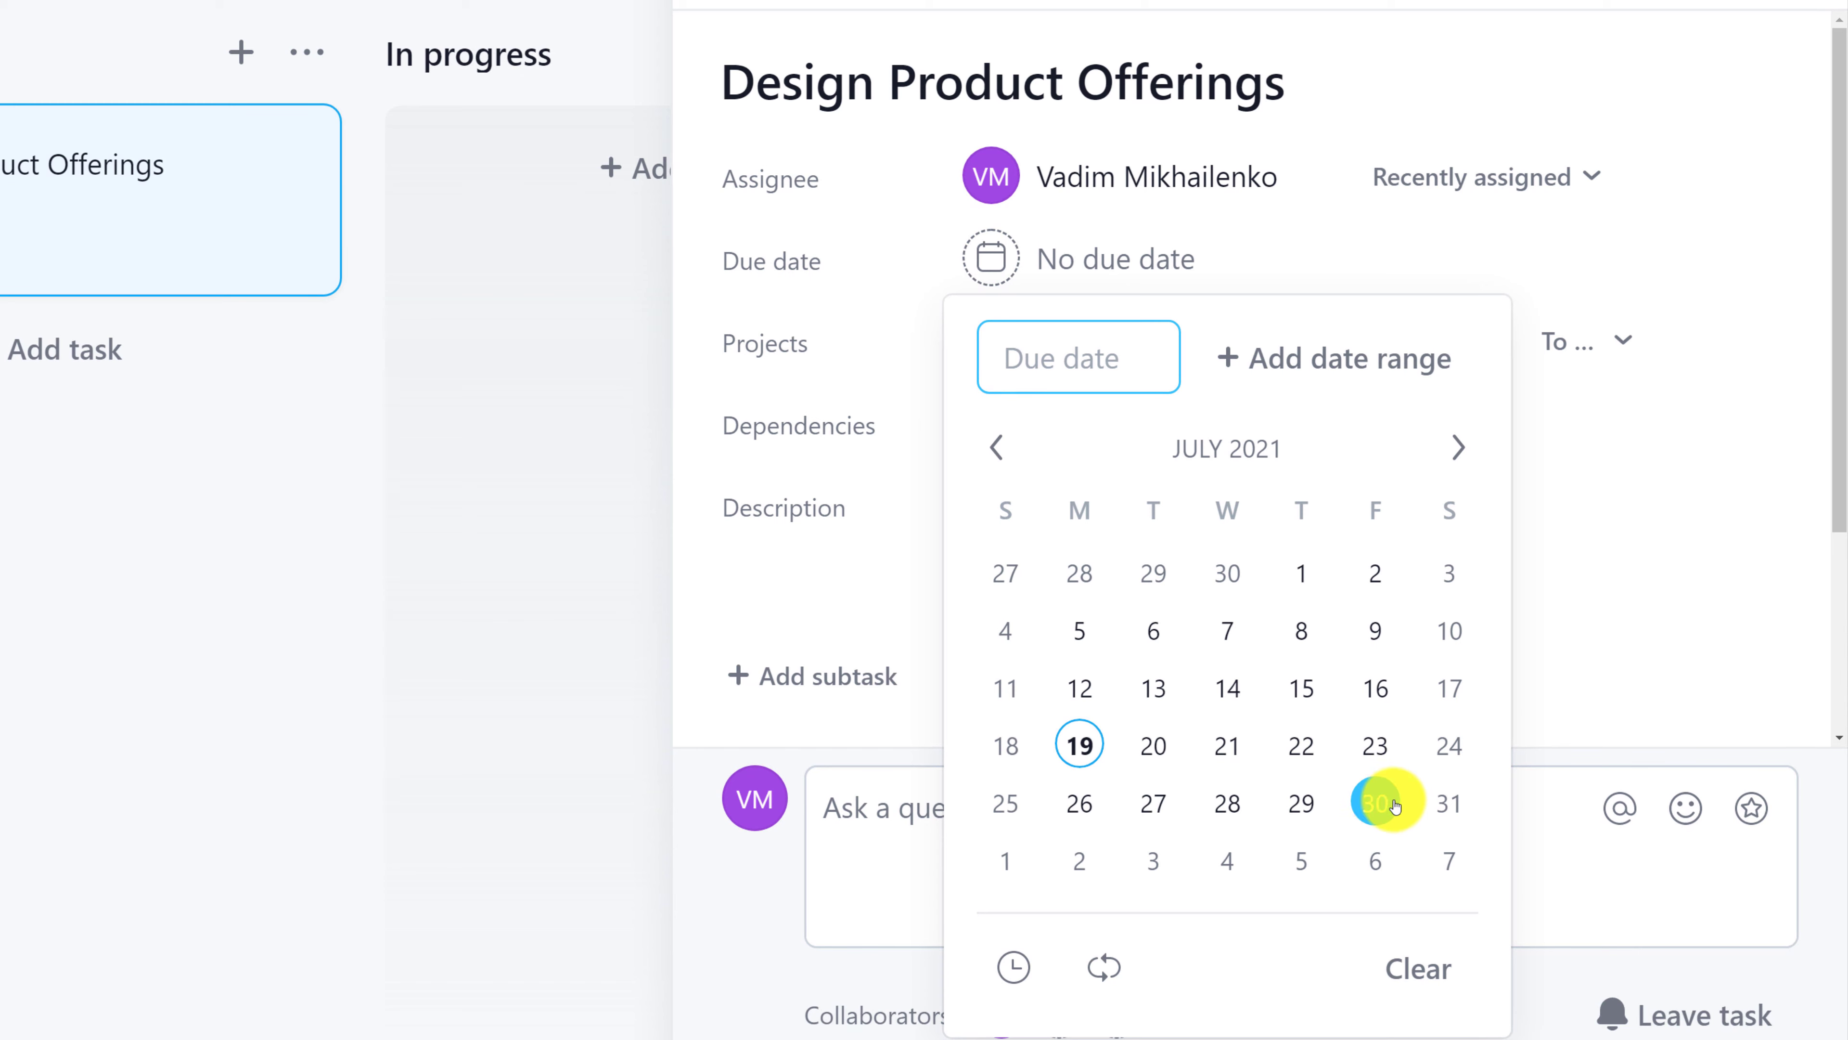
left_click(1459, 448)
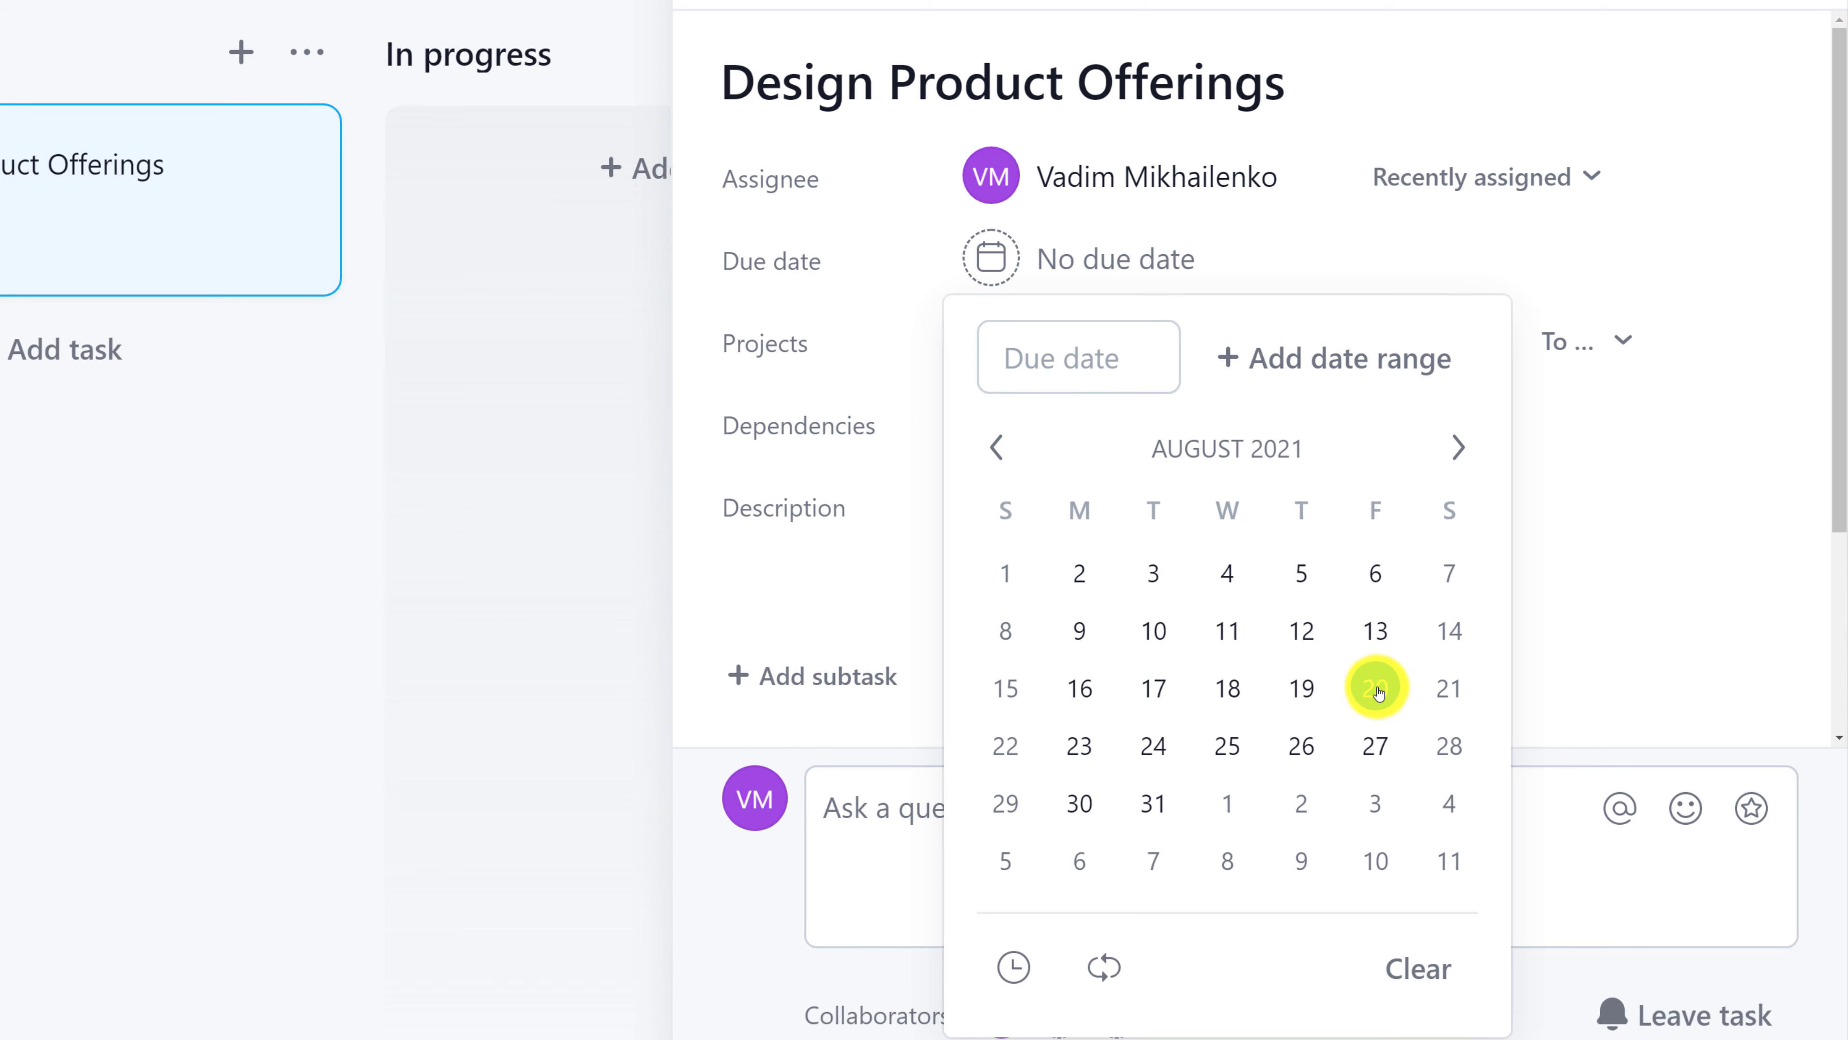
left_click(1377, 690)
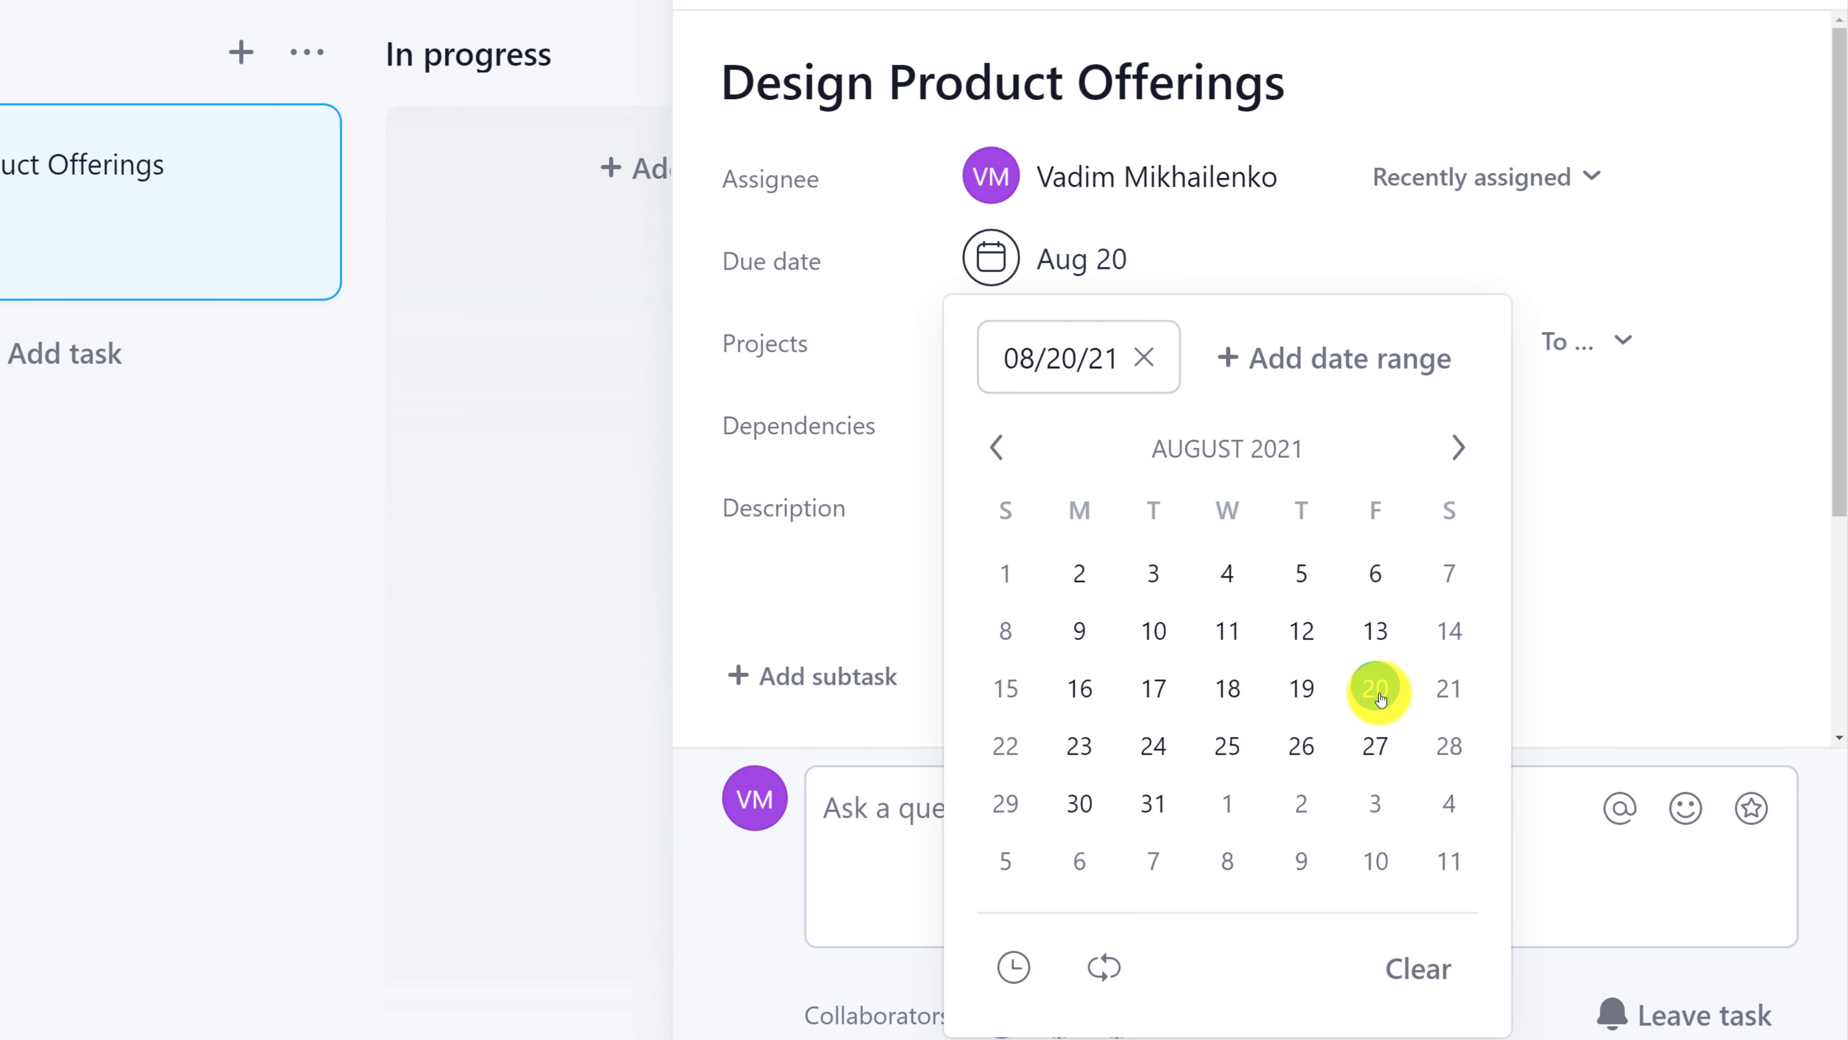
left_click(1591, 641)
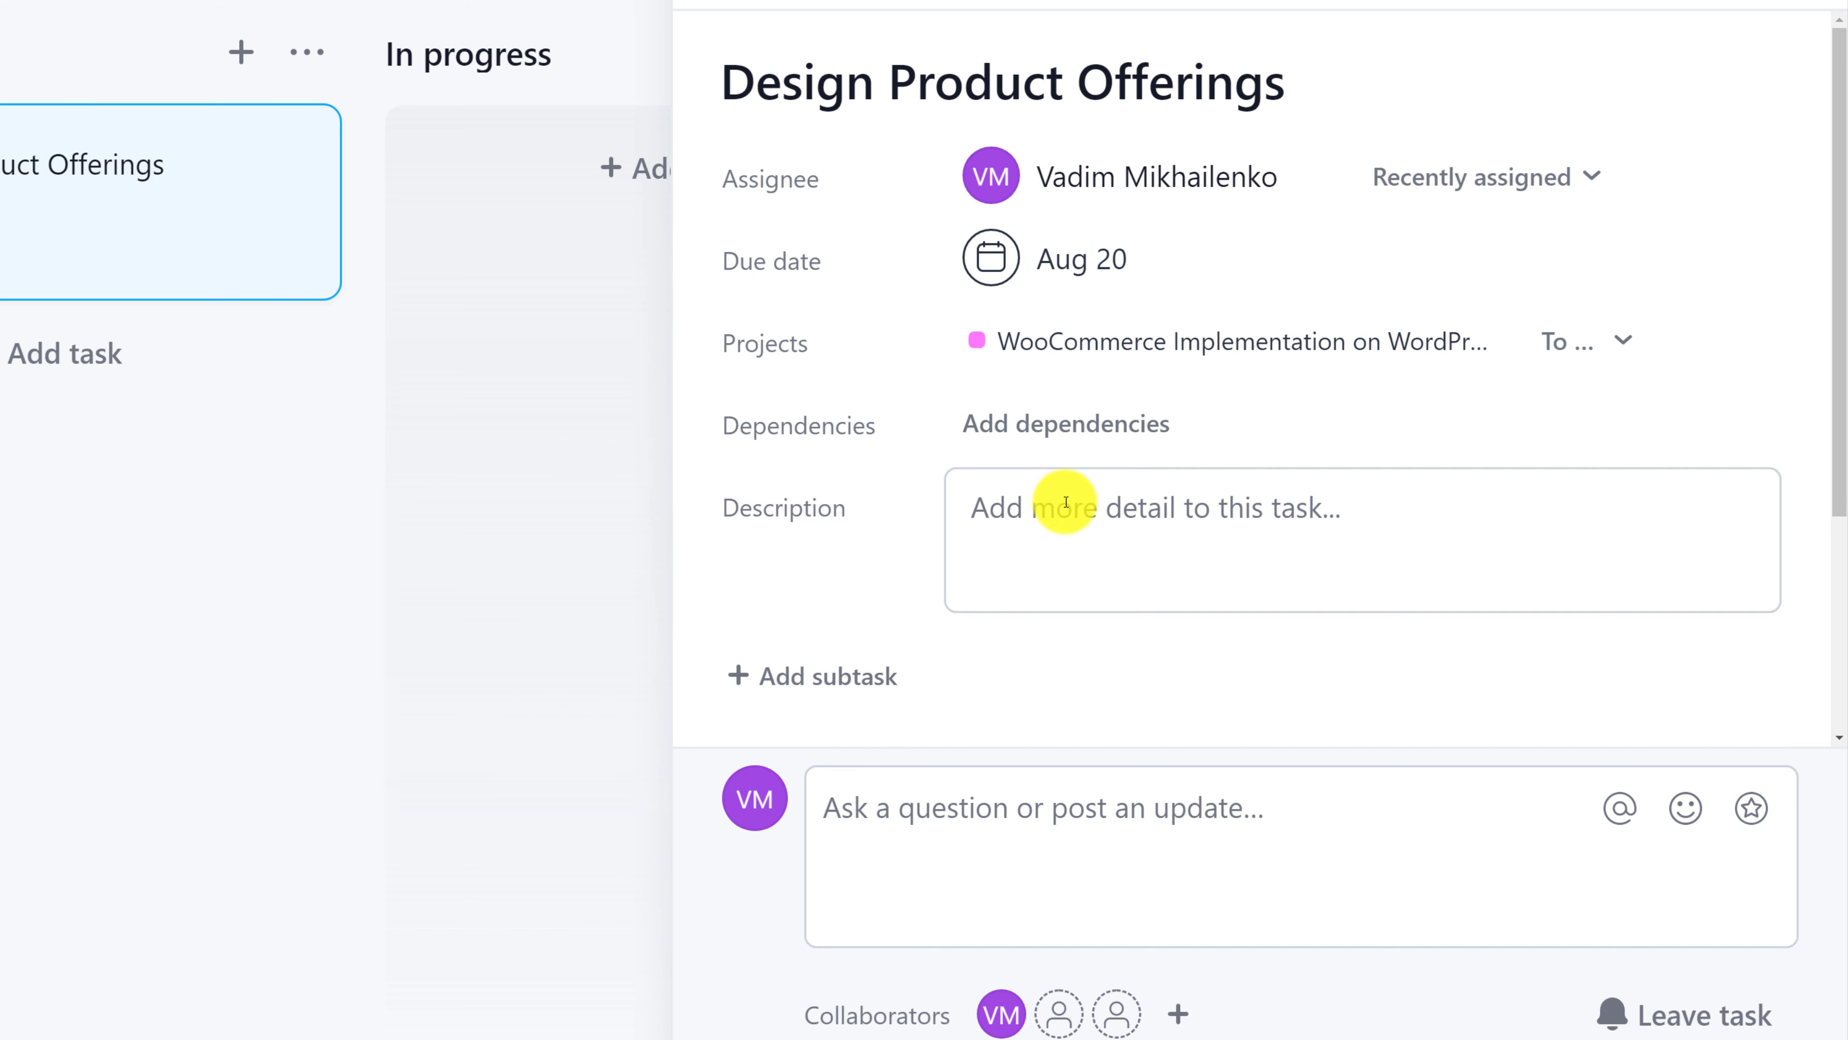
Paste a description about researching demand for AI ebooks: sales volume, content, authors, competition
left_click(997, 510)
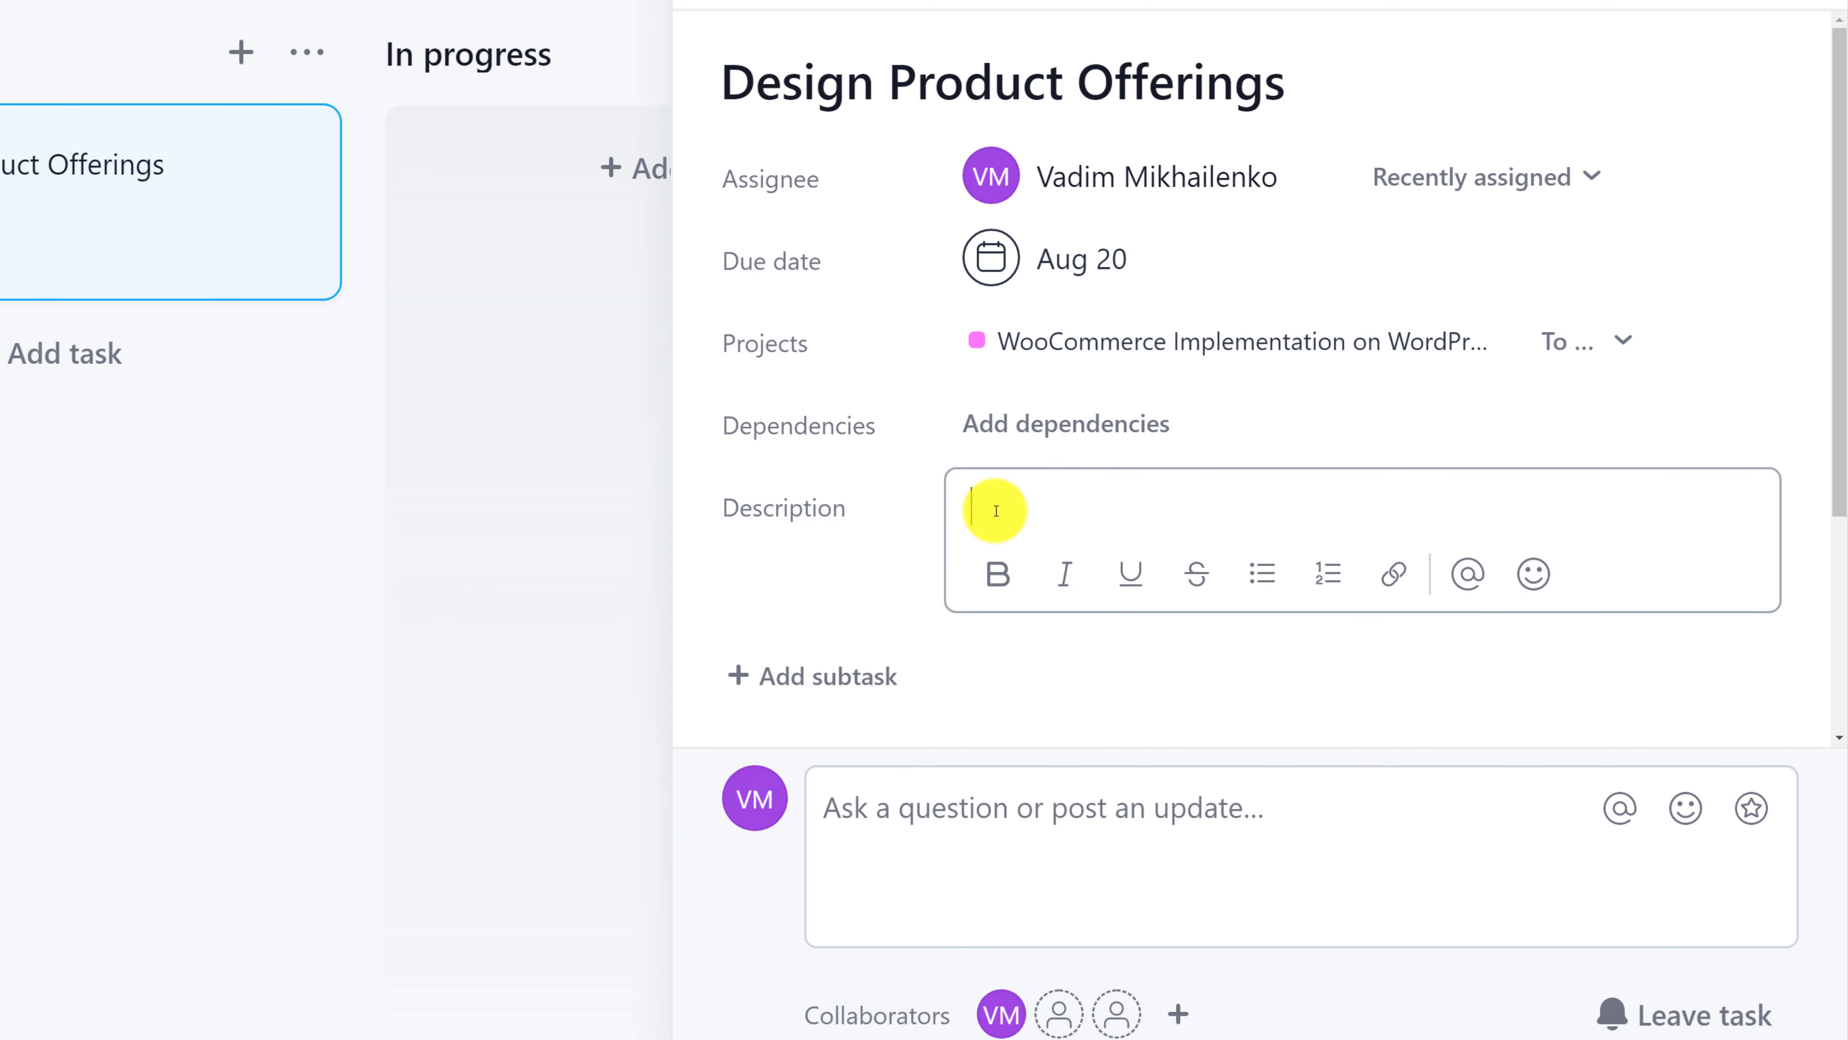
type("Research the demand for Ebooks on the Topic of \"Artificial Intelligence\". Understand the sales volume, content, authors and competition")
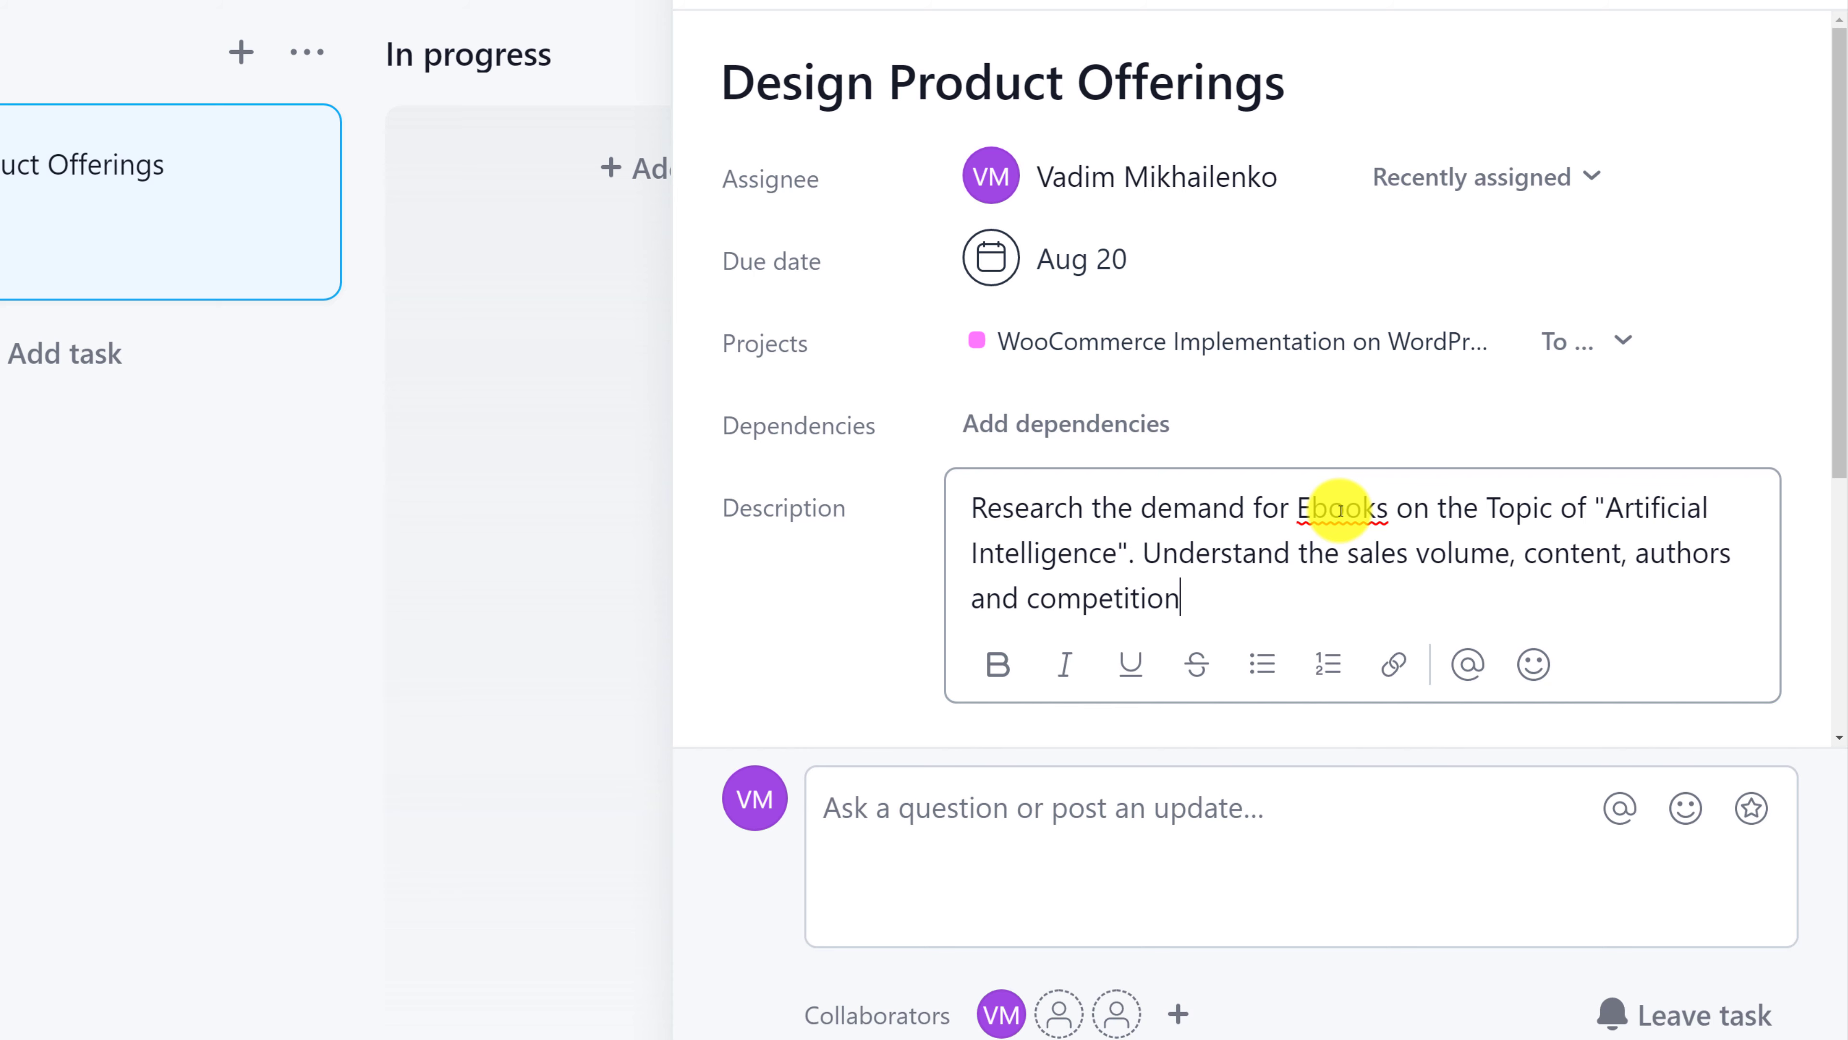
left_click(701, 28)
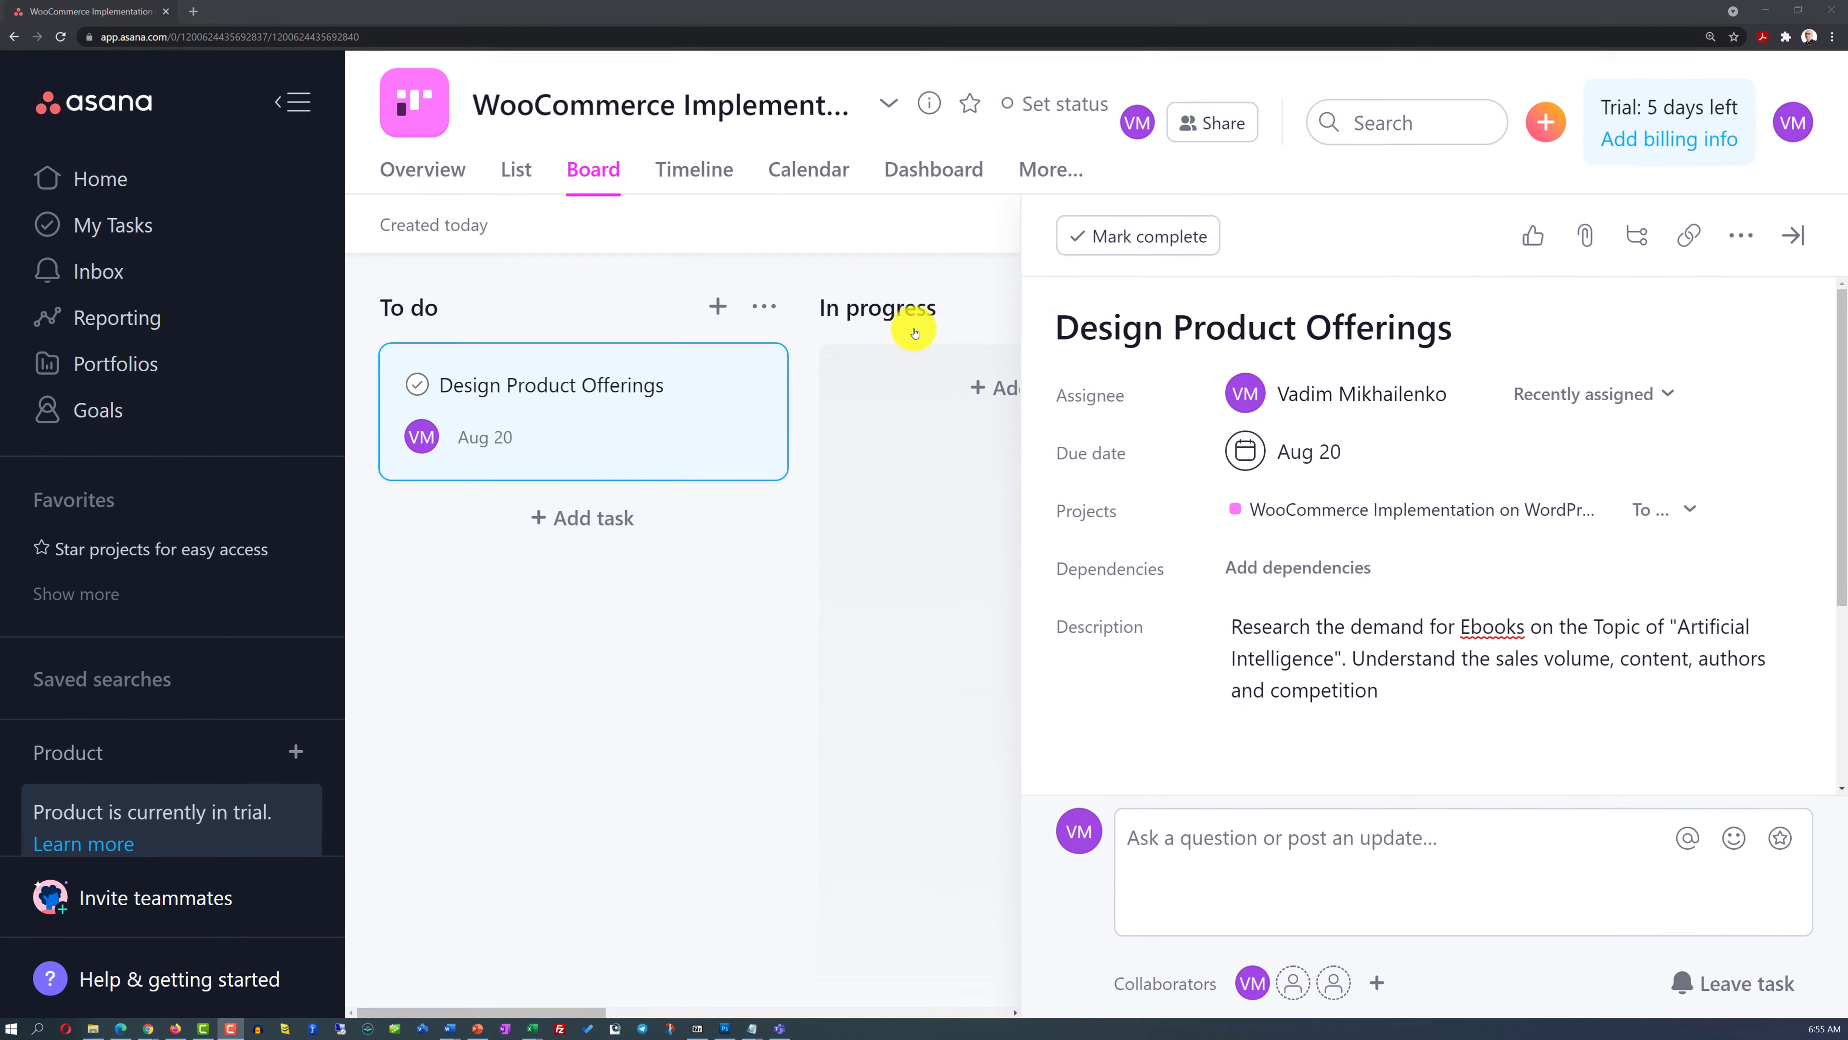
Close the task details and move the card from To do through In progress to Complete
left_click(697, 619)
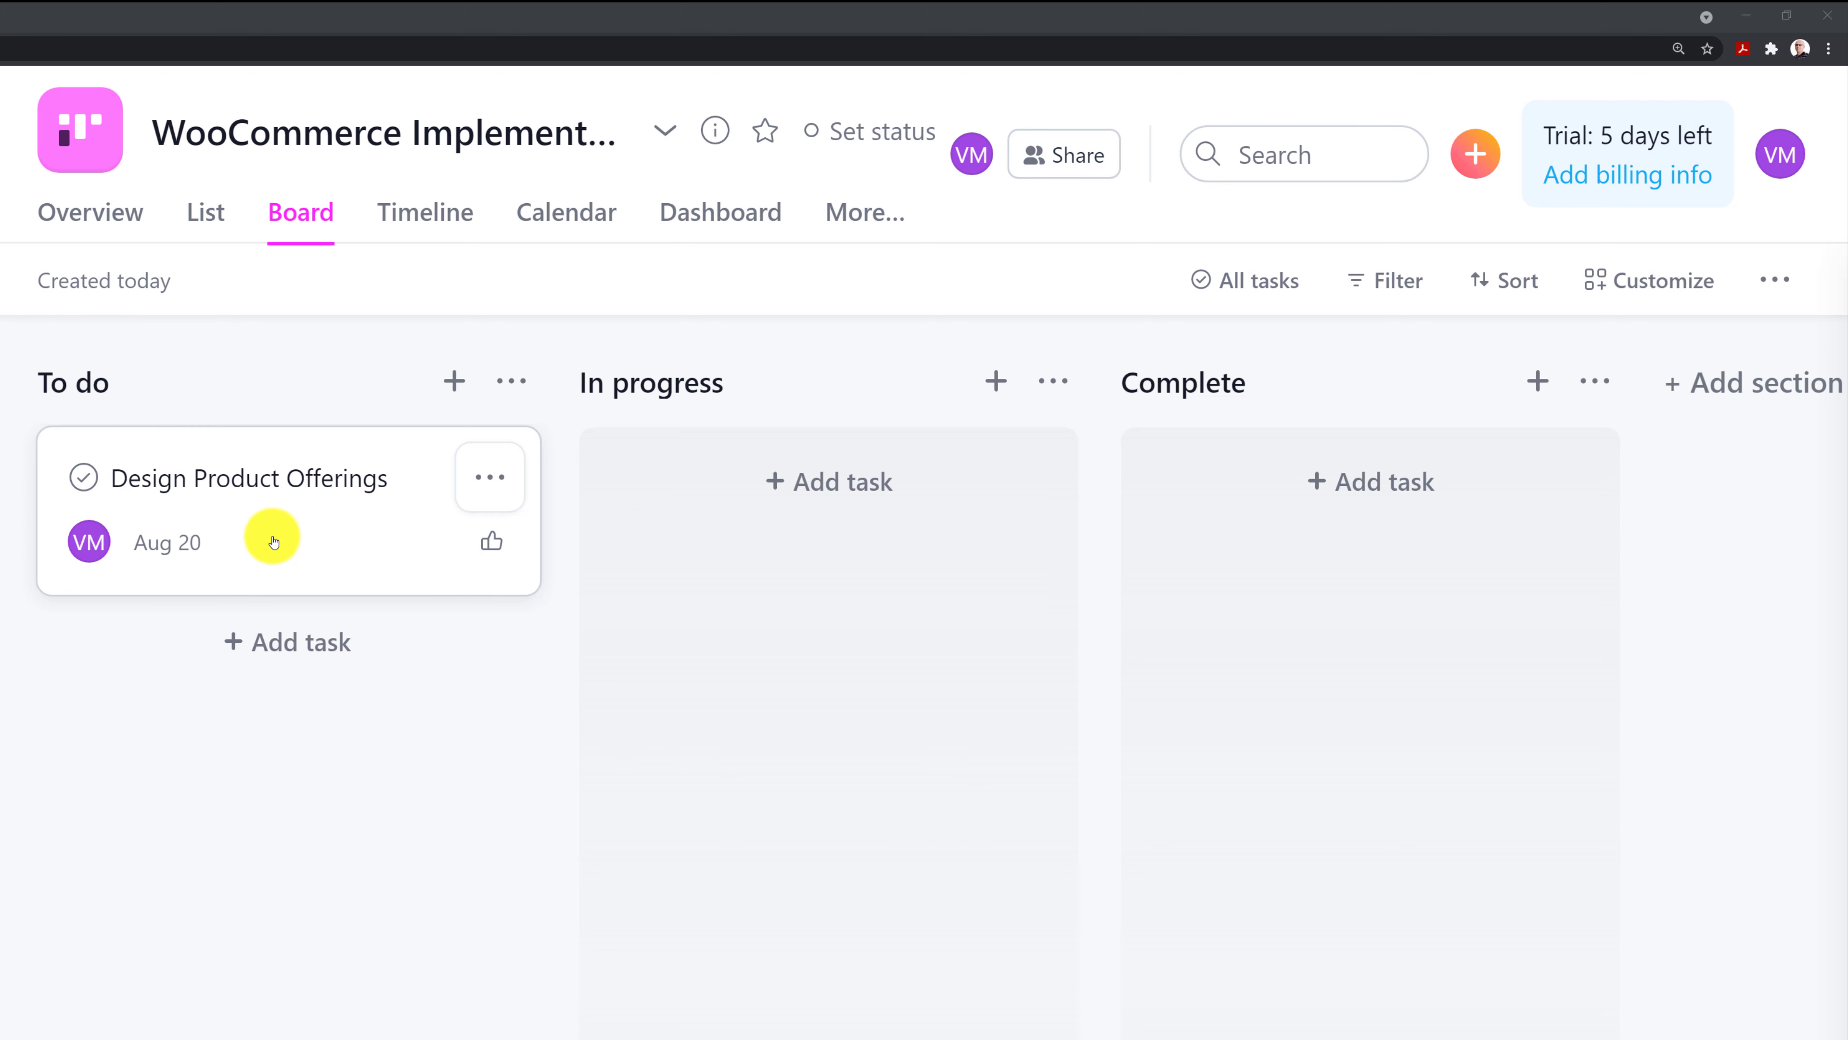
left_click_drag(268, 537, 821, 549)
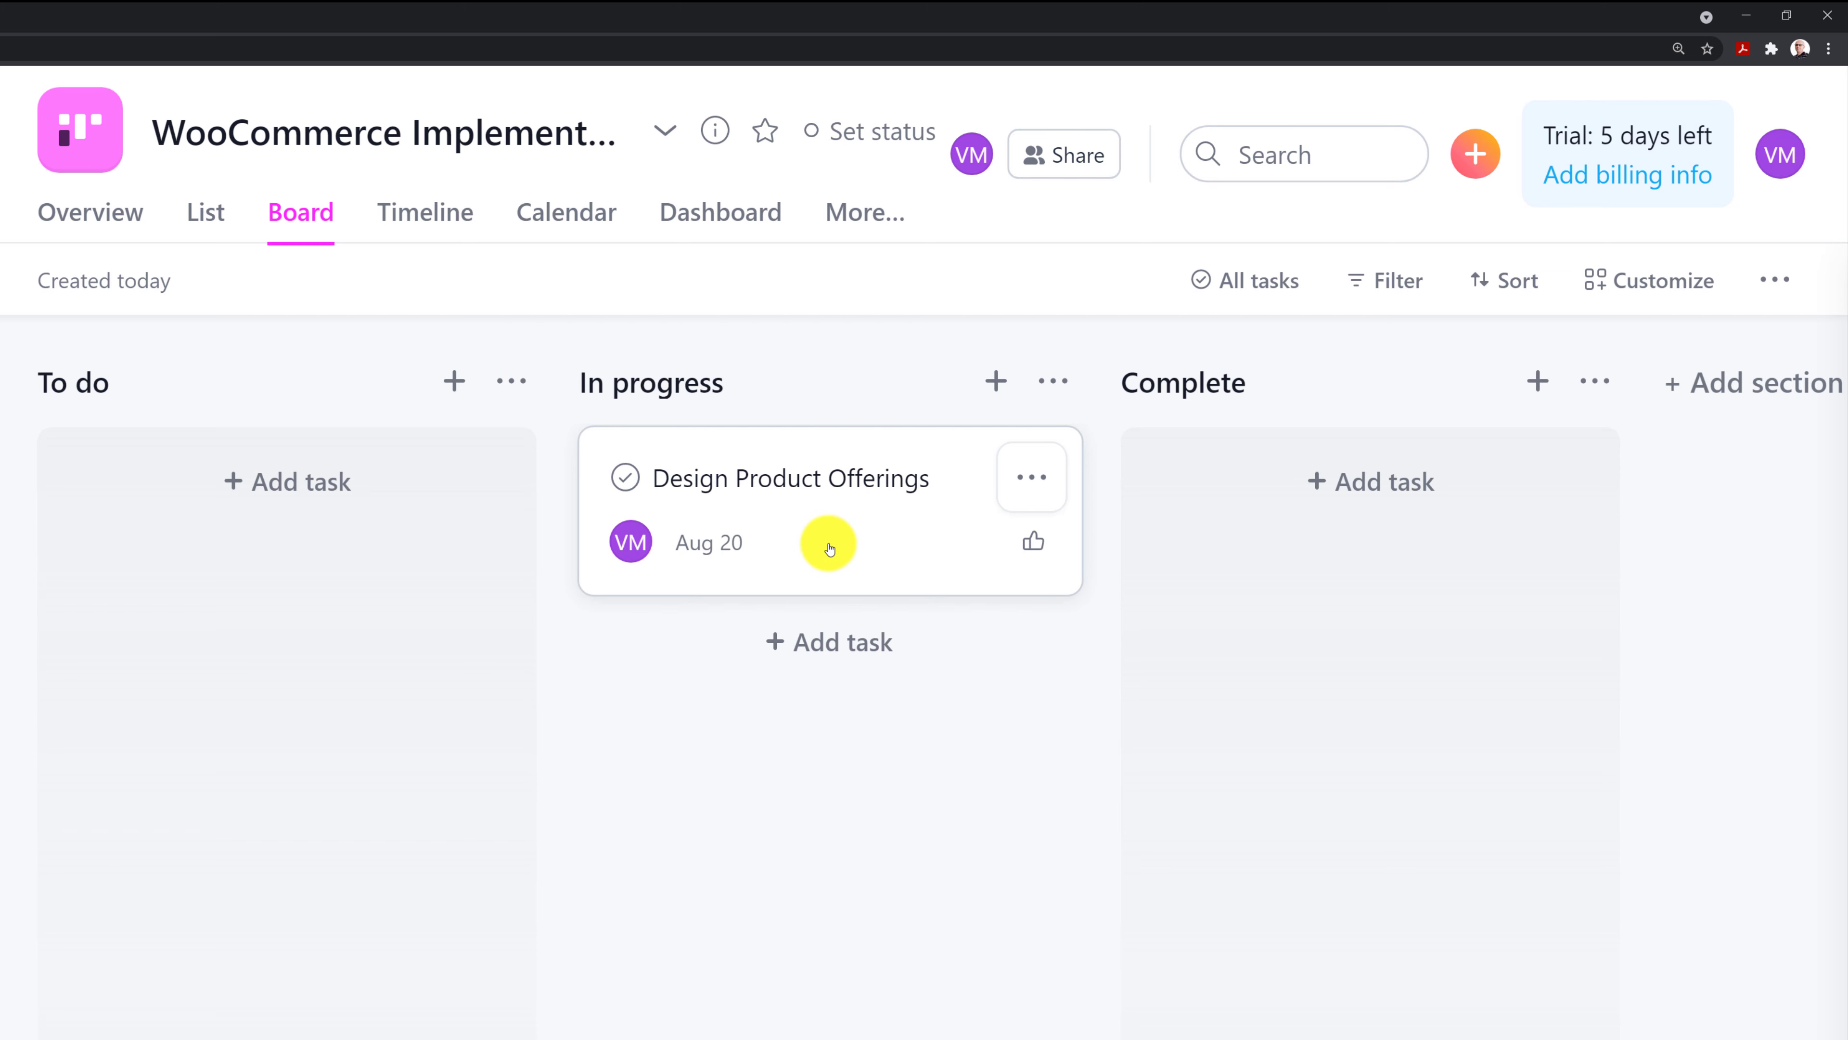
left_click_drag(825, 537, 1361, 548)
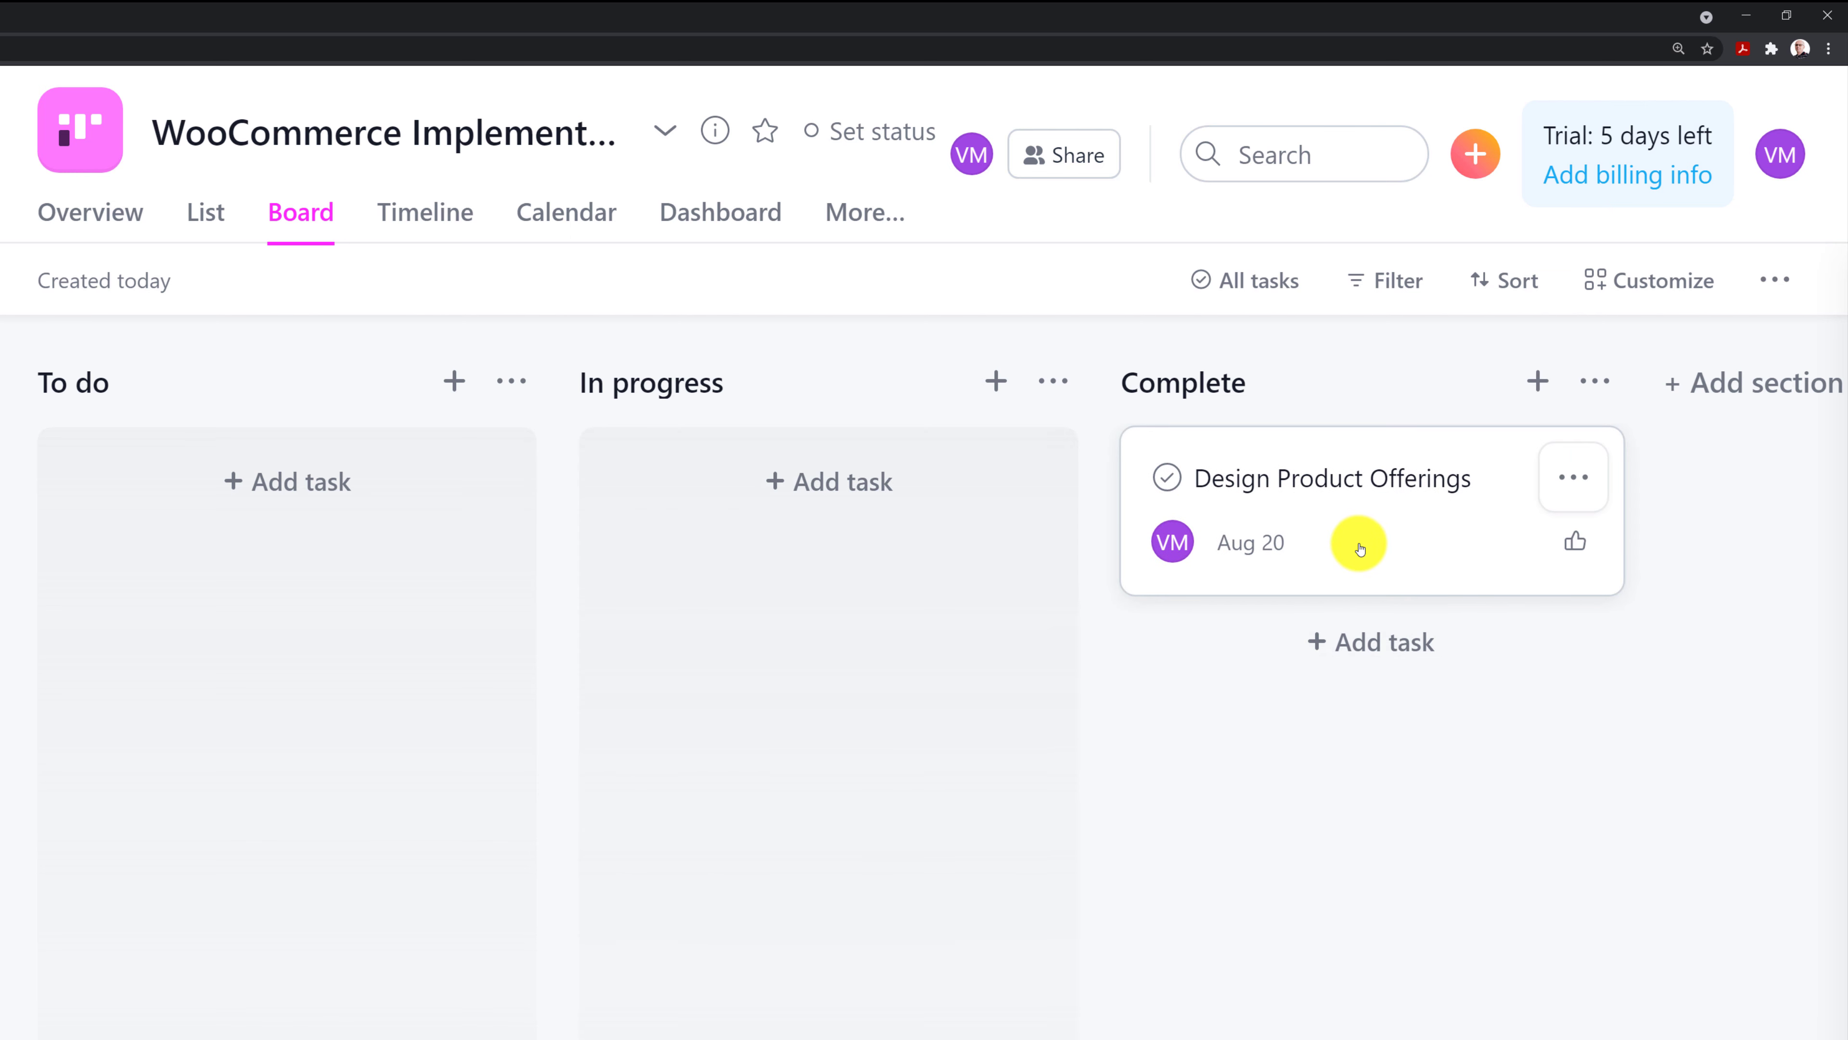